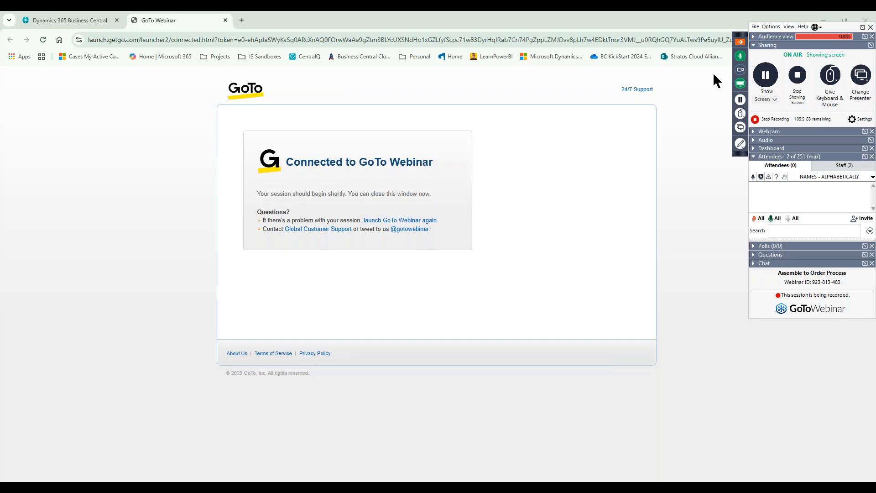
Step: In Business Central, open the Items list and examine the replenishment and assembly settings of item 1896-S, ATHENS Desk PA Test
left_click(80, 21)
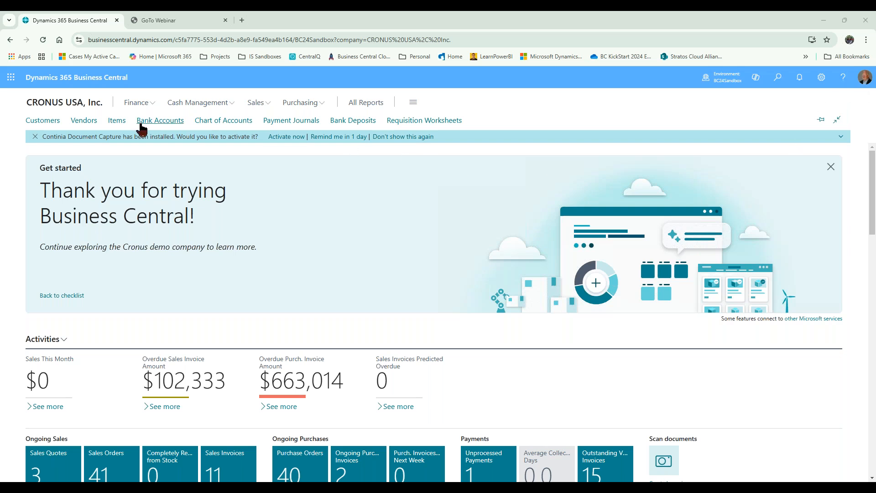
left_click(115, 122)
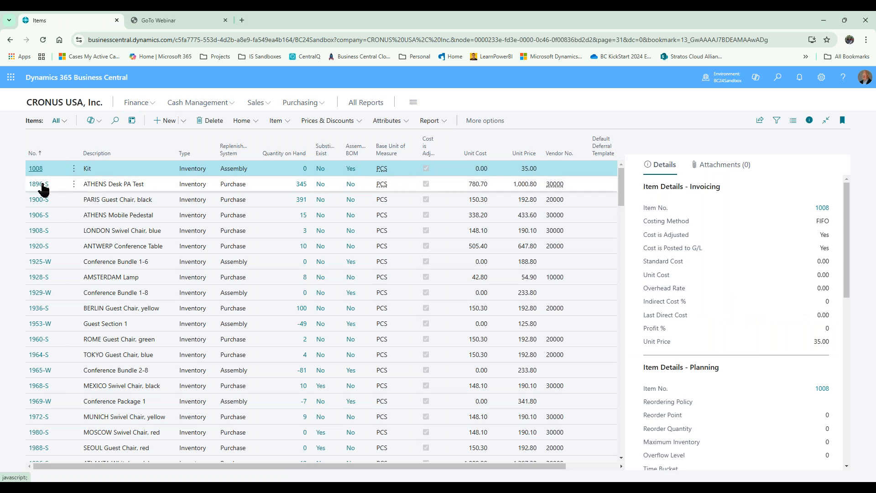
left_click(43, 184)
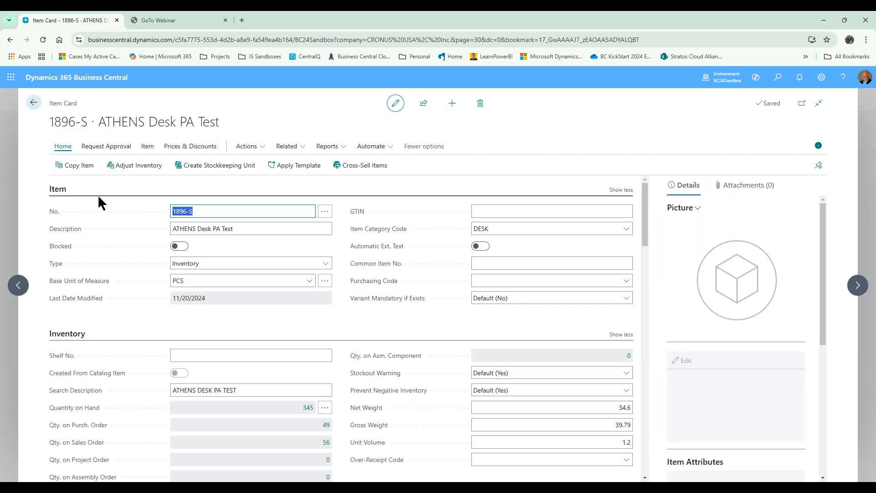
scroll(399, 258, "down", 10)
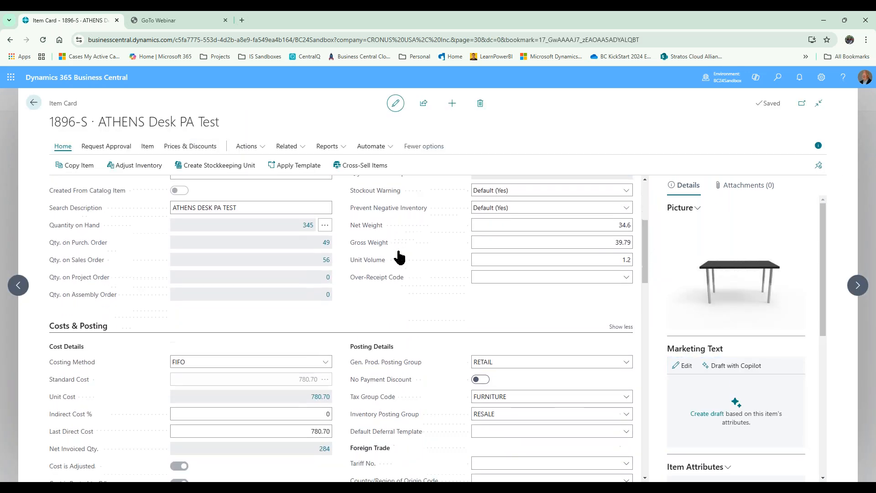
scroll(349, 328, "down", 4)
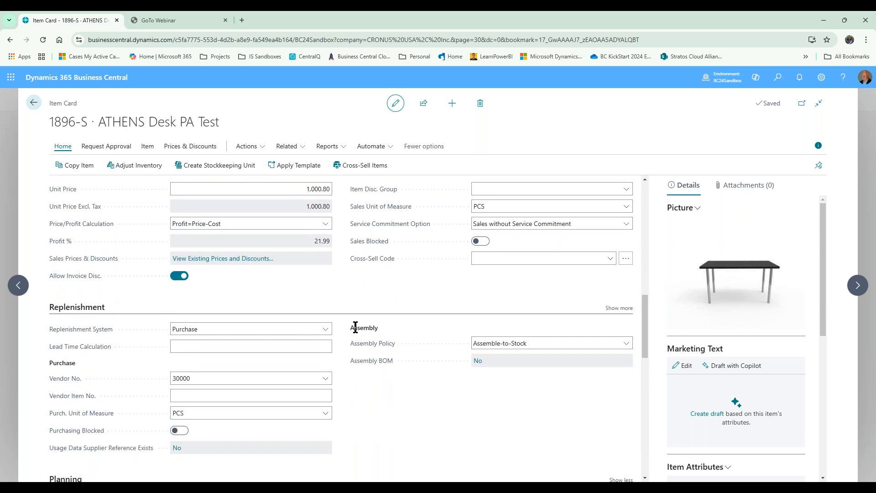
scroll(356, 326, "down", 2)
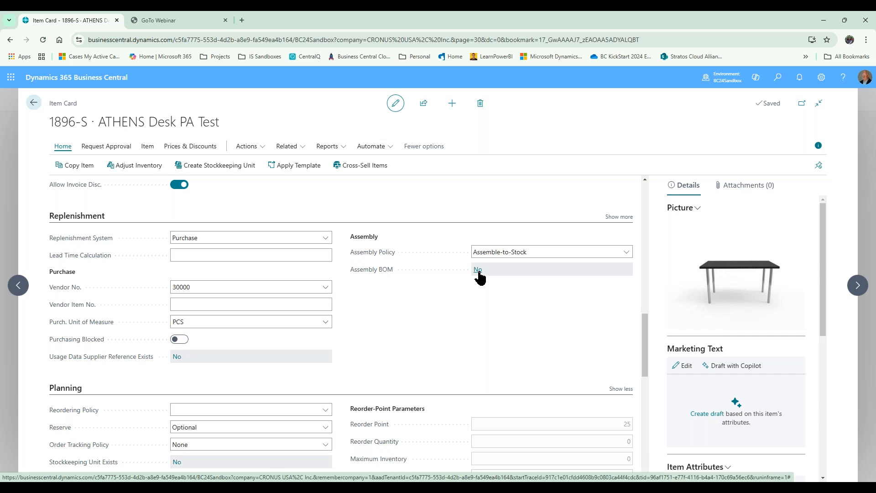
left_click(34, 104)
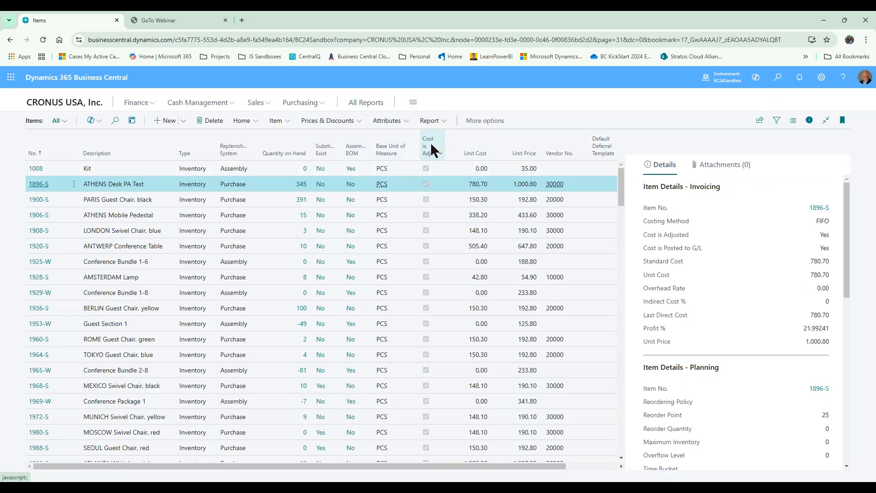
Step: Sort the Items list in descending order by Assembly BOM
mouse_move(370, 157)
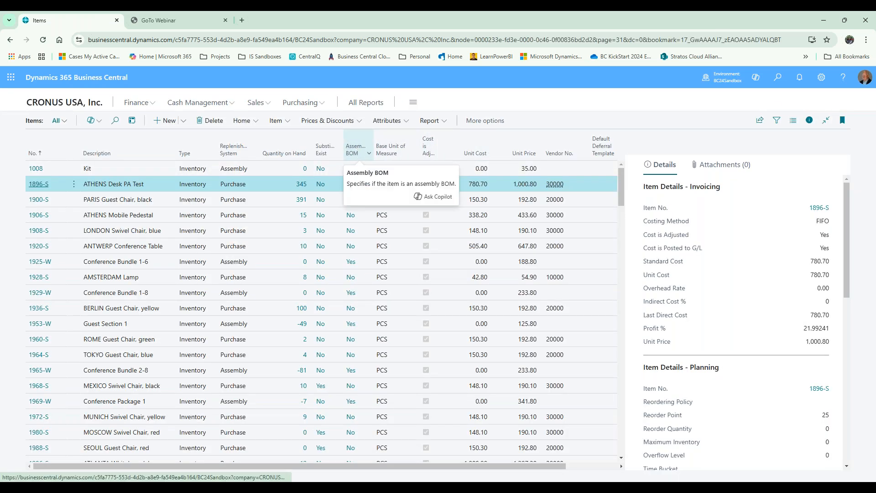
left_click(370, 157)
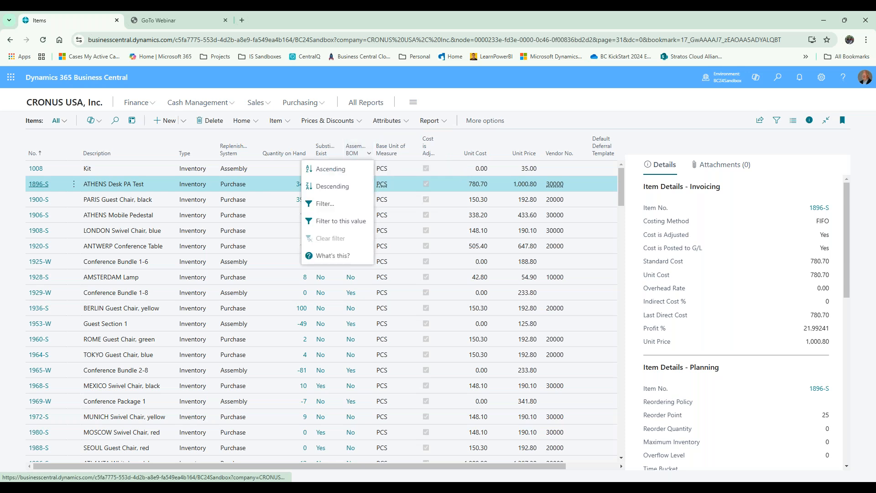
left_click(322, 187)
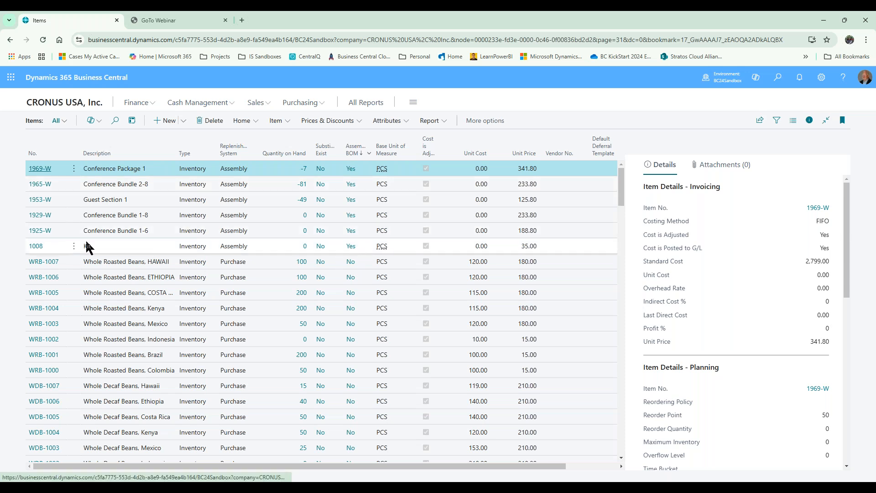
Step: Examine the assembly policy and assembly BOM components of item 1925-W, Conference Bundle 1-6, and return to the item list
left_click(37, 232)
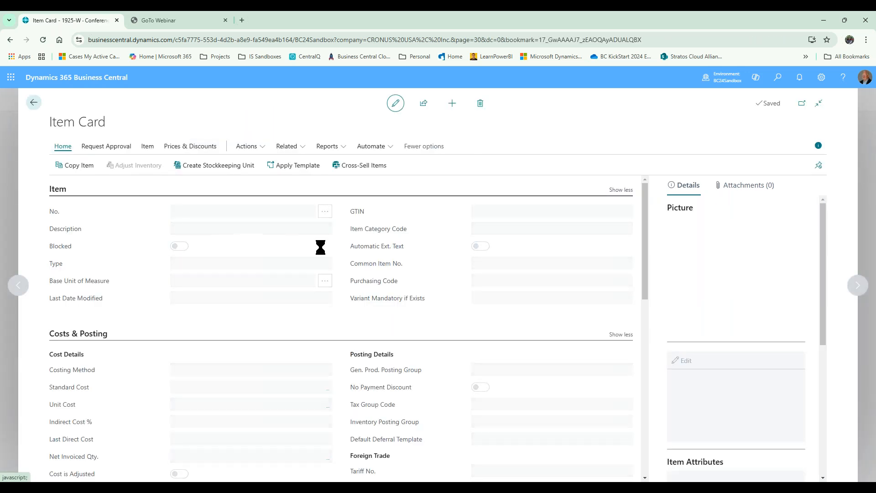
scroll(407, 287, "down", 10)
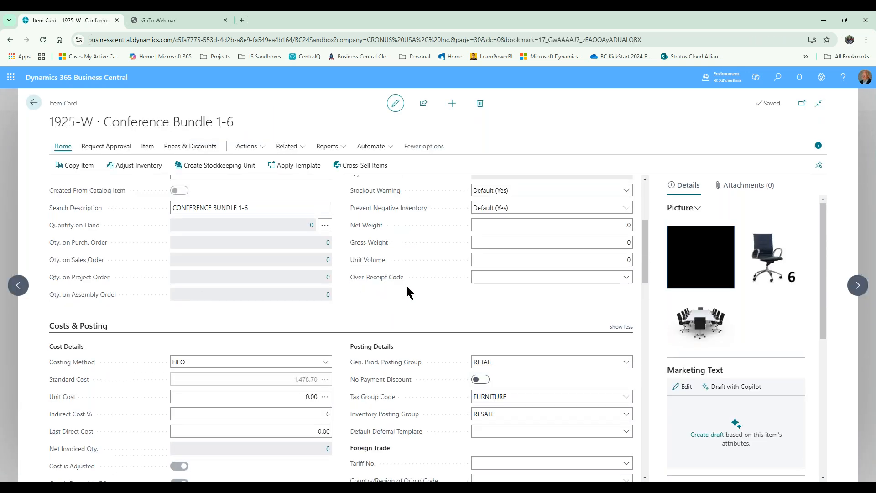
scroll(407, 291, "down", 3)
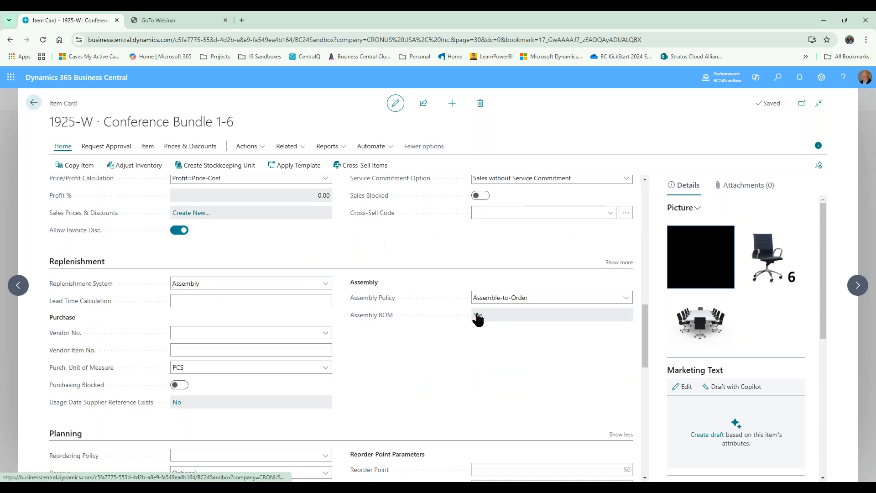
left_click(477, 316)
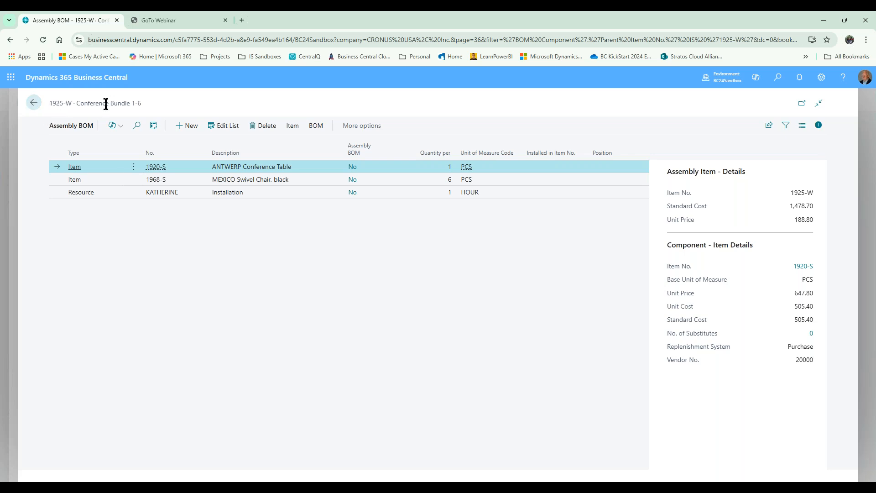
left_click(33, 104)
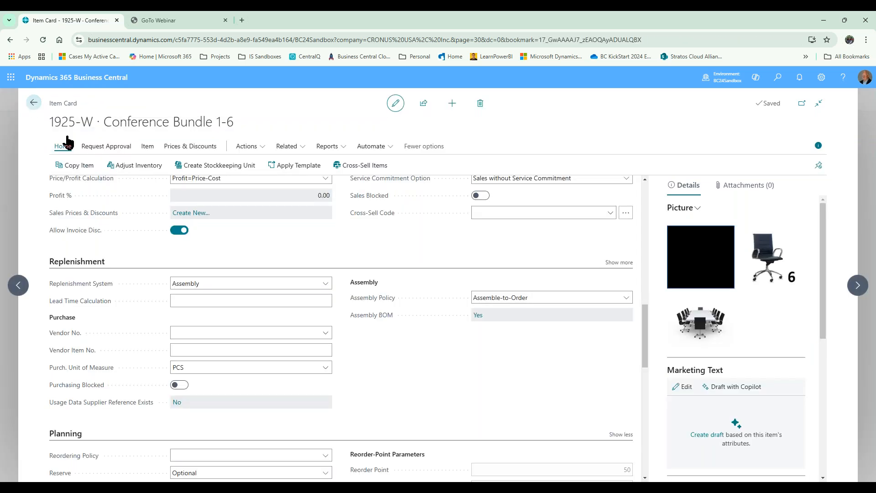
left_click(34, 102)
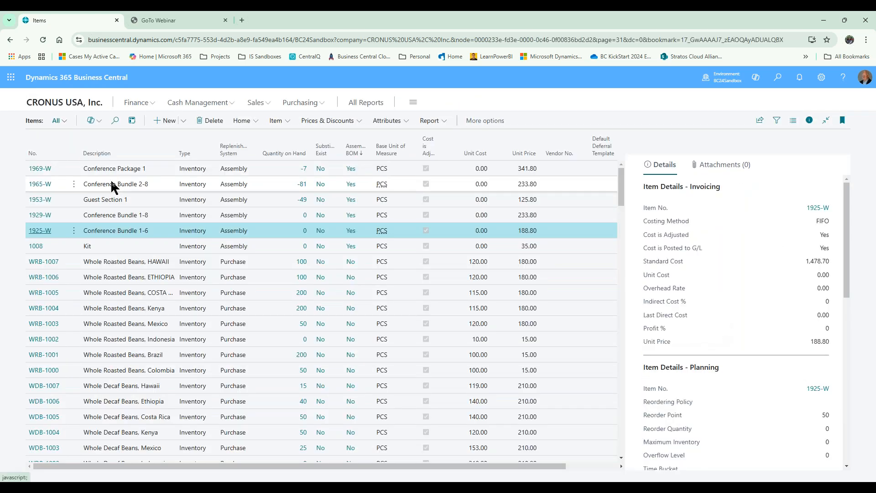
Step: Examine the replenishment settings of item 1008, Kit, and the components in its assembly BOM
left_click(35, 246)
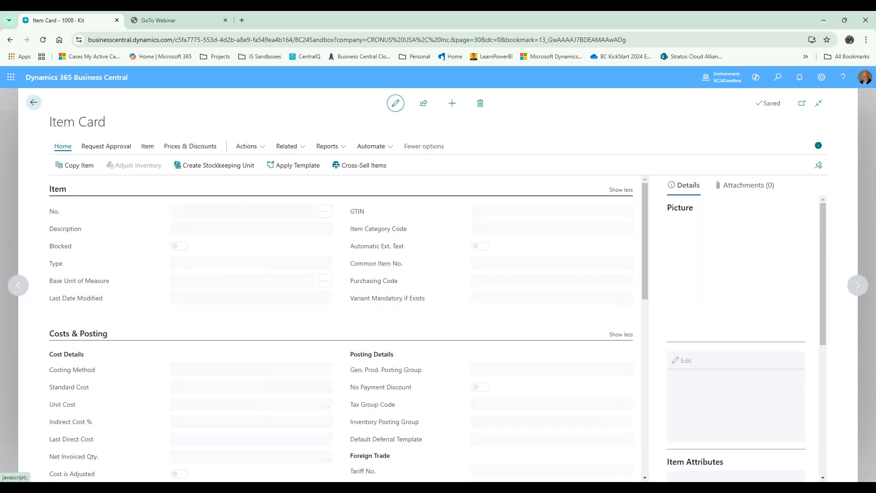
scroll(477, 311, "down", 5)
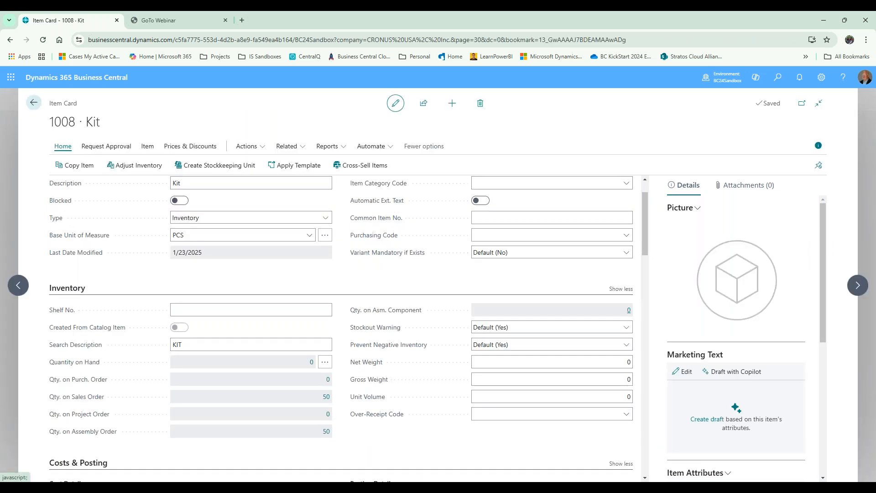
scroll(349, 329, "down", 9)
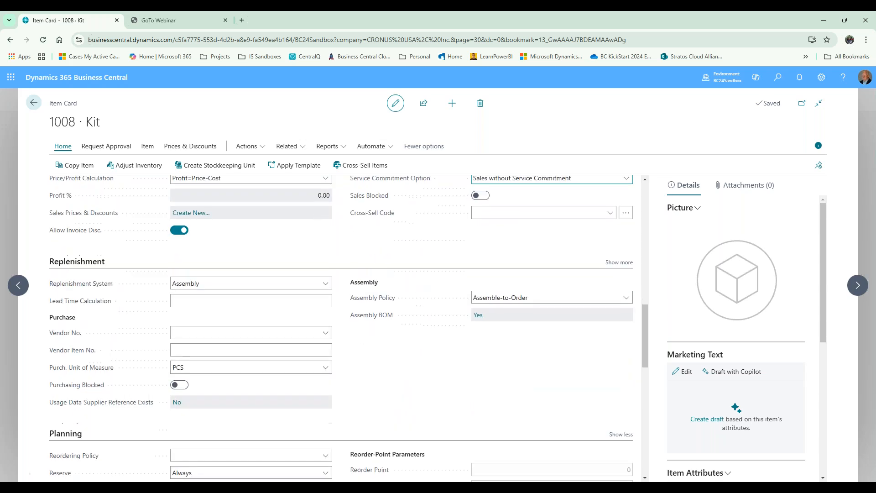
left_click(477, 316)
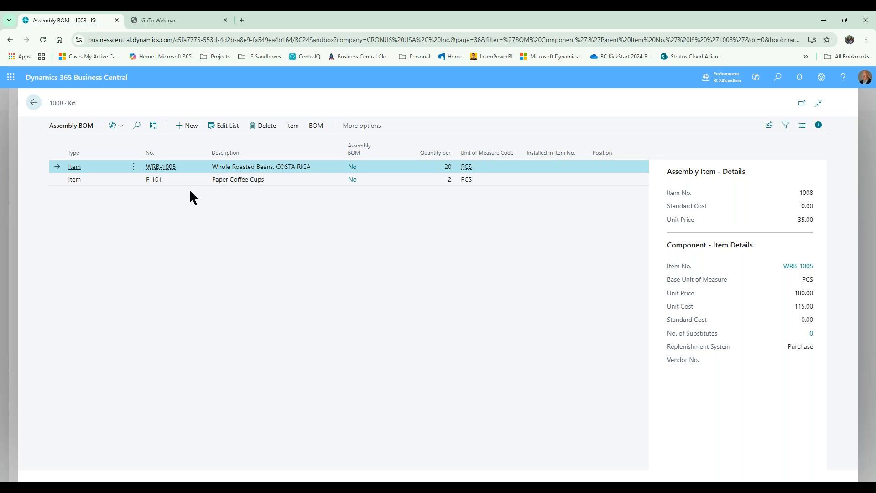
left_click(35, 103)
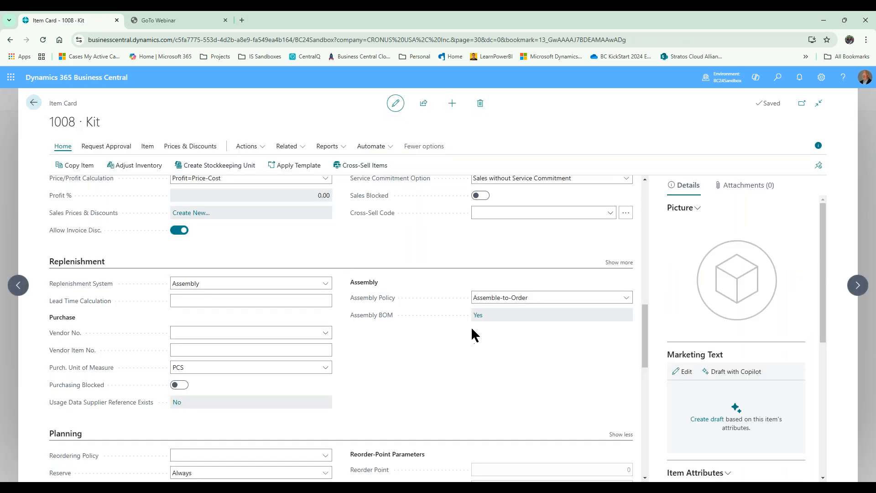
Step: Review the Kit item's Assembly Policy and Replenishment System options and its planning settings, keeping Assembly as the replenishment system
left_click(629, 299)
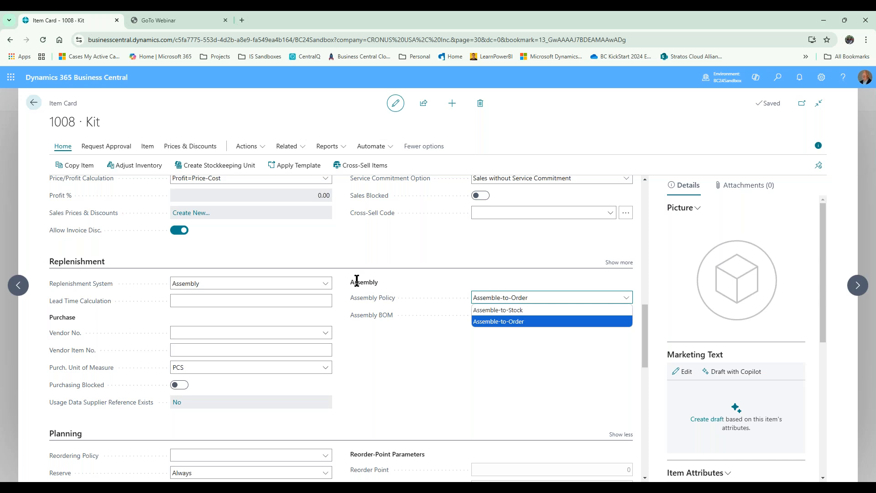
left_click(328, 284)
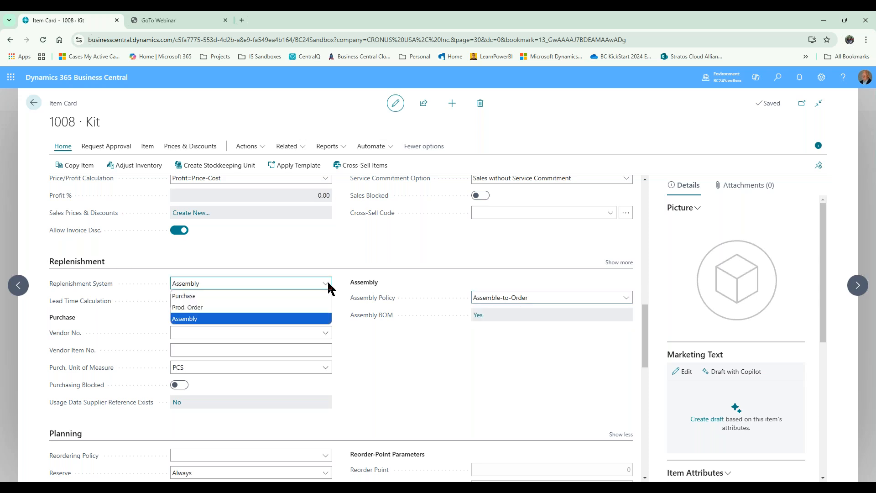
left_click(201, 320)
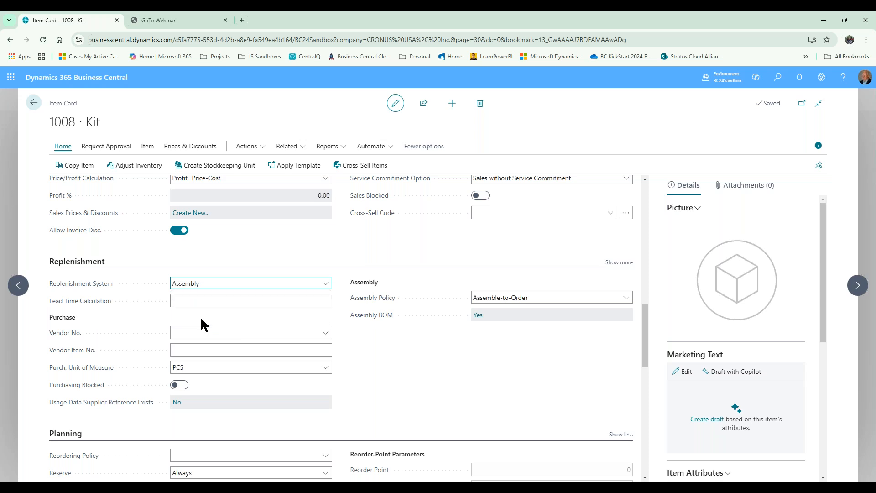
scroll(414, 353, "down", 3)
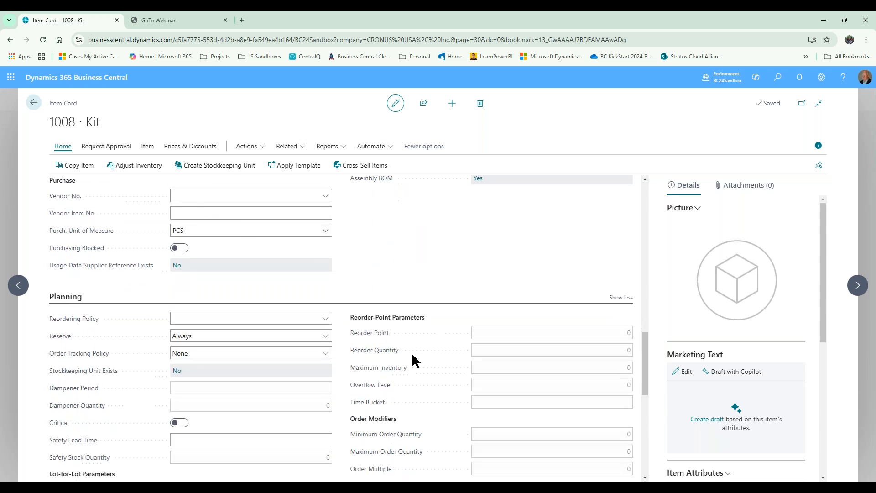
scroll(501, 279, "up", 2)
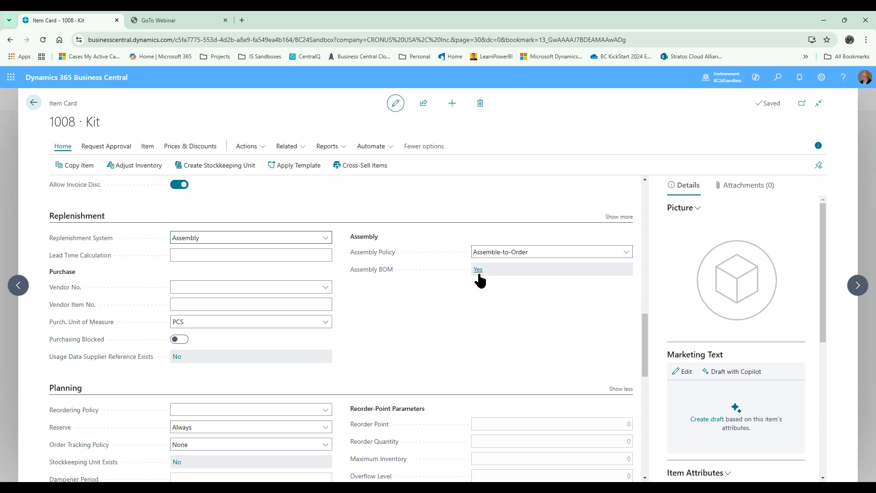
left_click(33, 104)
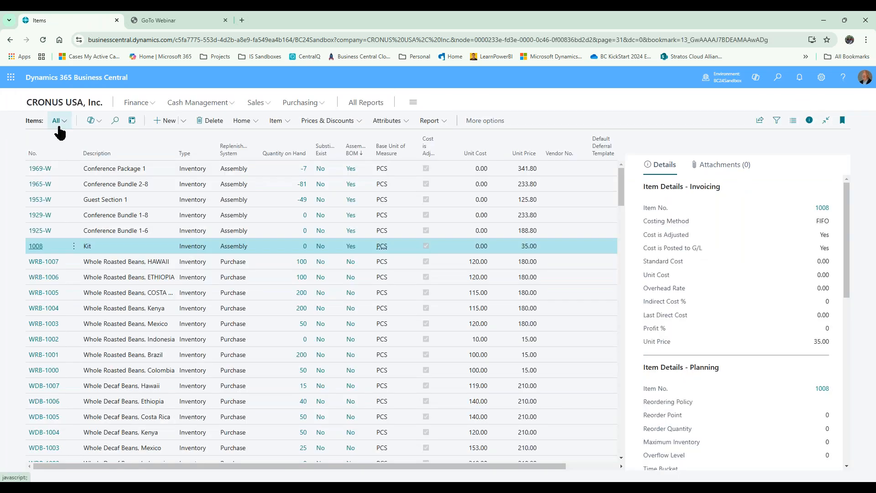
Step: Create a new sales order for the customer School of Fine Art
left_click(256, 103)
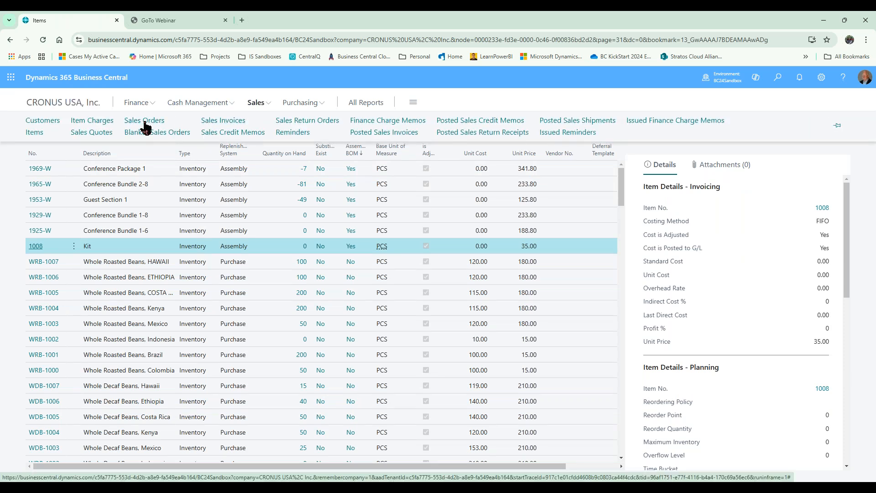
left_click(145, 123)
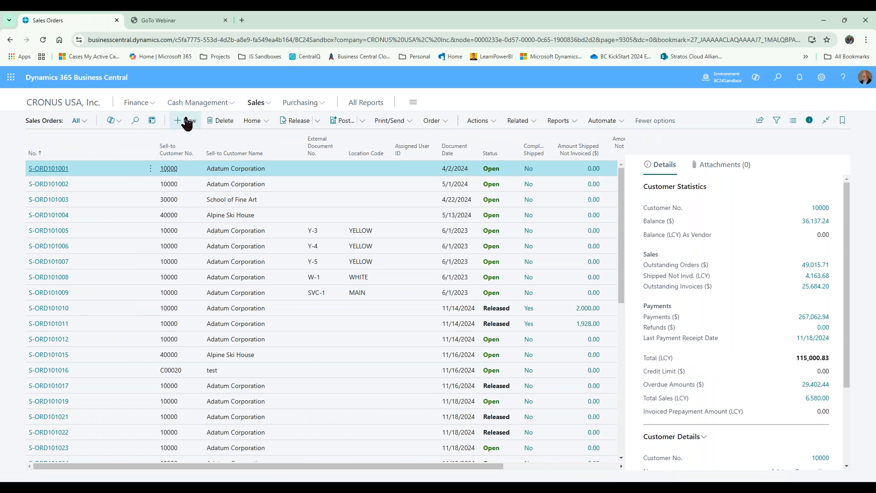
left_click(187, 121)
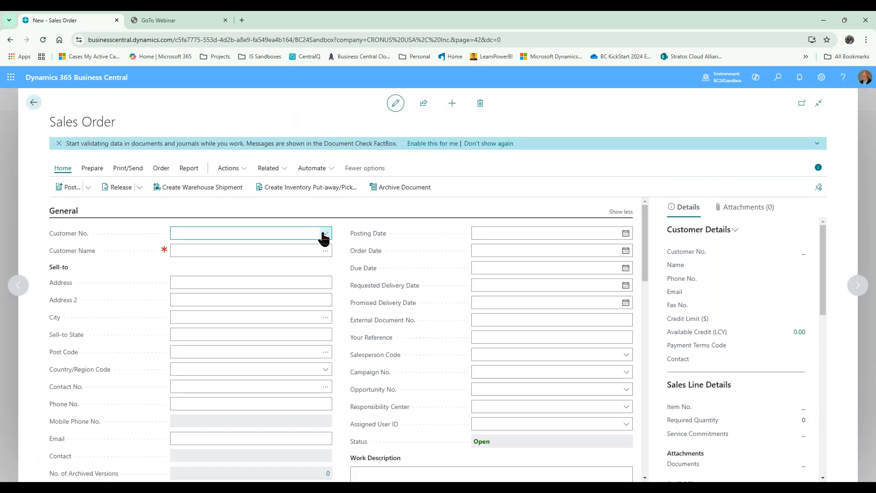
left_click(324, 234)
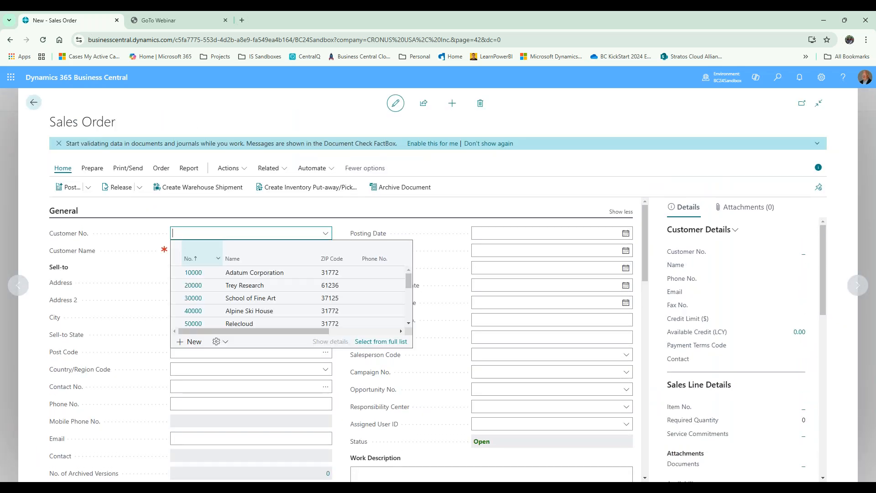
left_click(233, 302)
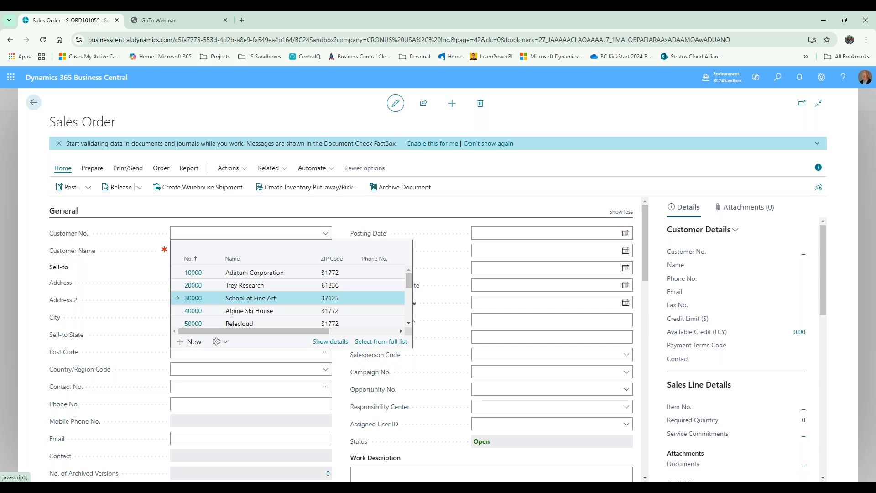
left_click(192, 301)
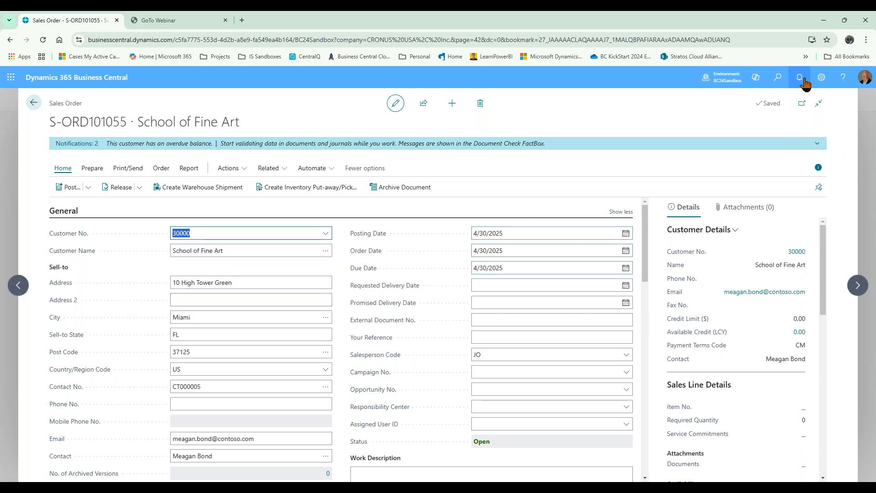
Step: Check the work date in My Settings and cancel out of the dialog
left_click(821, 78)
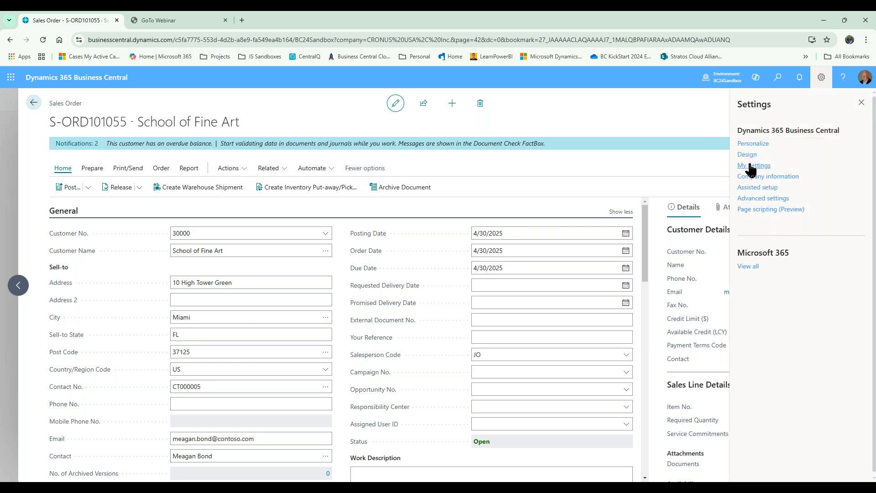
left_click(749, 167)
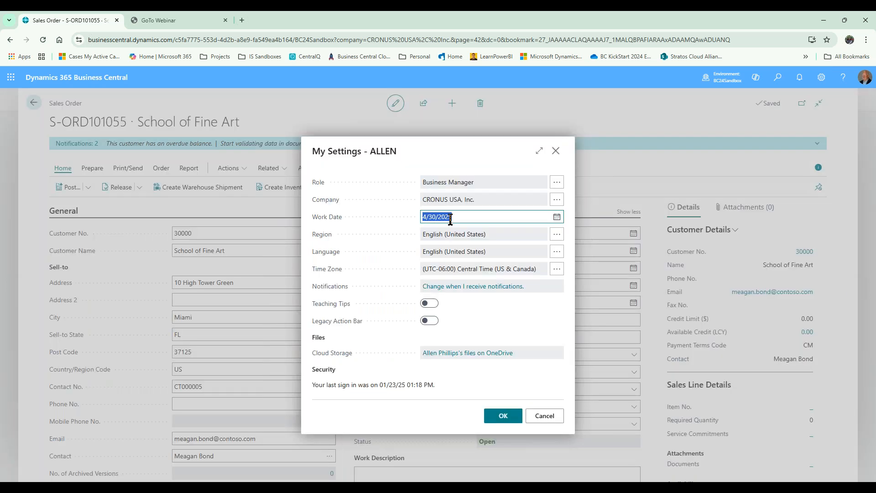
left_click(540, 416)
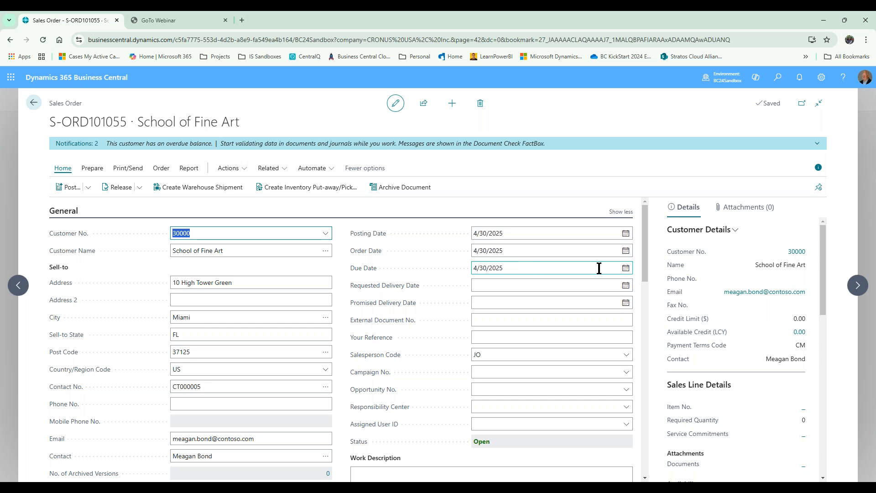
Step: Fill in the sales order header with due date 5/3/2025, promised delivery date 5/5/2025 and external document number Cust PO
left_click(627, 271)
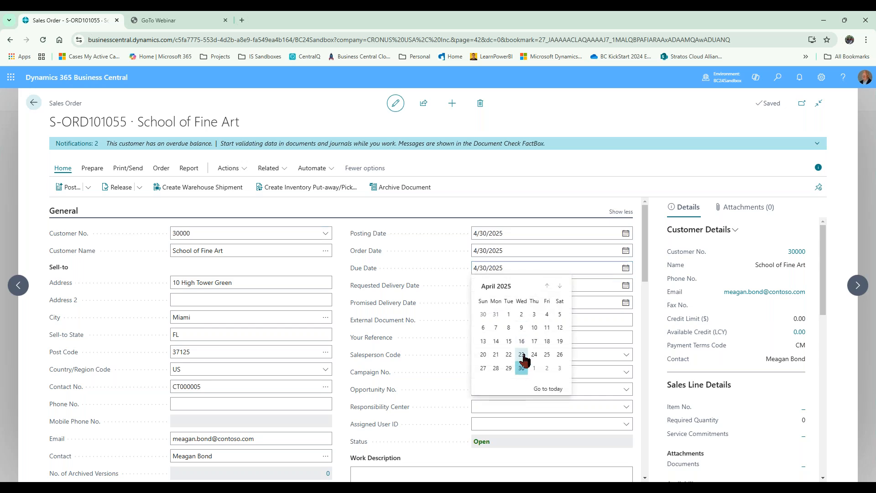
left_click(560, 368)
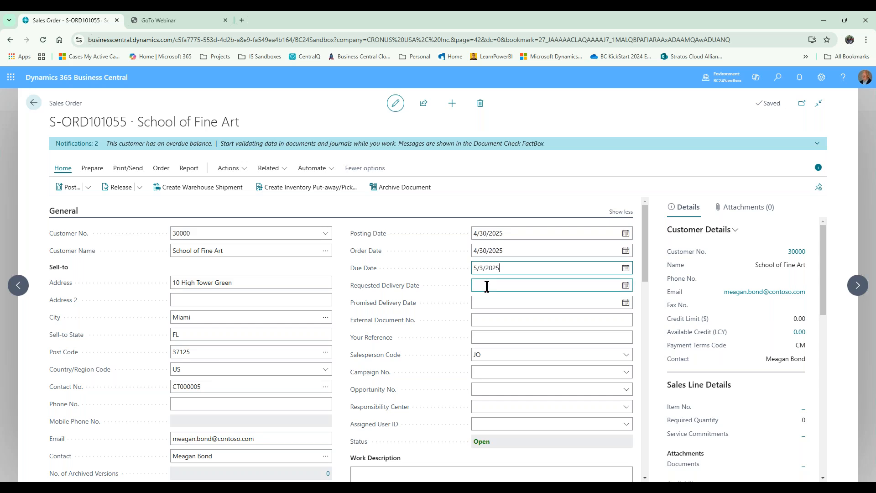
left_click(626, 305)
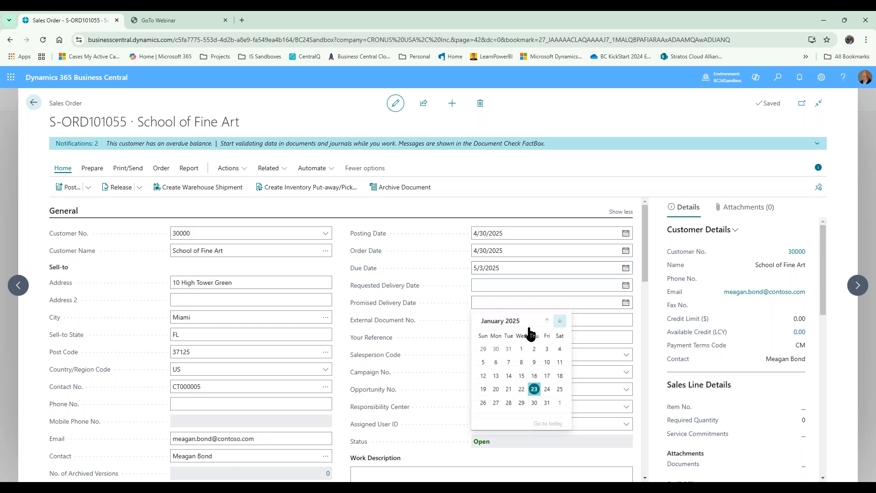
left_click(560, 321)
left_click(560, 321)
left_click(560, 322)
left_click(560, 321)
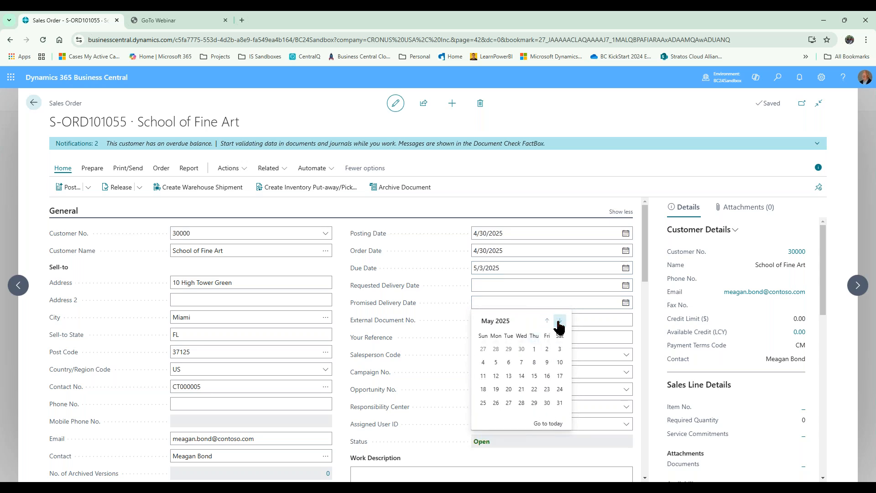
left_click(496, 364)
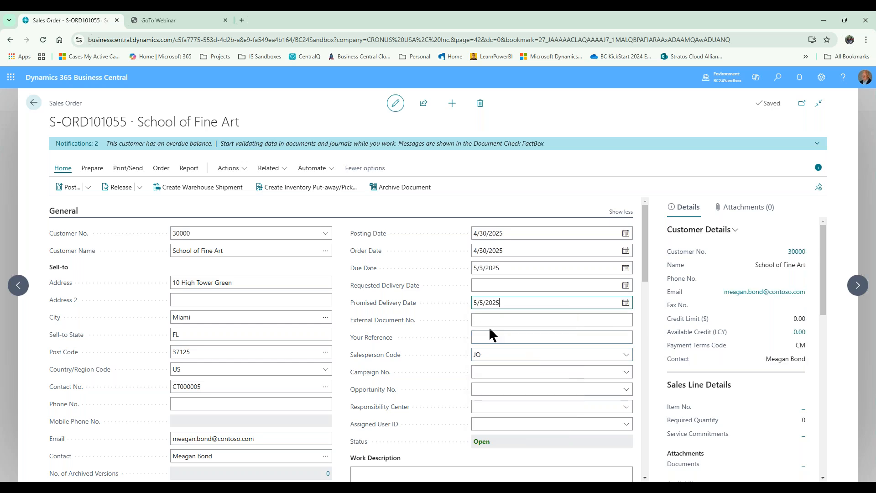
scroll(438, 333, "down", 1)
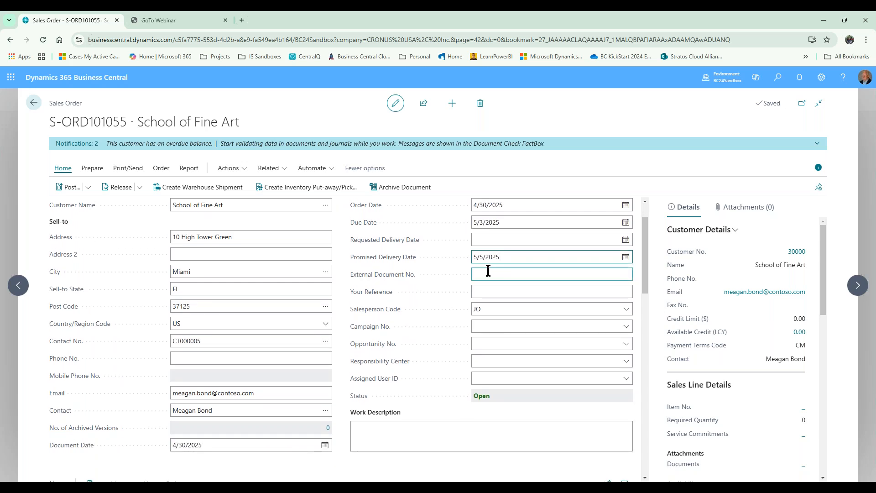
left_click(487, 275)
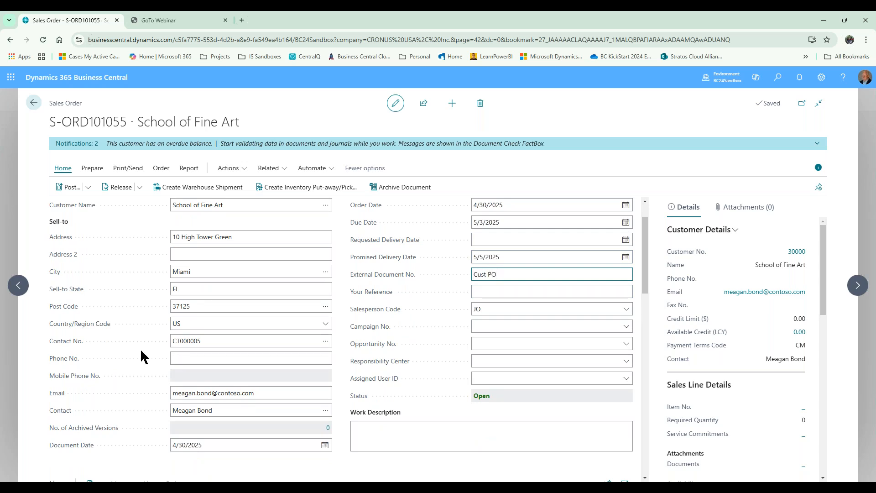
Step: Add item 1008, Kit, to the first sales order line with a quantity of 50
scroll(140, 349, "down", 4)
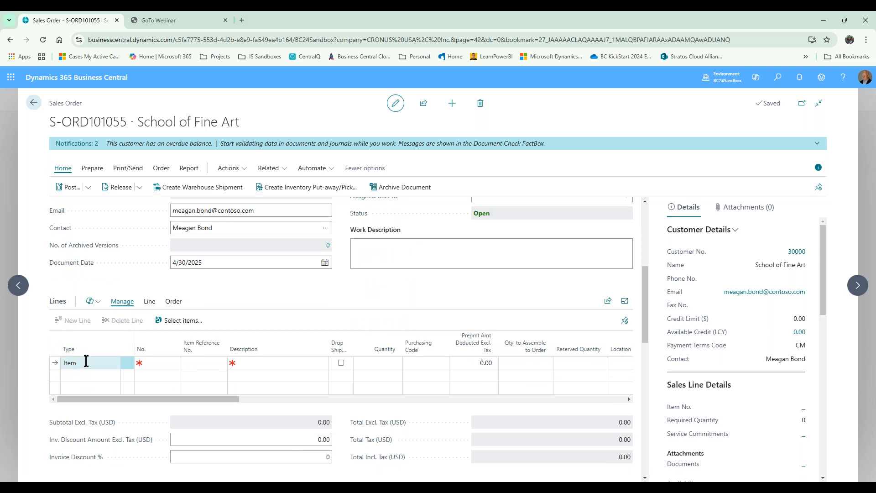
left_click(176, 363)
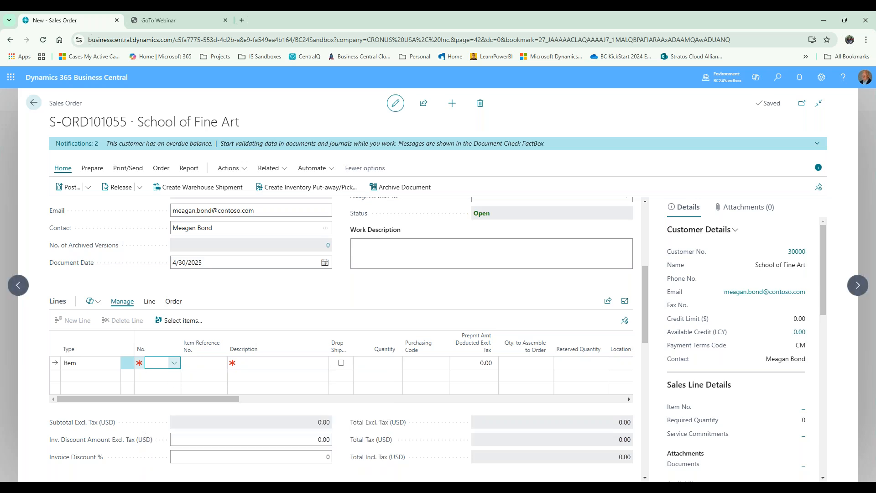
left_click(173, 363)
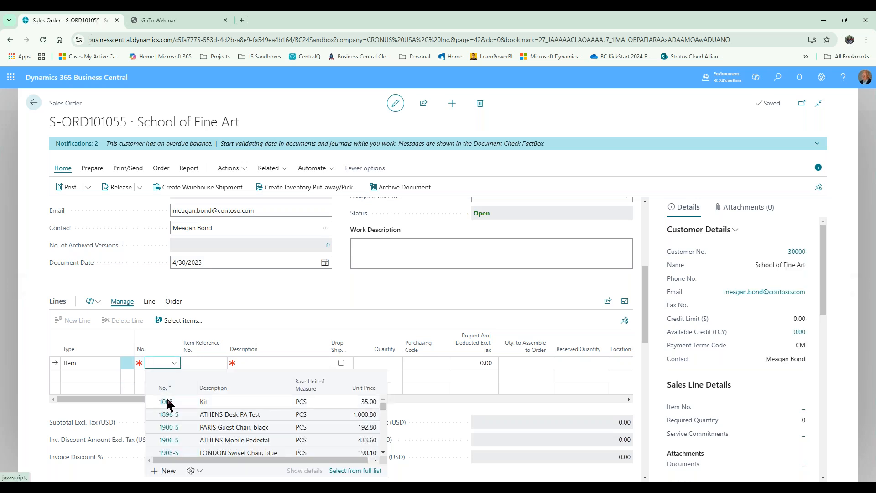
left_click(166, 402)
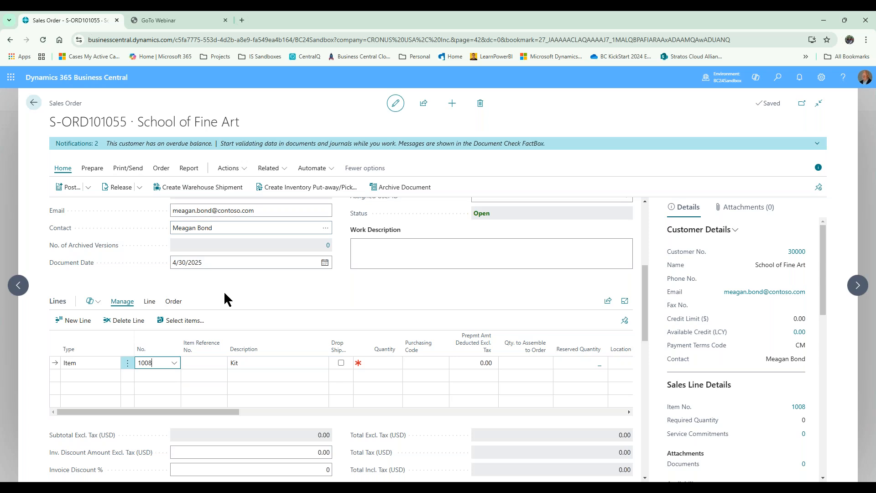
left_click(390, 364)
key("Tab")
key("Tab")
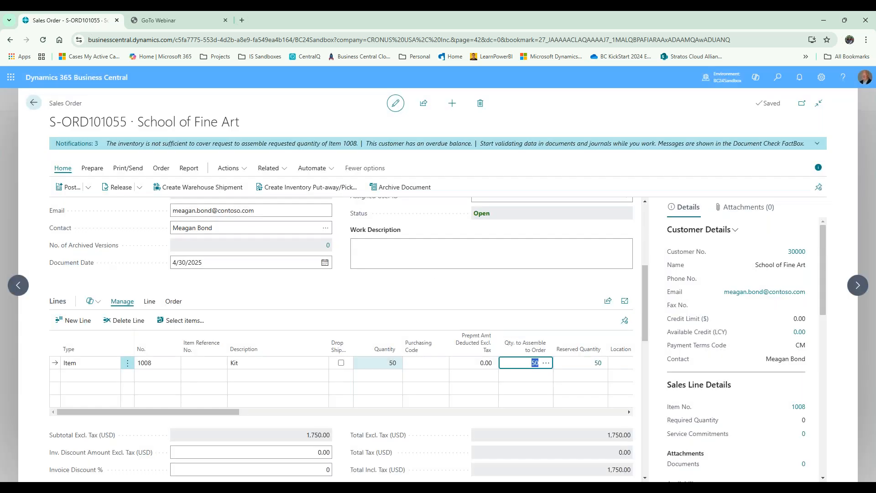
Step: Open the assemble-to-order lines of the Kit line and examine the components' quantity per and total quantities
left_click(546, 364)
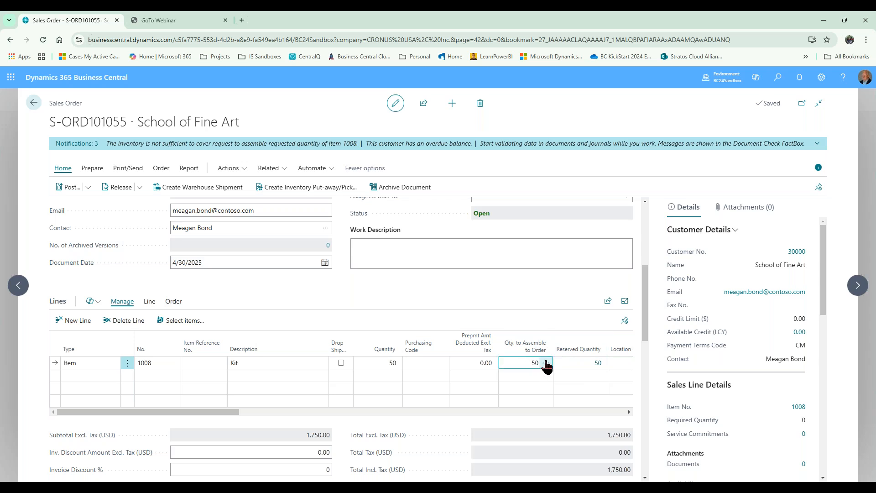
left_click(546, 364)
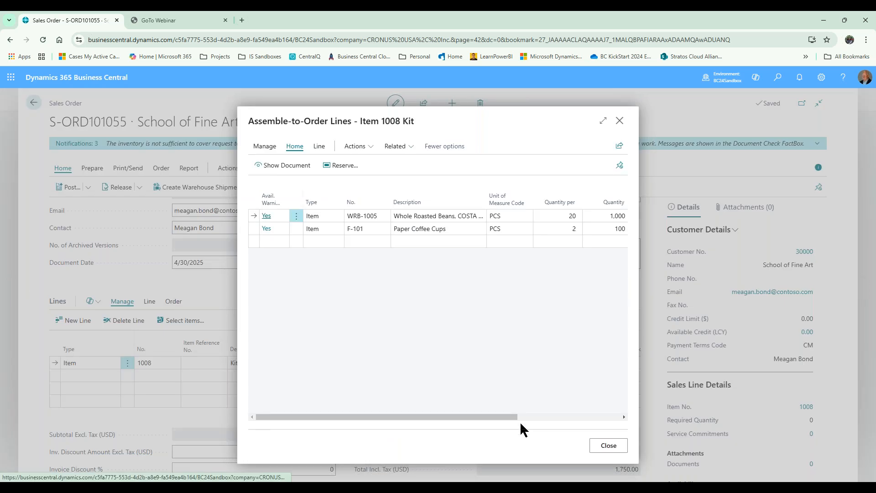
left_click_drag(504, 418, 583, 421)
left_click(479, 218)
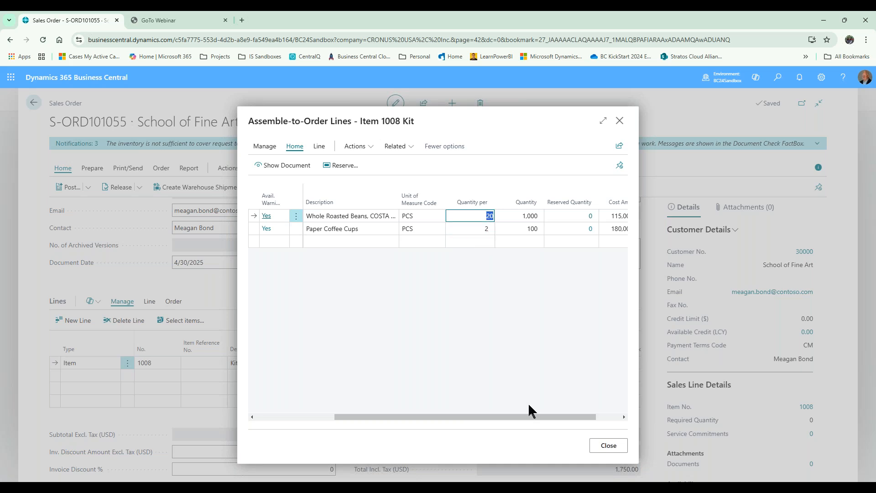
left_click_drag(513, 416, 300, 360)
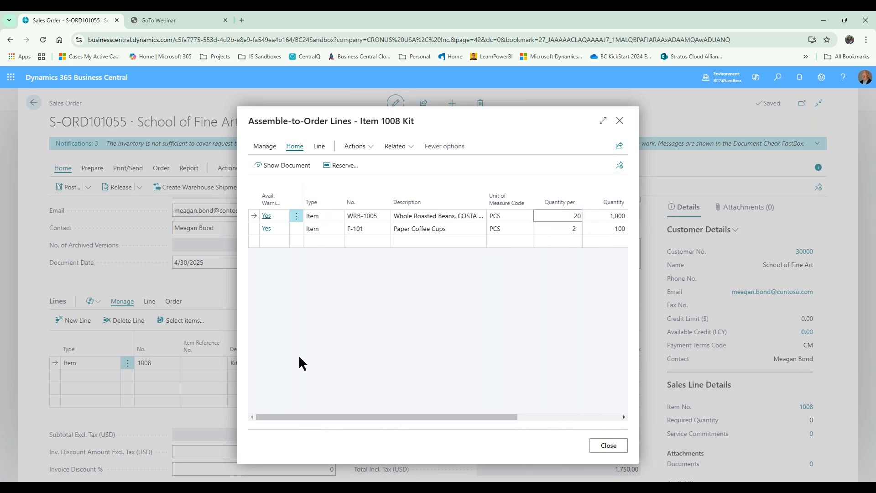
left_click(337, 242)
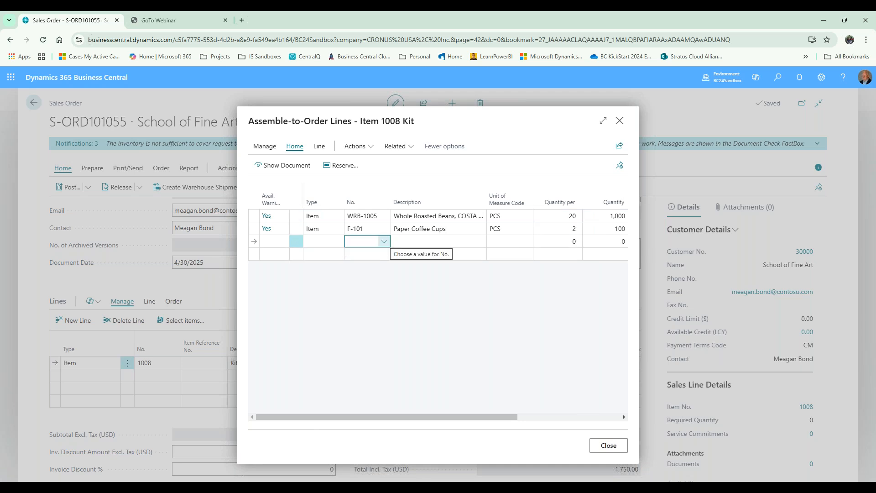
left_click(384, 242)
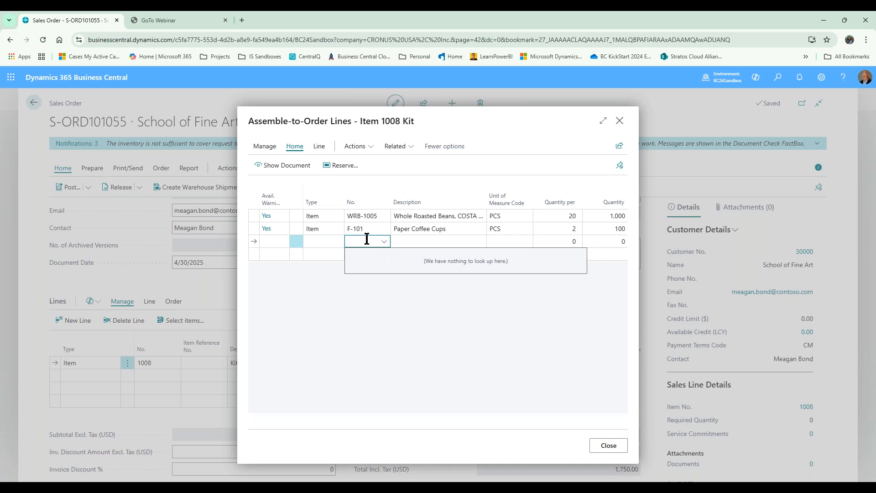
left_click(280, 284)
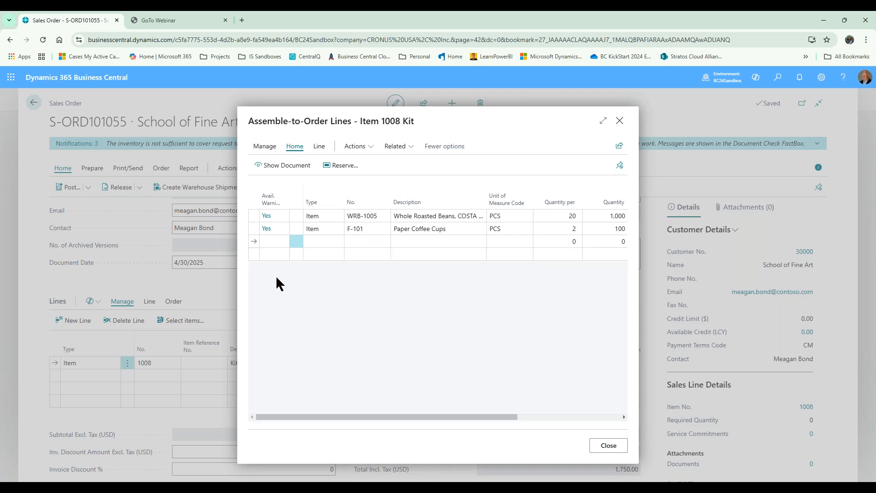
Step: Review the reserved quantity, cost amount and resource usage columns of the assemble-to-order lines, and close the window
left_click_drag(485, 417, 622, 416)
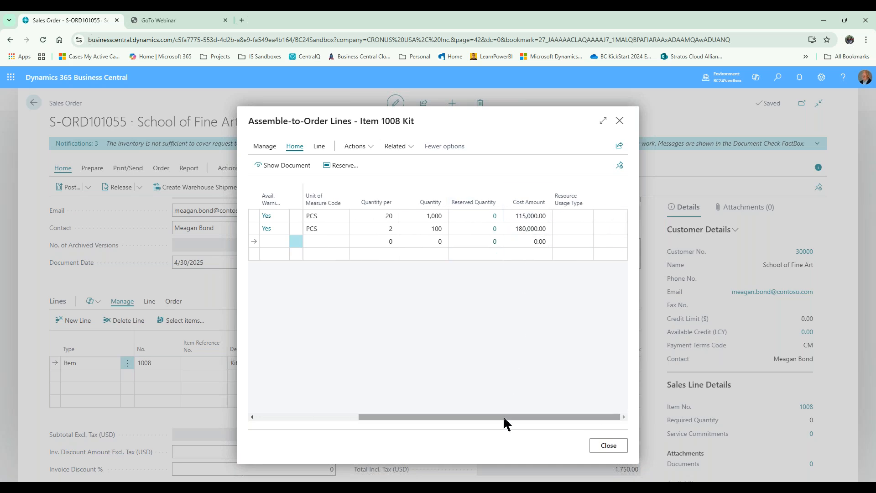
left_click_drag(503, 415, 305, 418)
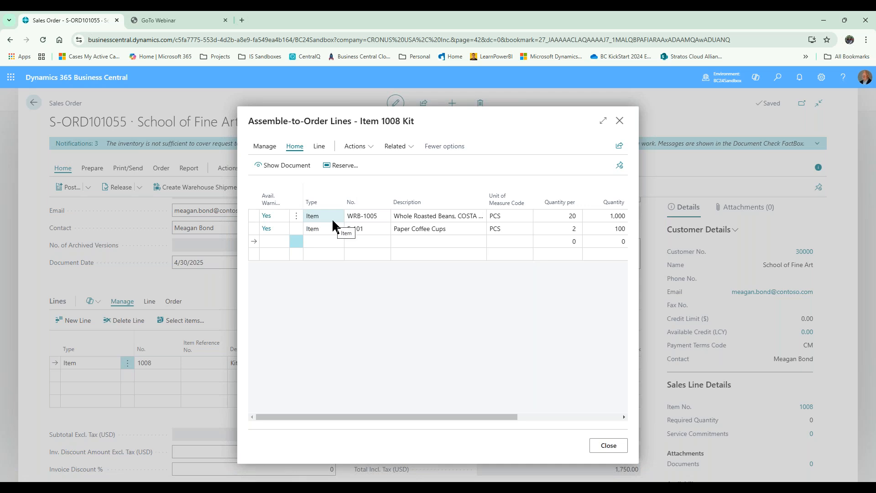
left_click(607, 450)
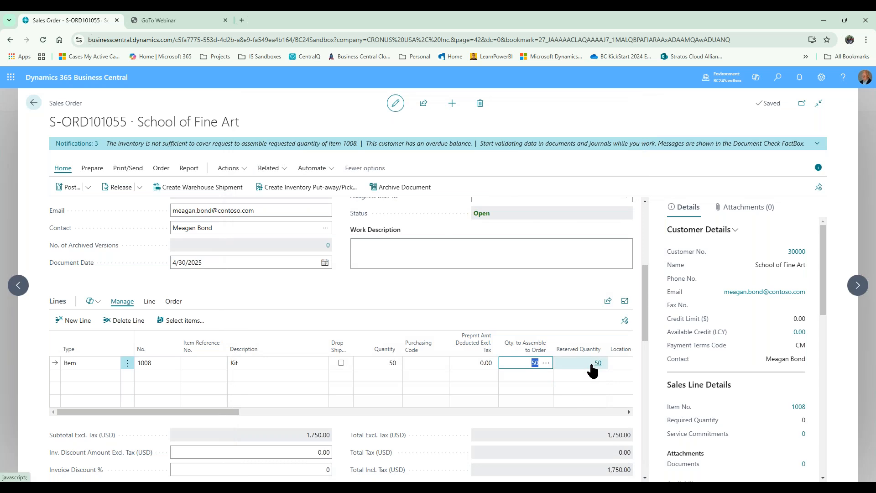
Step: Try to release the School of Fine Art sales order
scroll(387, 302, "up", 4)
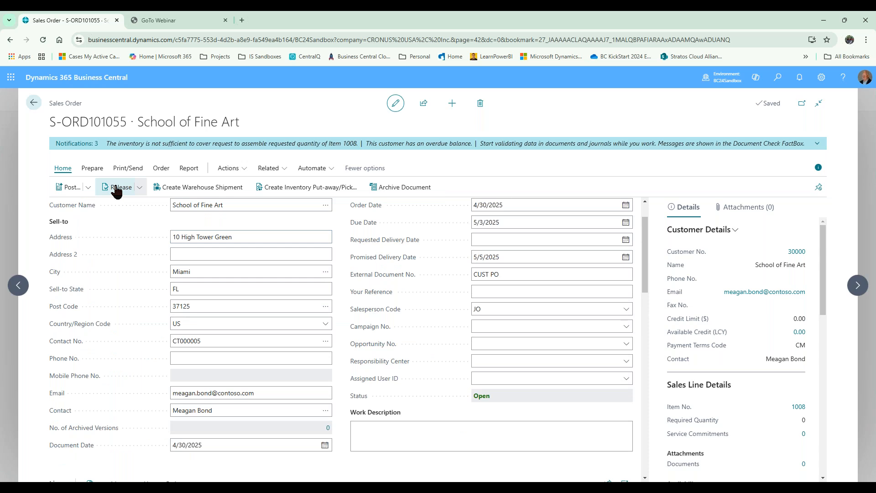
left_click(116, 188)
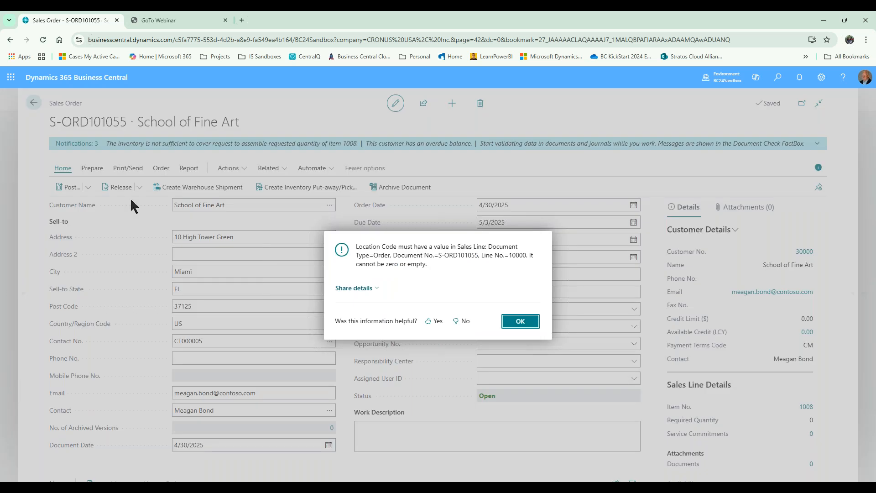
left_click(521, 321)
Step: Set the location code of the Kit line to MAIN and release the sales order
scroll(408, 408, "down", 3)
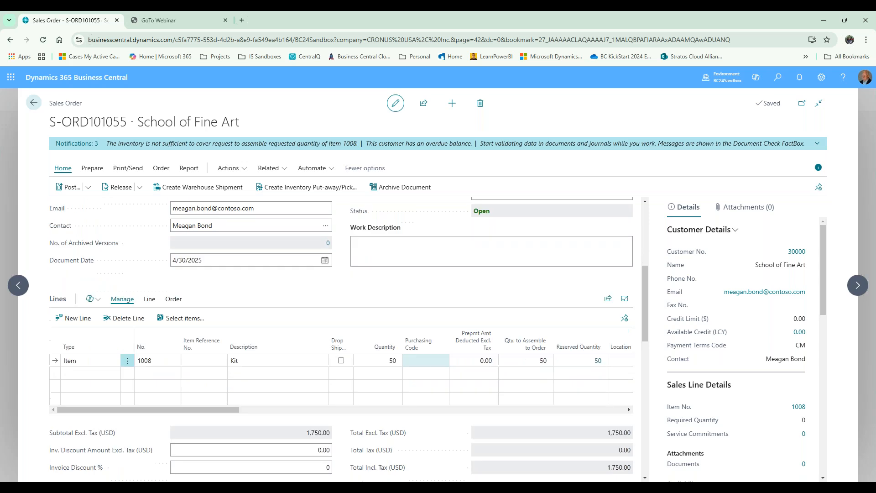
scroll(303, 329, "down", 2)
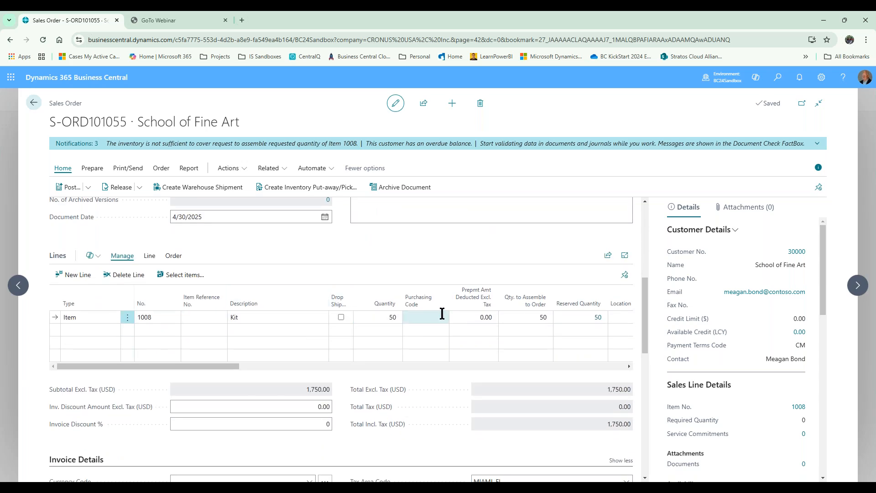
left_click(625, 315)
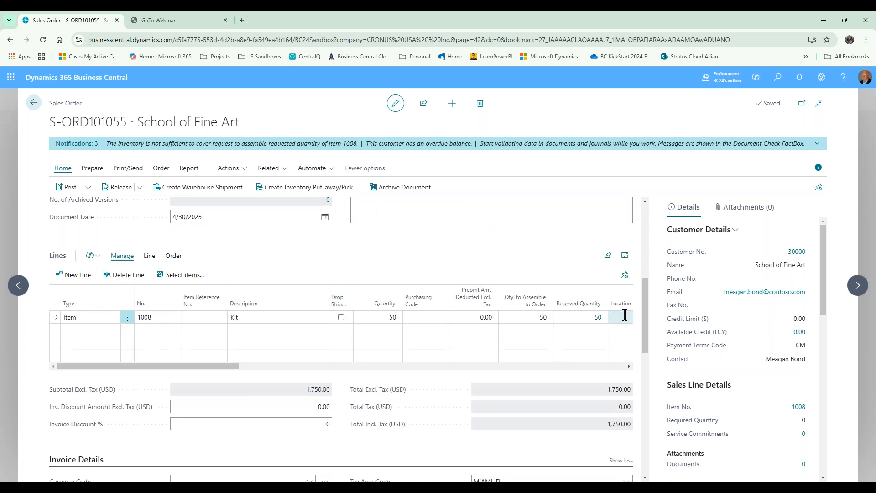
left_click(602, 318)
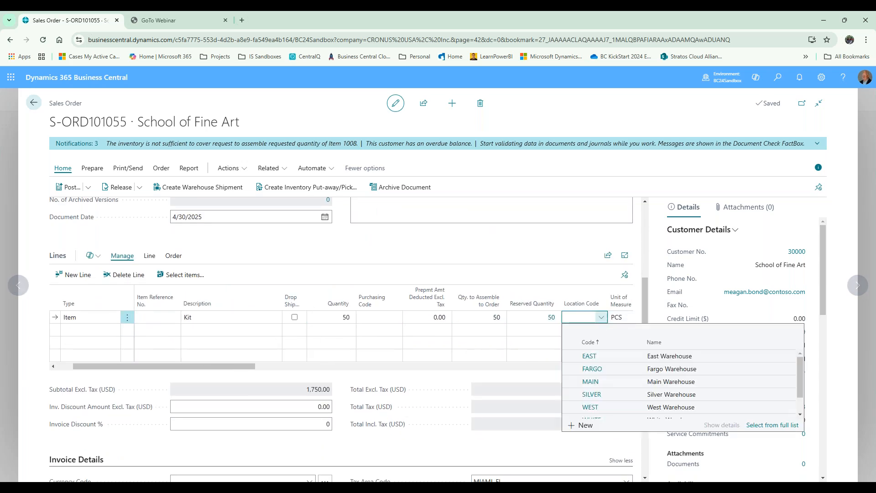
left_click(590, 382)
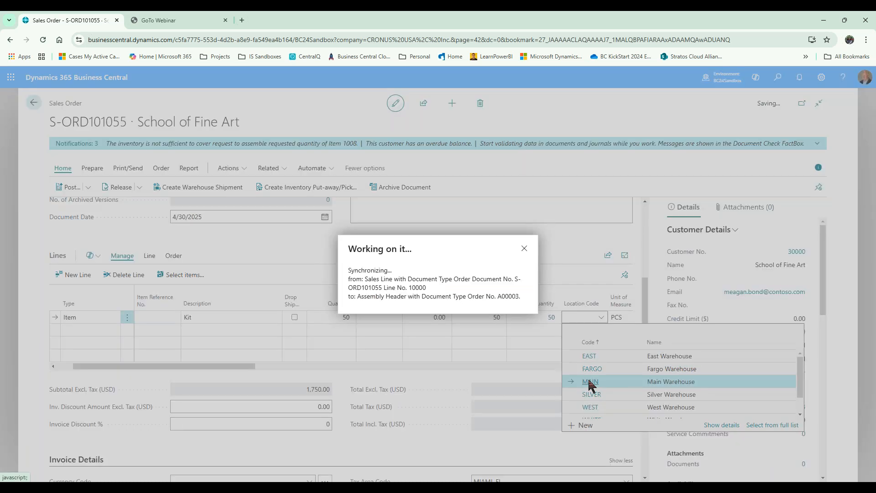
left_click(477, 307)
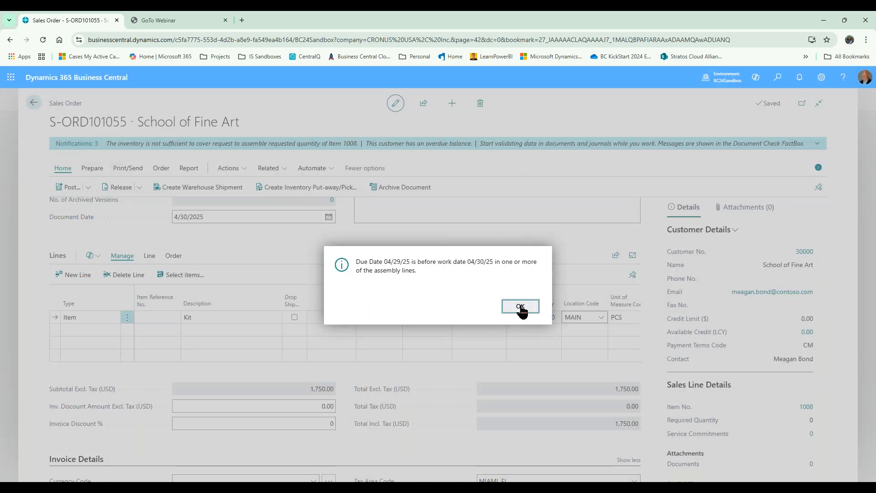
left_click(521, 307)
left_click(111, 189)
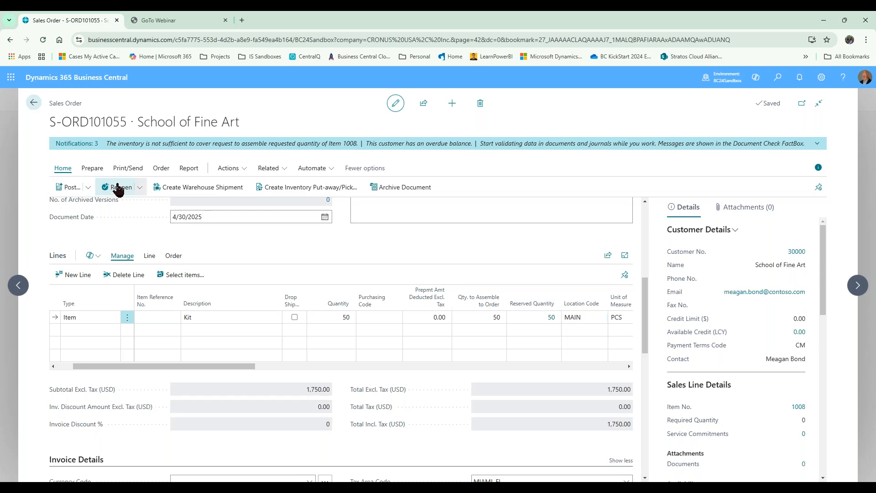
scroll(368, 243, "up", 1)
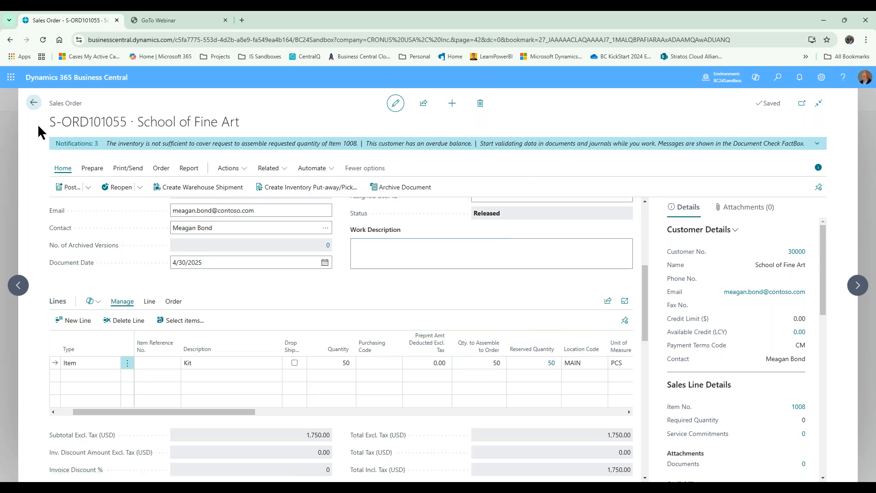
Step: Leave the sales order, find the Assembly Orders list and open Kit assembly order A00003
left_click(33, 102)
left_click(779, 78)
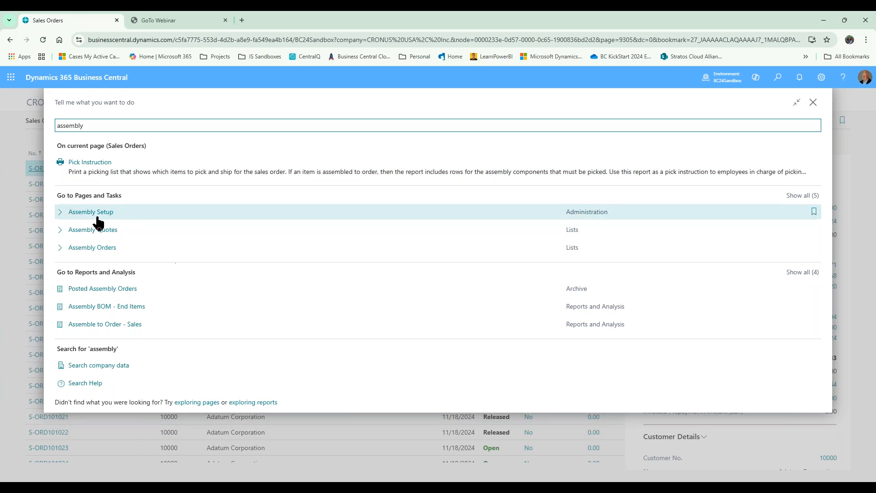
left_click(93, 247)
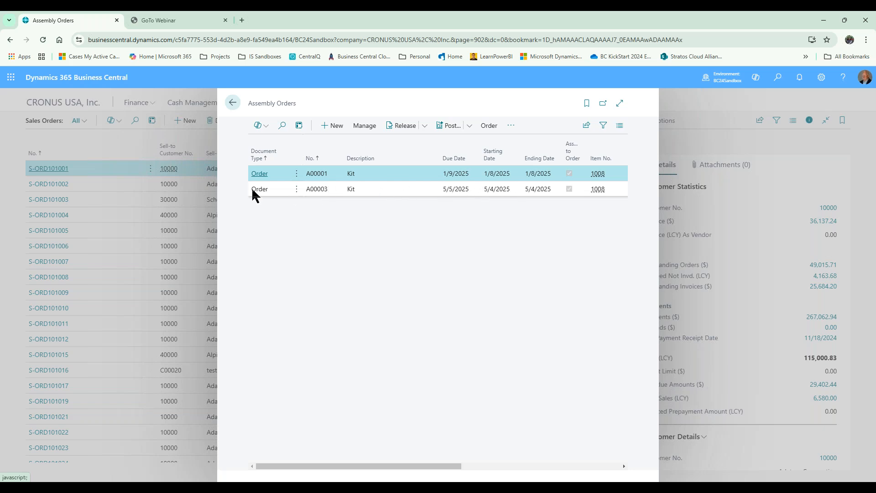
left_click(270, 187)
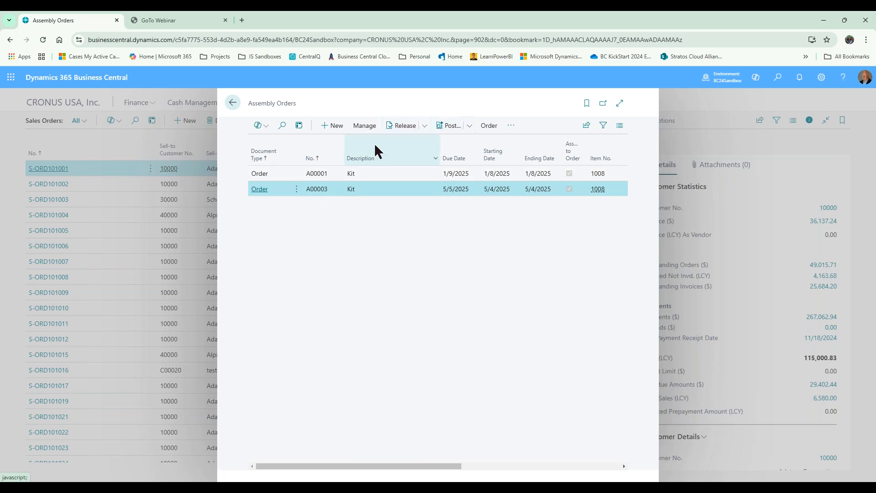
double_click(263, 190)
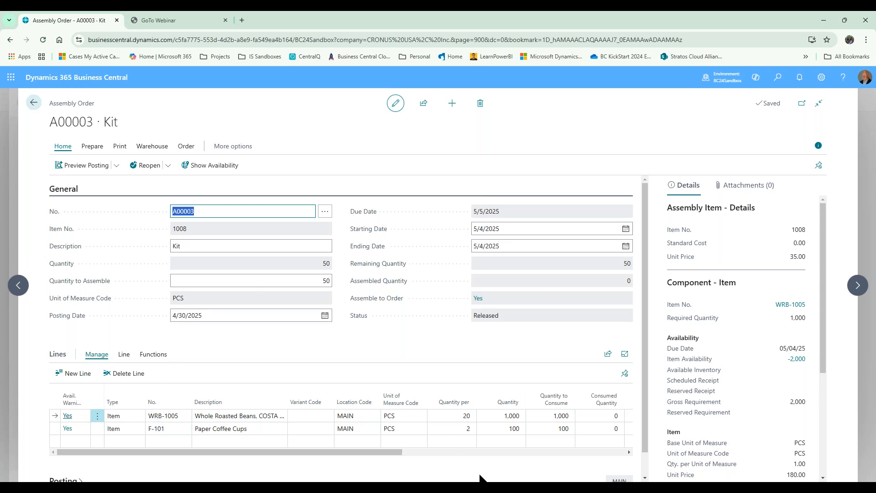
Step: Review the unit cost, cost amount and reserved quantity of the assembly order's component lines, and close the order and the list
left_click_drag(370, 452, 504, 447)
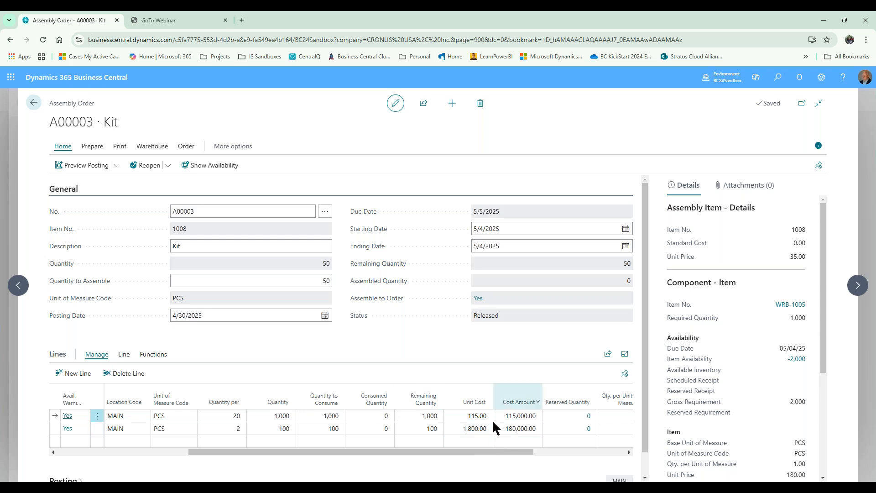
left_click_drag(512, 452, 287, 470)
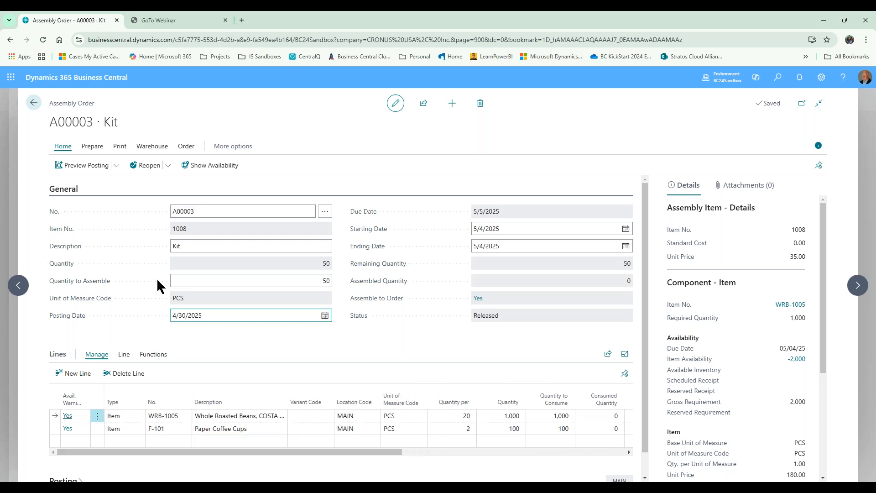
left_click(32, 105)
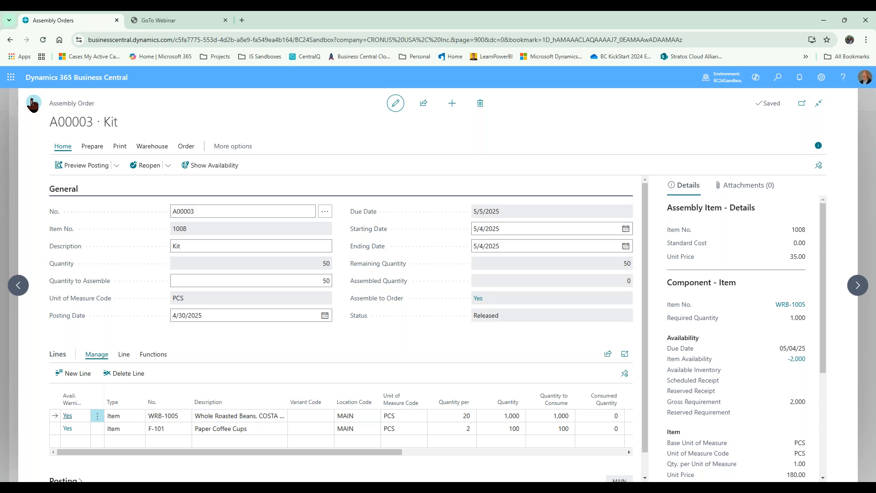
left_click(232, 106)
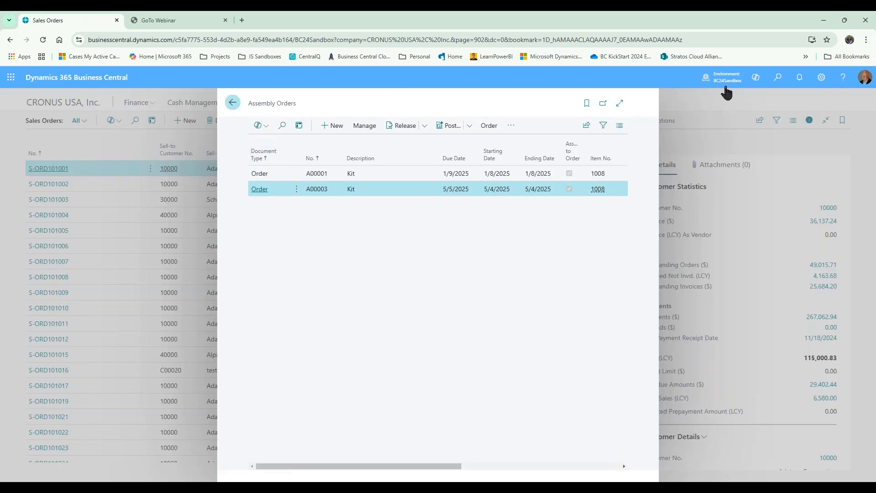
Step: Search for "assembly", view the Assembly Orders list again and return to the sales orders
left_click(780, 82)
type("assembly")
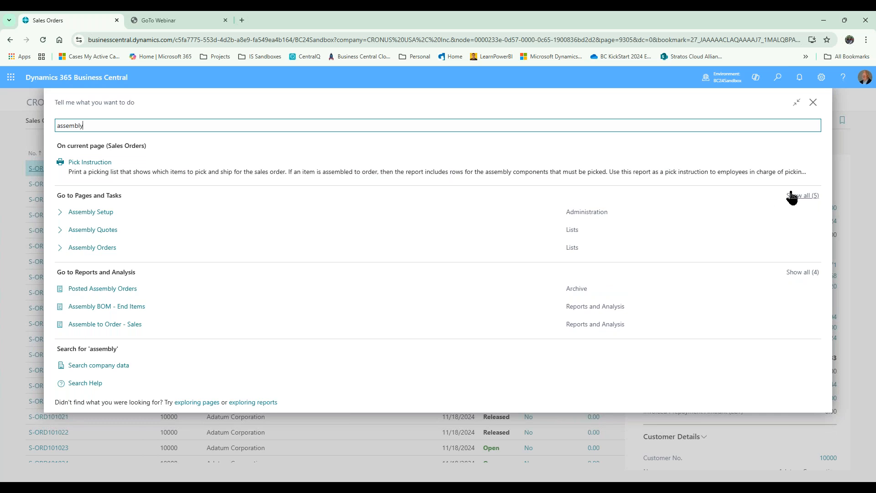
left_click(80, 250)
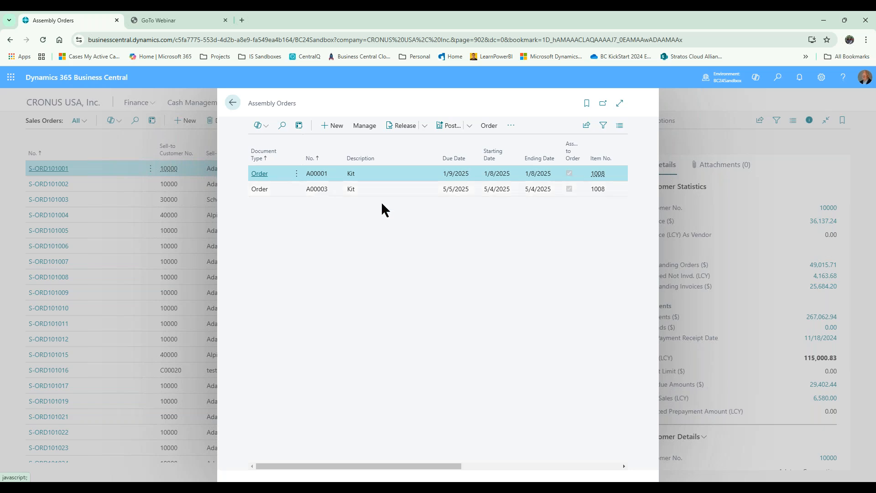
left_click(232, 103)
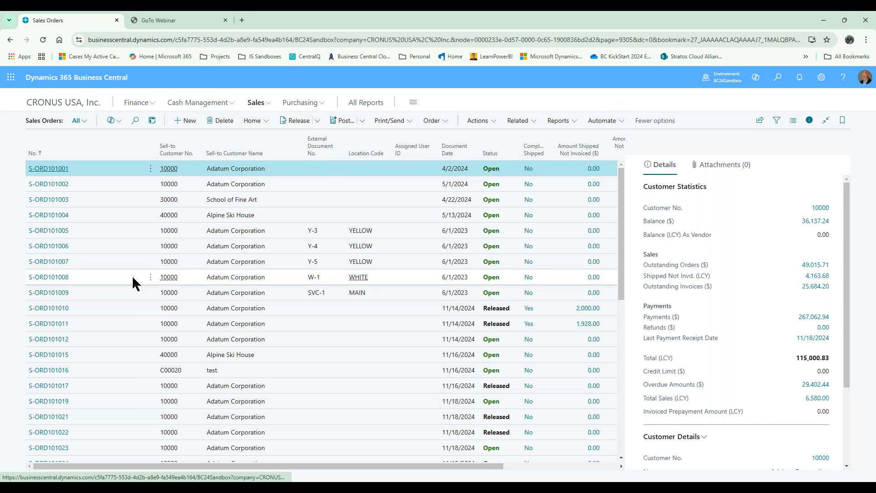
Step: Reopen School of Fine Art sales order S-ORD101055 and show the assemble-to-order lines behind the Kit line
scroll(132, 278, "down", 5)
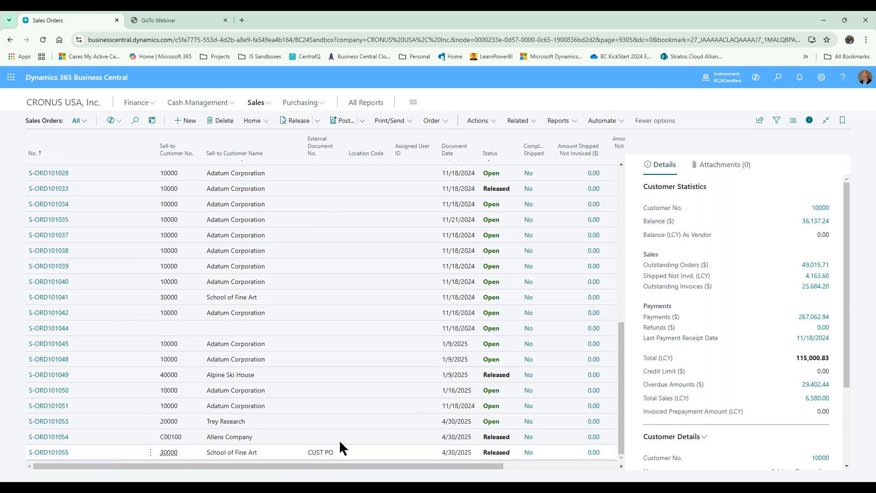
left_click(60, 454)
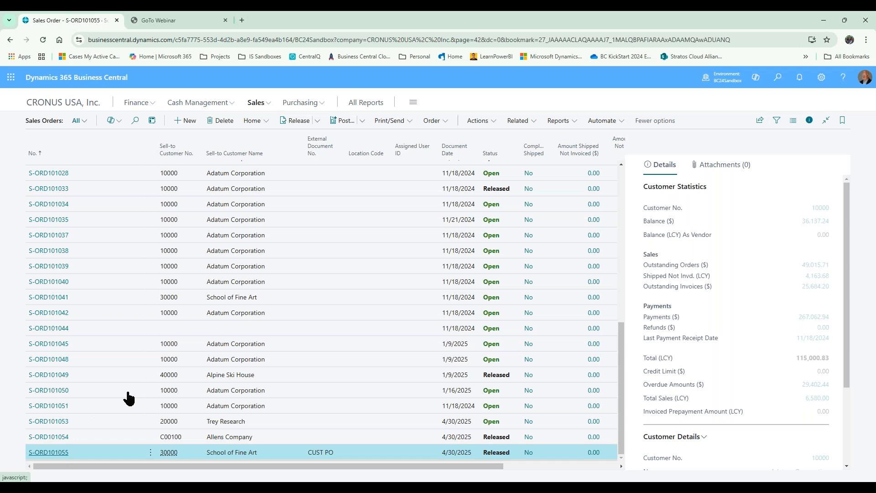
scroll(294, 343, "down", 3)
scroll(295, 343, "down", 2)
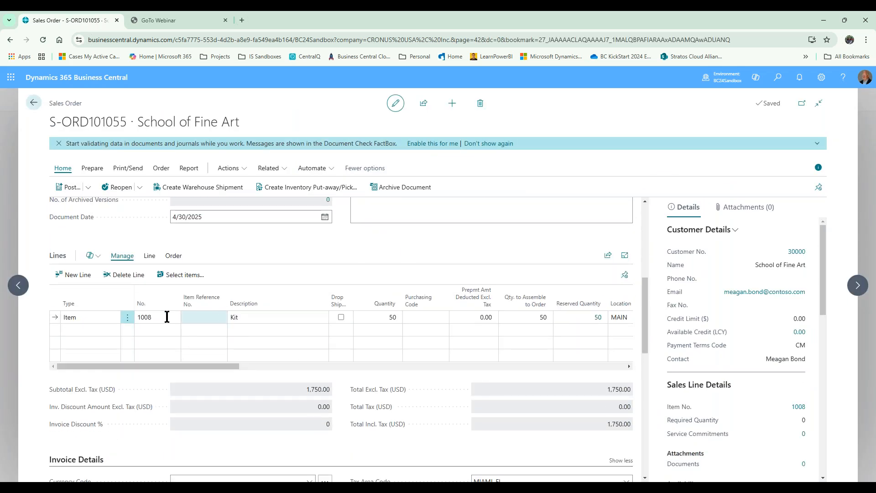
left_click(170, 316)
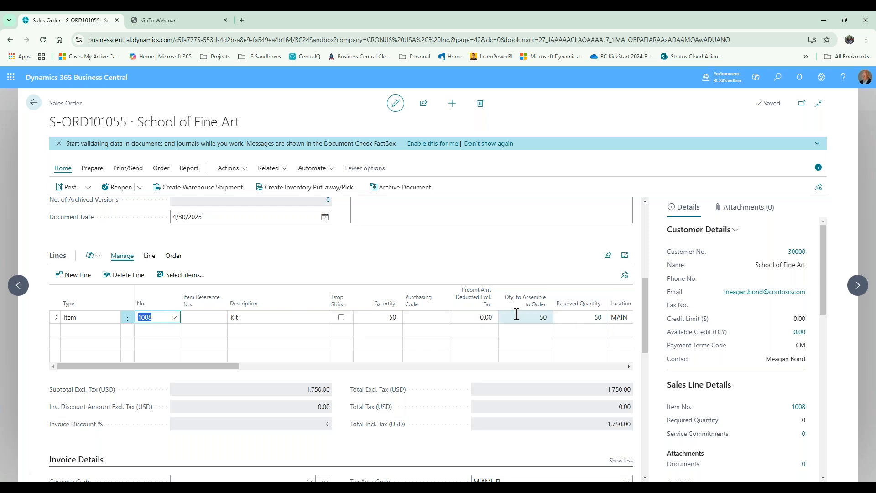
left_click(545, 318)
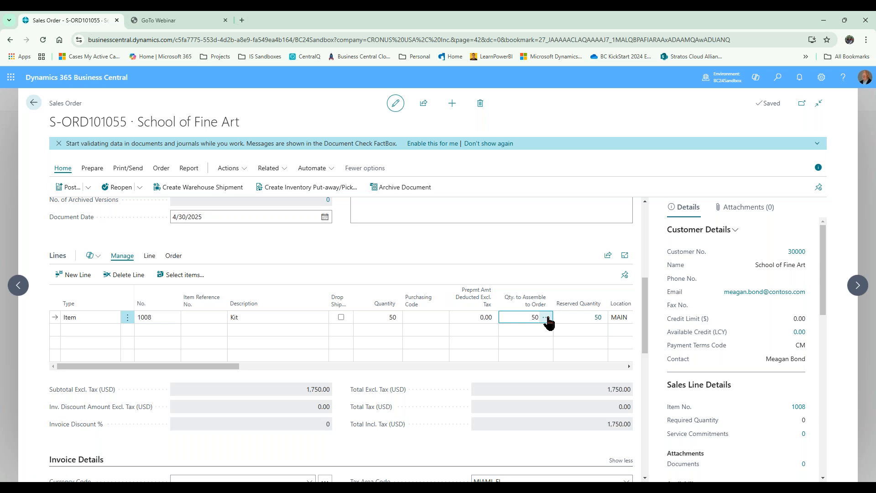
left_click(546, 319)
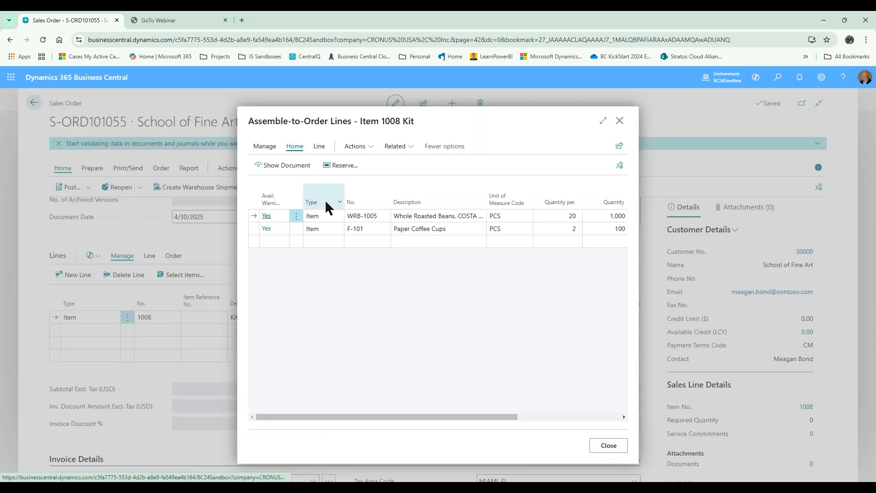
Step: View the assembly order linked to the assemble-to-order lines, and close the windows and the sales order
left_click(284, 166)
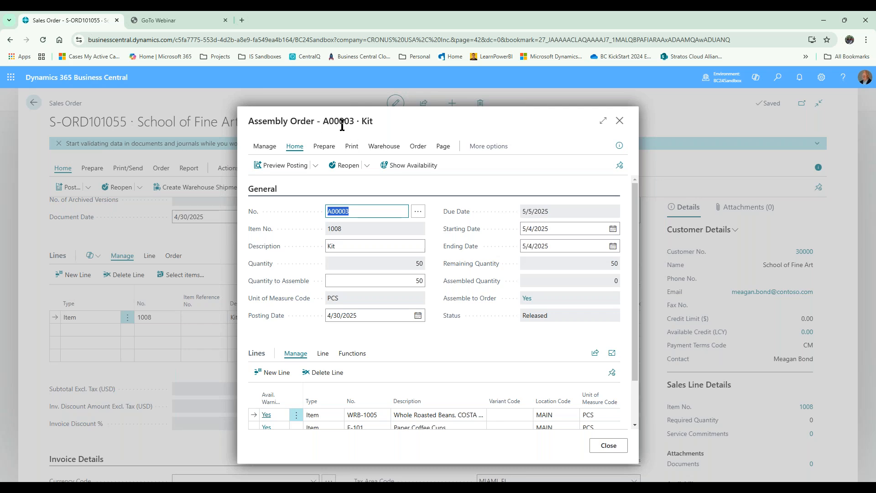
left_click(620, 121)
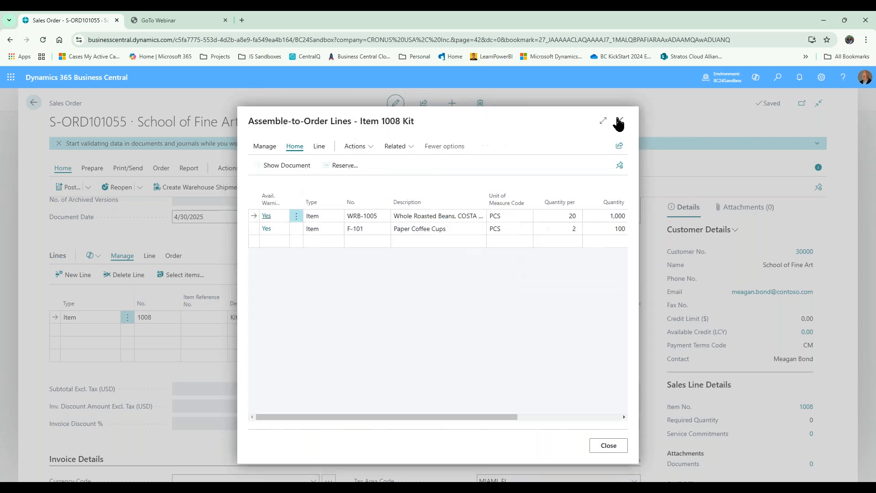
left_click(619, 121)
left_click(33, 103)
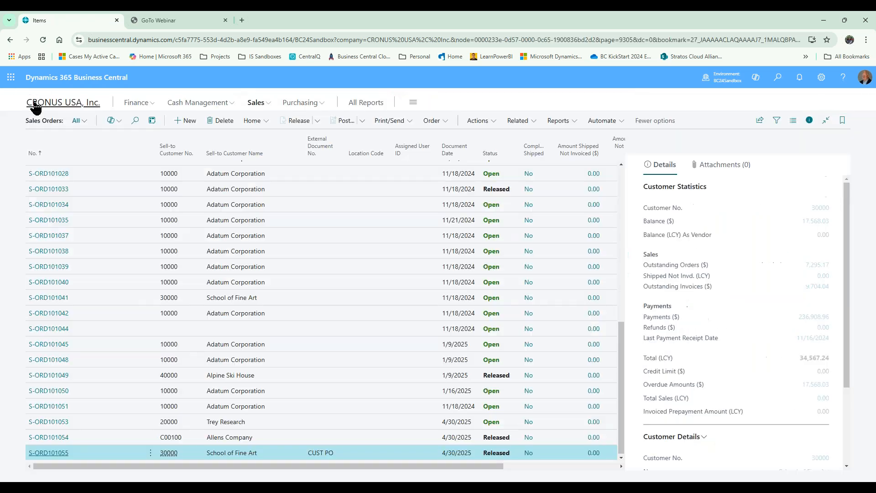
Step: Open the requisition worksheet from the home page and bring up its plan calculation options
left_click(65, 103)
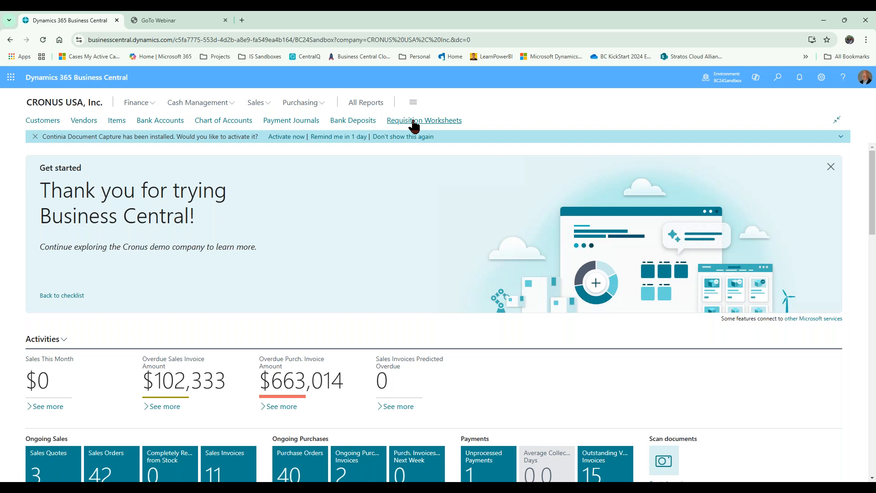
left_click(417, 121)
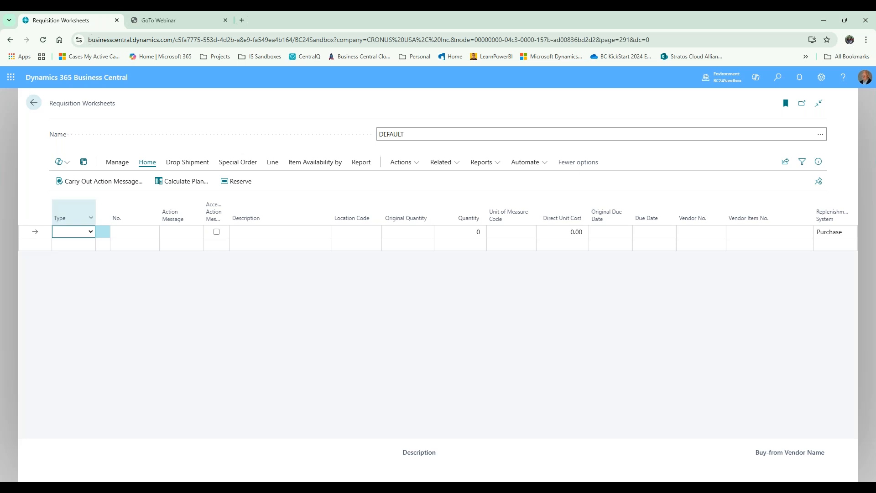
left_click(184, 182)
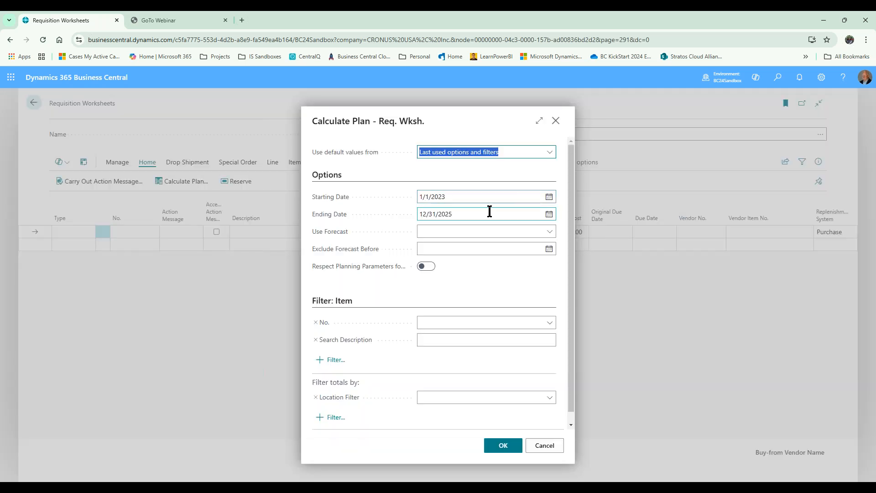
left_click(462, 197)
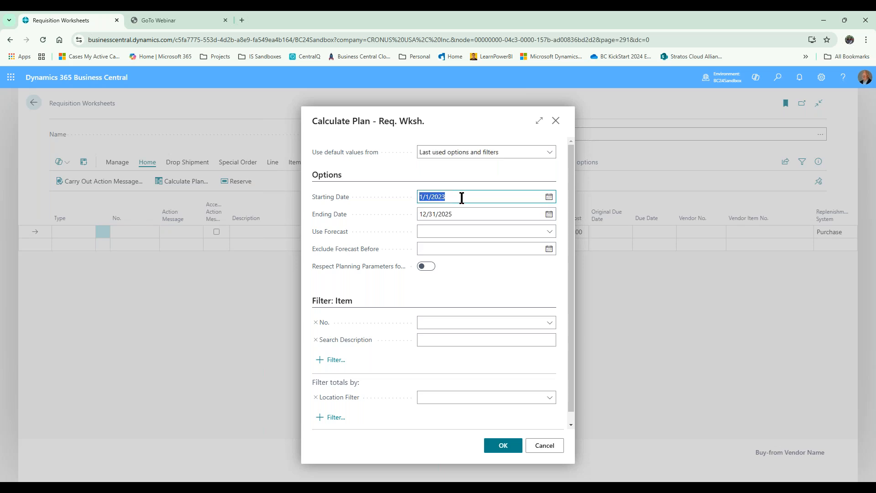
type("05012025")
key("Tab")
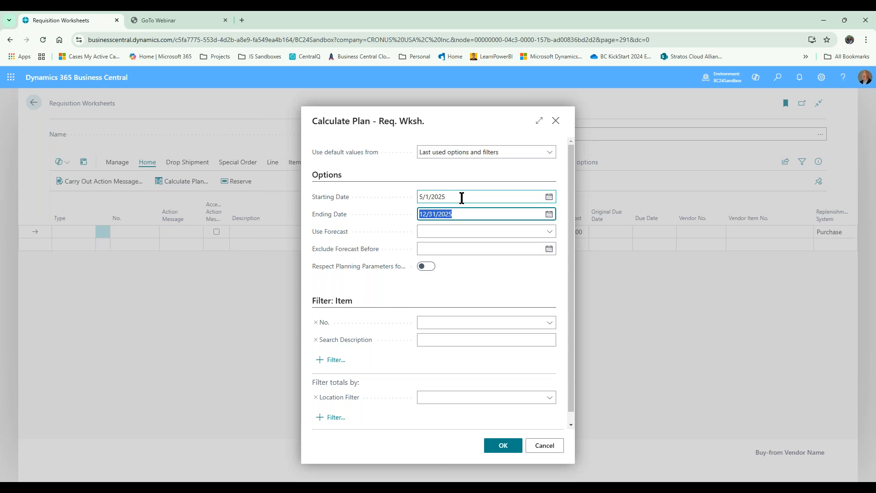
Step: Calculate the requisition plan with starting date 4/28/2025 and ending date 5/31/2025
key("BackSpace")
left_click(456, 198)
type("042820")
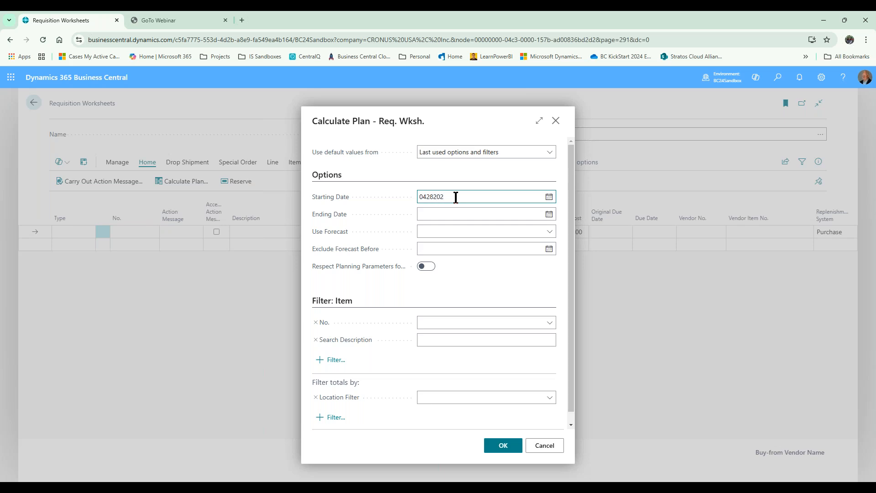
key("Tab")
type("05")
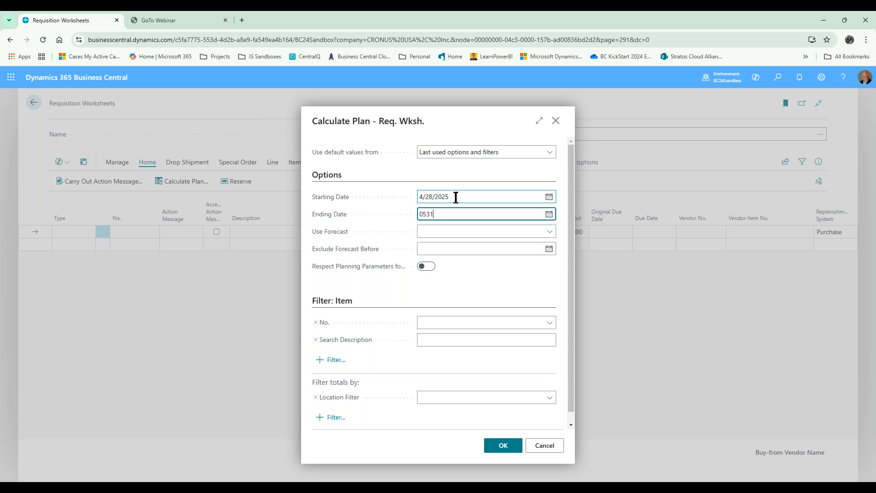
type("312025")
key("Tab")
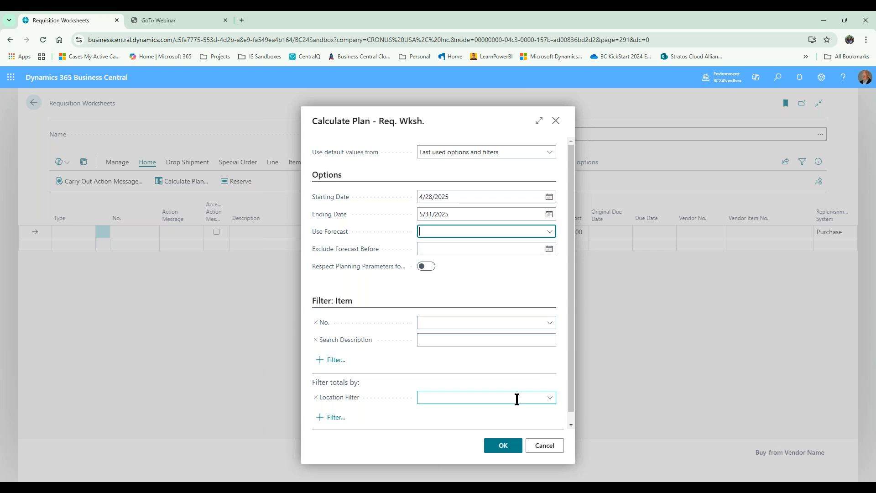
left_click(503, 446)
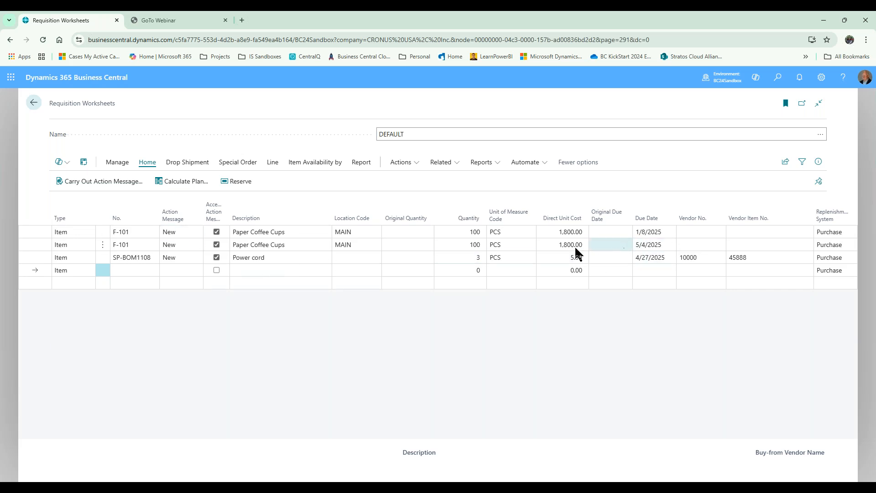
Step: Check the order tracking of the Paper Coffee Cups line due 5/4/2025, and close the tracking window
left_click(101, 246)
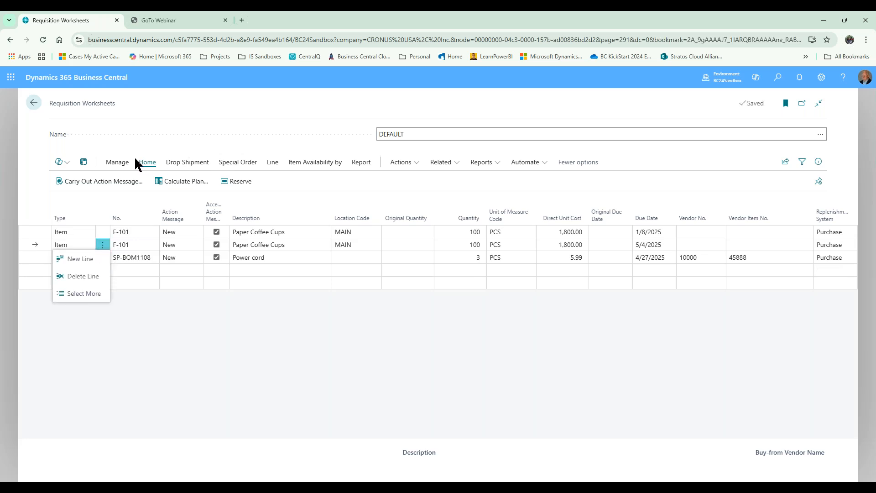
left_click(273, 164)
left_click(273, 163)
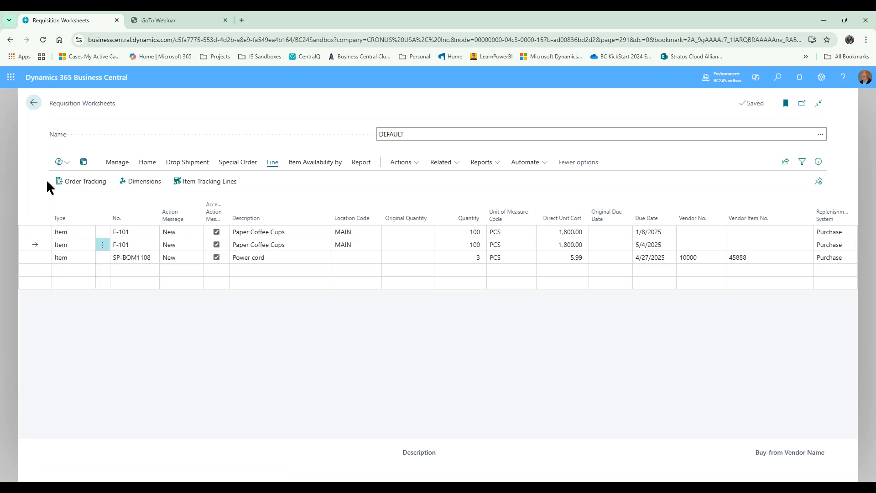
left_click(73, 182)
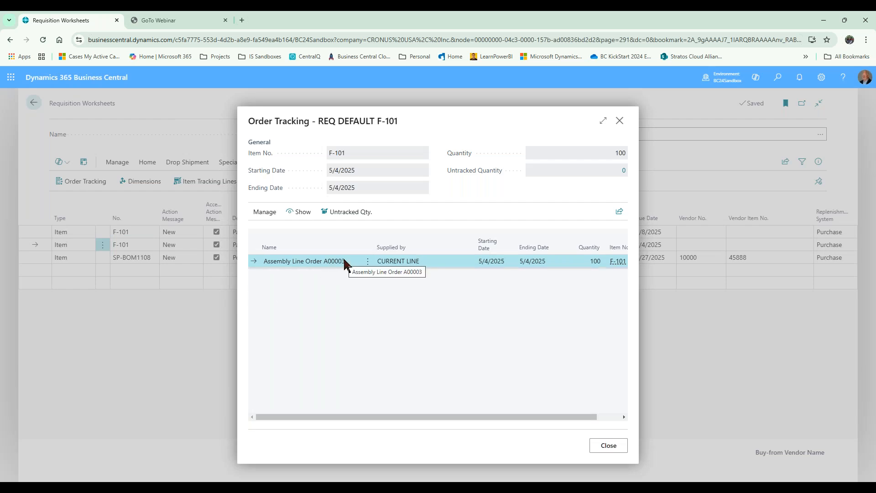
left_click(599, 451)
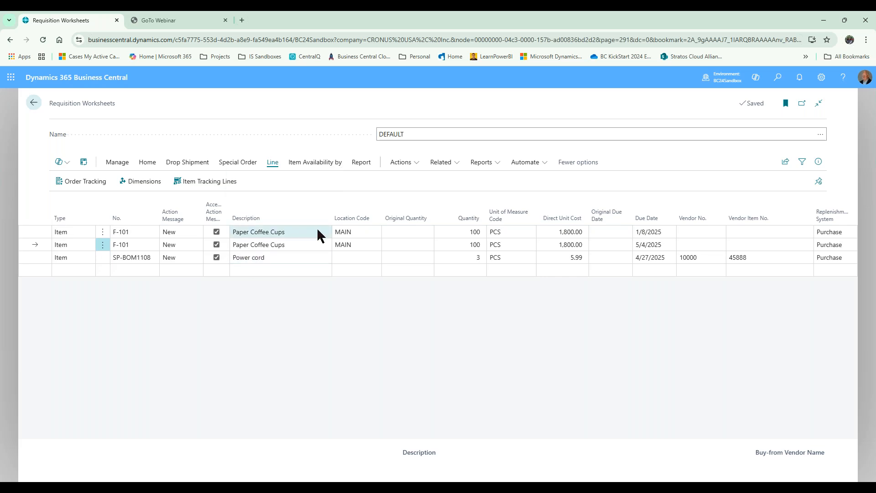
Step: Add the vendor listed just below Subcontractor to the Paper Coffee Cups vendor catalog and assign it to the worksheet line due 1/8/2025
left_click(719, 231)
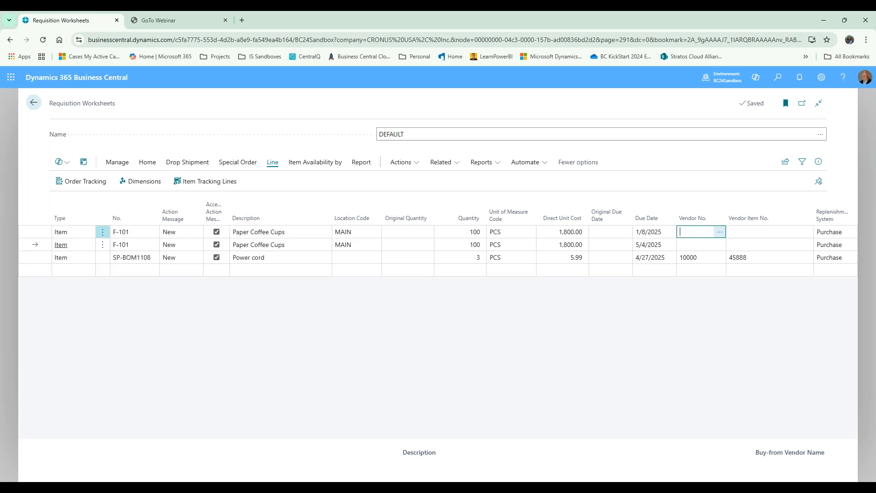
left_click(719, 232)
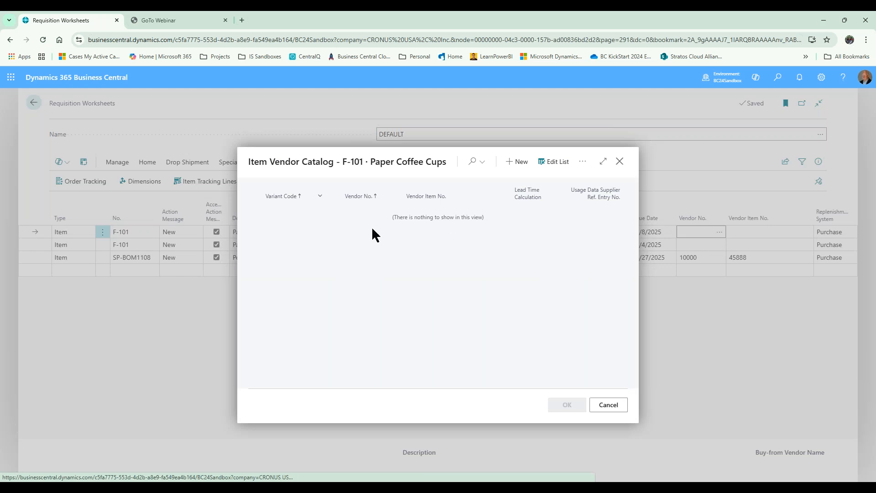
left_click(515, 165)
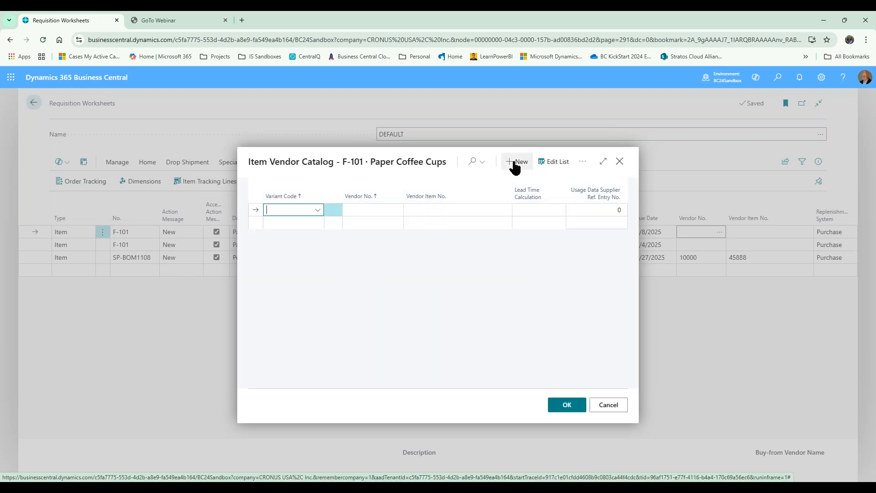
left_click(398, 209)
scroll(452, 269, "down", 2)
scroll(451, 269, "up", 2)
scroll(451, 268, "down", 1)
scroll(451, 270, "down", 1)
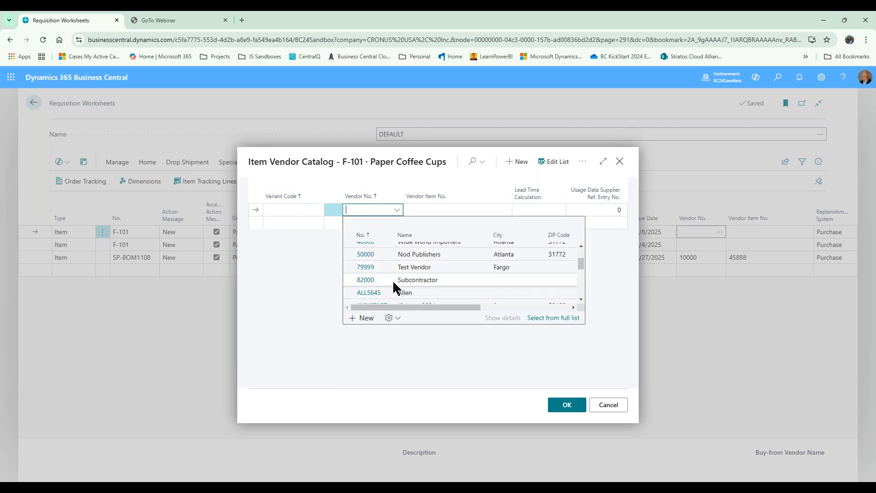
left_click(374, 292)
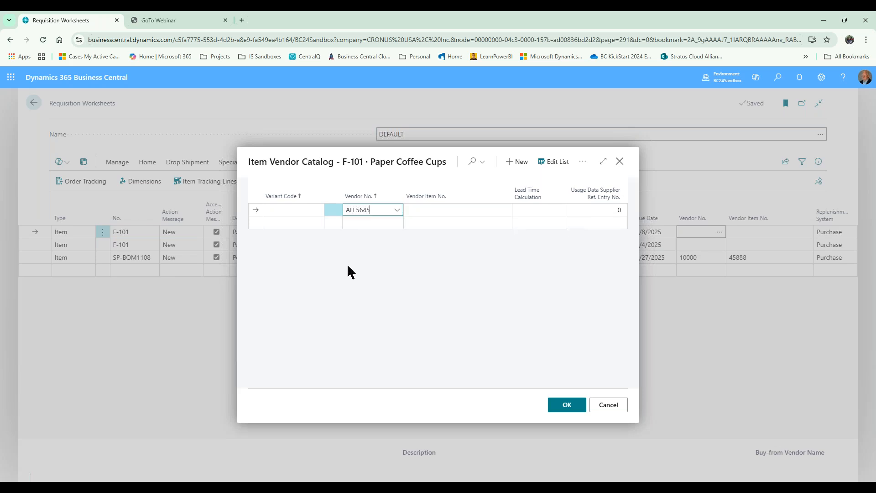
left_click(471, 209)
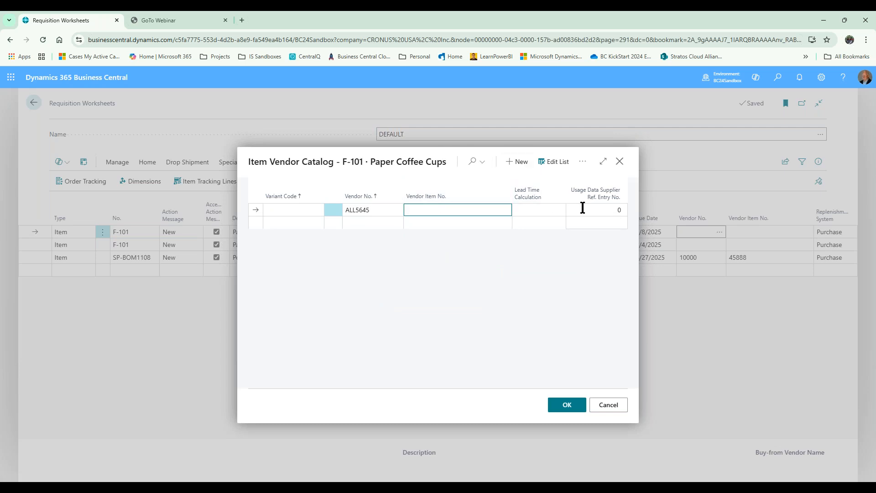
left_click(565, 404)
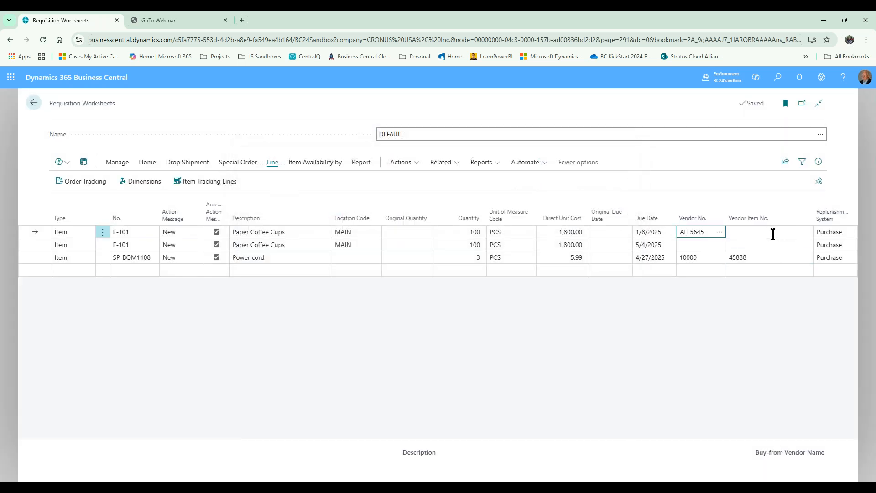
Step: Assign the same catalog vendor to the Paper Coffee Cups line due 5/4/2025
left_click(718, 243)
left_click(719, 245)
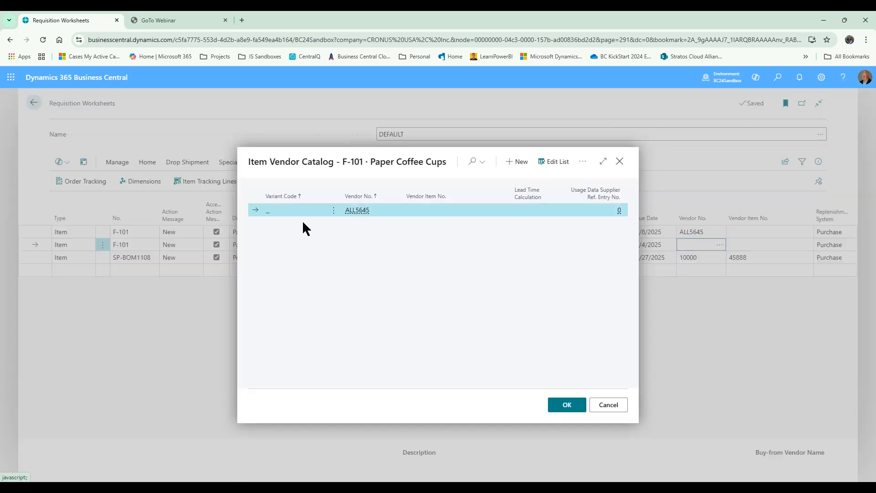
mouse_move(358, 214)
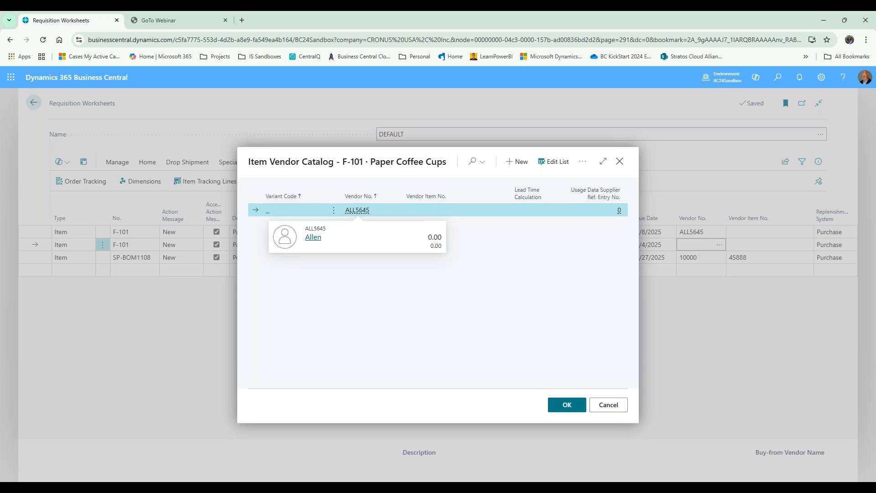
left_click(567, 405)
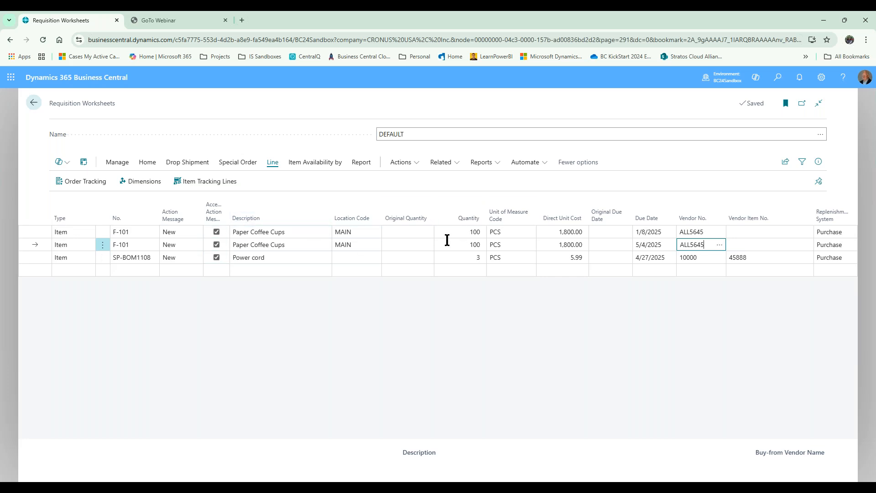
Step: Exclude the Power cord line from the accepted action messages and carry out the remaining ones with Print Orders enabled
left_click(216, 259)
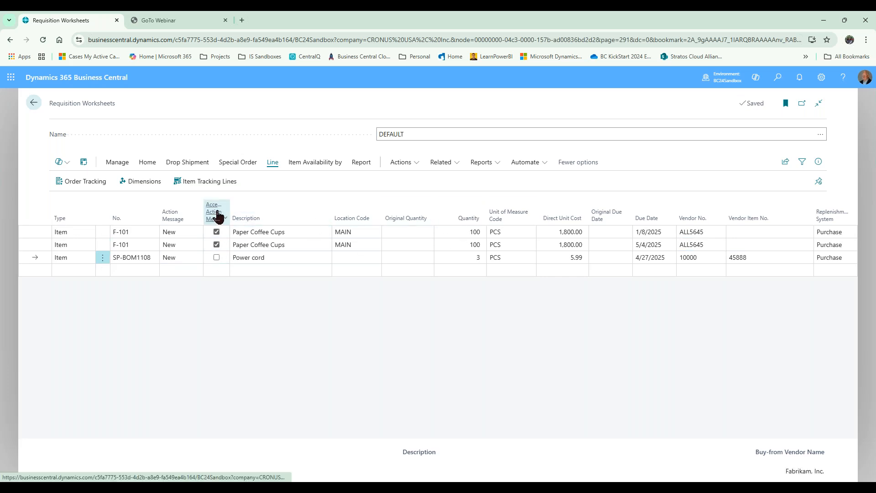
mouse_move(219, 214)
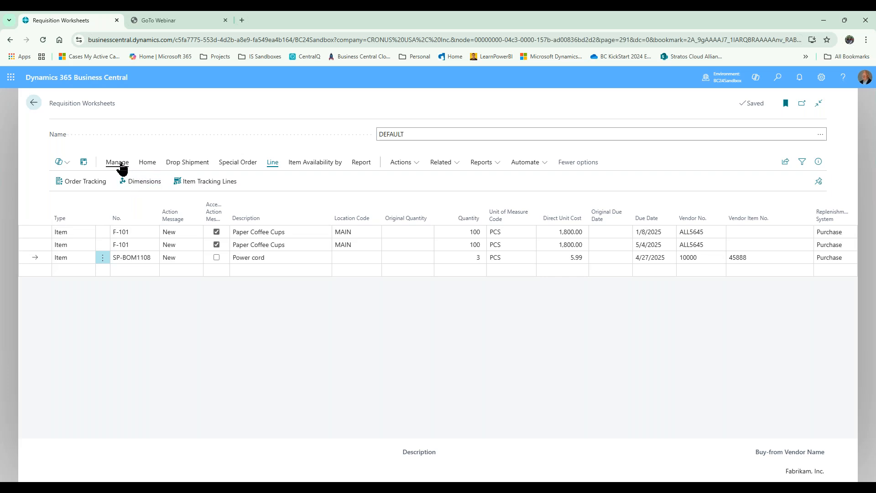
left_click(157, 163)
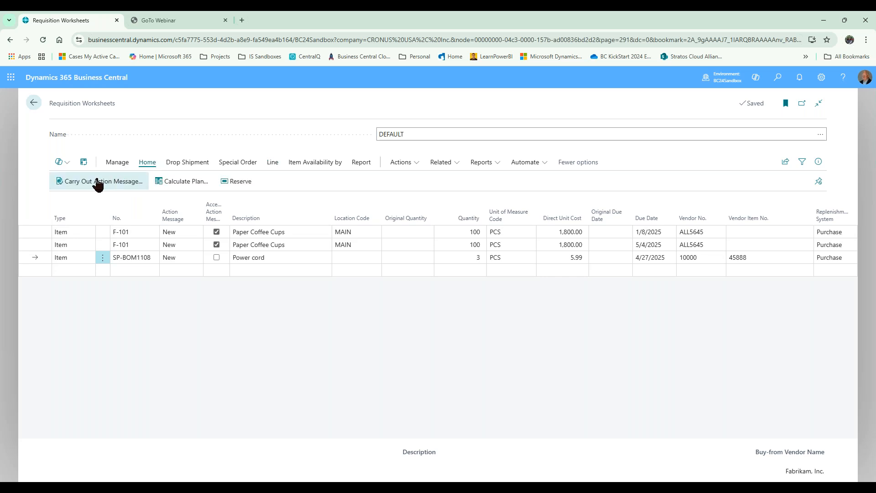
left_click(97, 181)
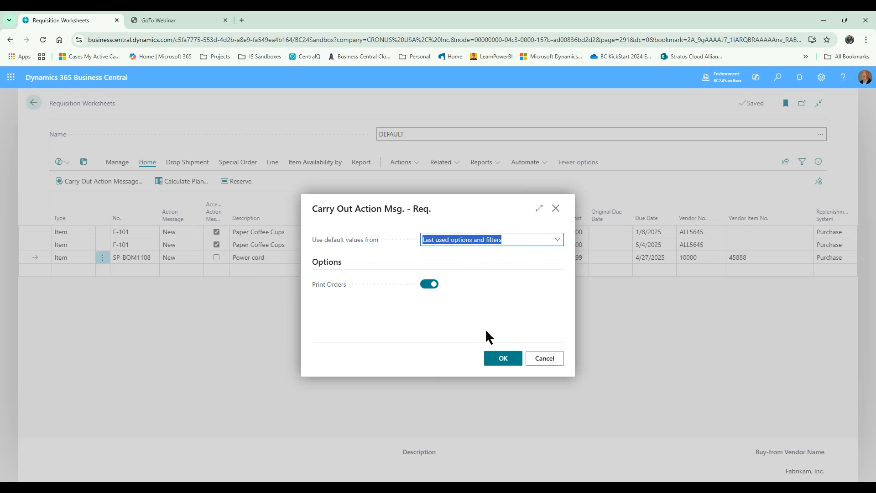
left_click(496, 362)
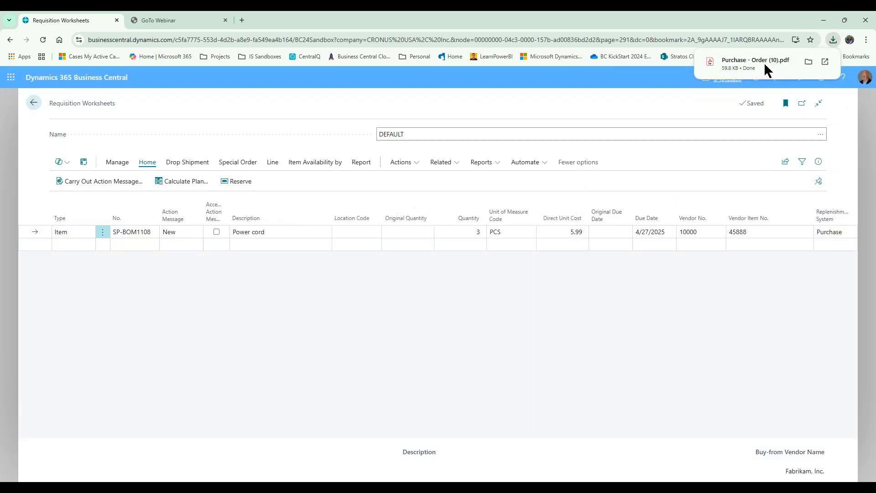
Step: Review the downloaded purchase order PDF, close it, and leave the requisition worksheet
left_click(766, 67)
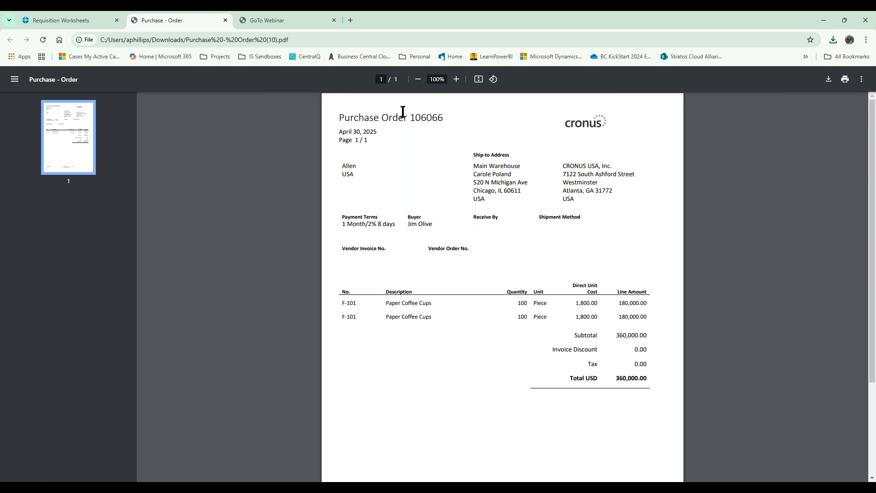
left_click(226, 21)
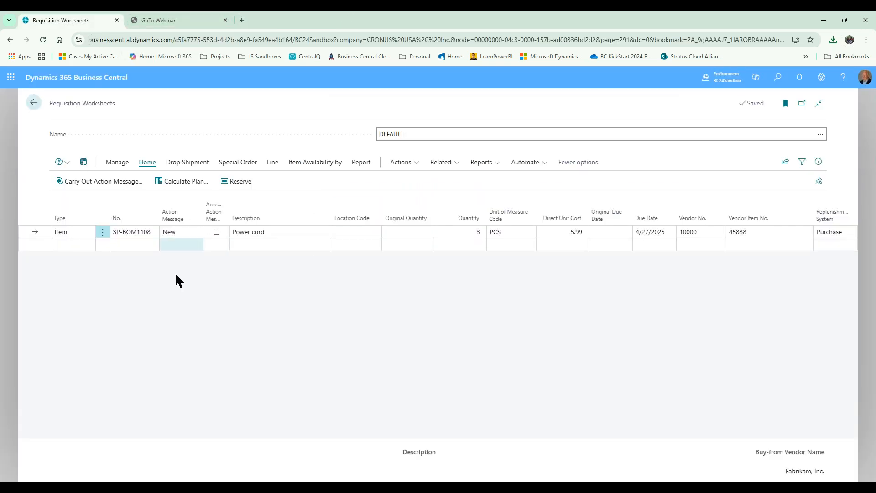
left_click(34, 102)
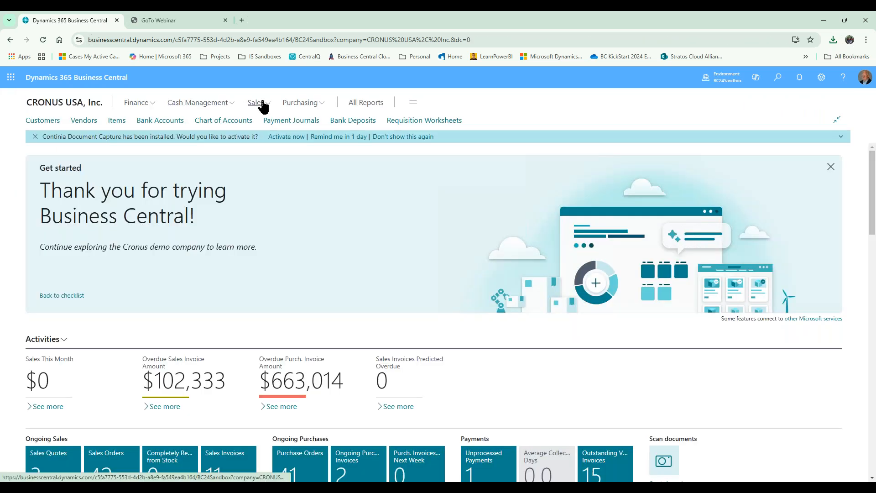
Step: Find the purchase order dated 4/30/2025 in the purchase orders list and open it
left_click(298, 104)
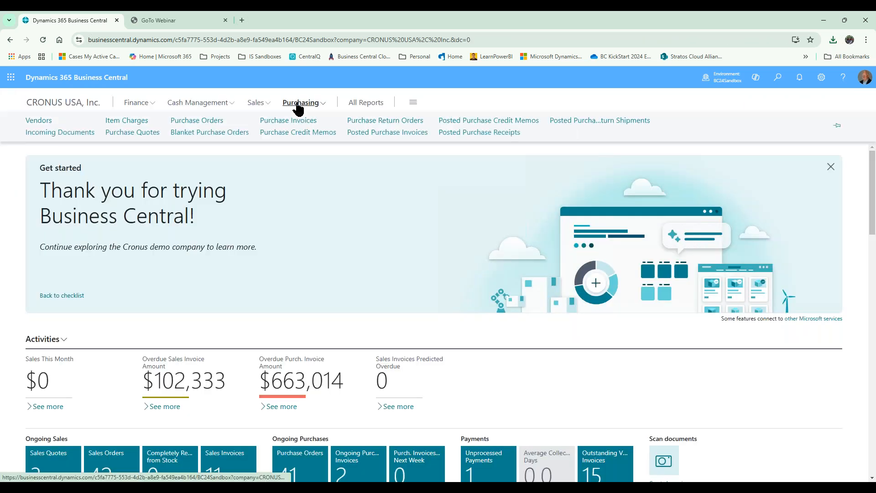
left_click(176, 121)
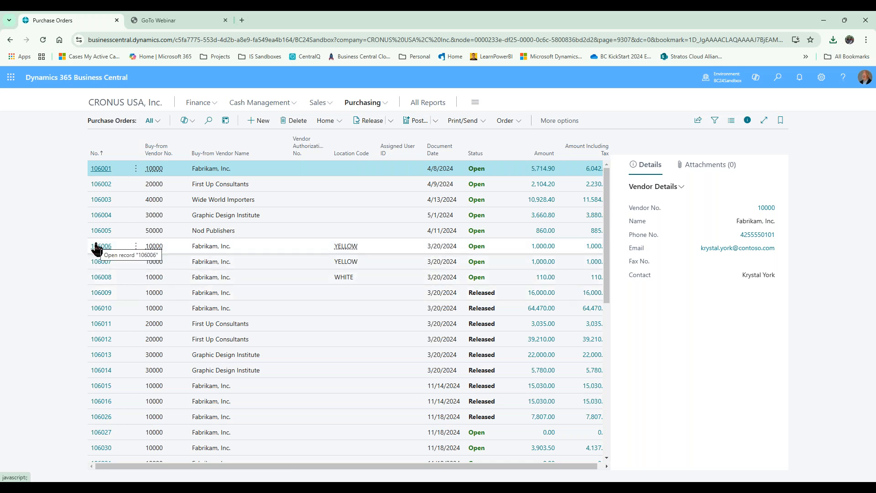
scroll(298, 360, "down", 8)
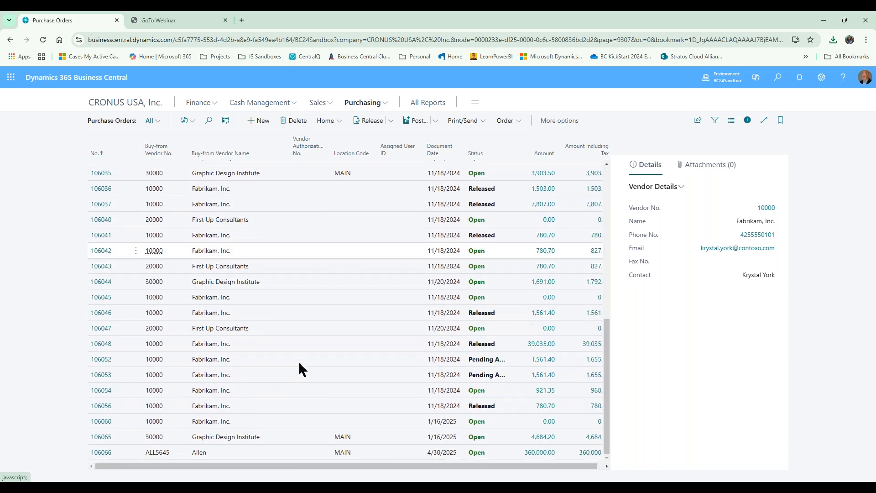
left_click(106, 454)
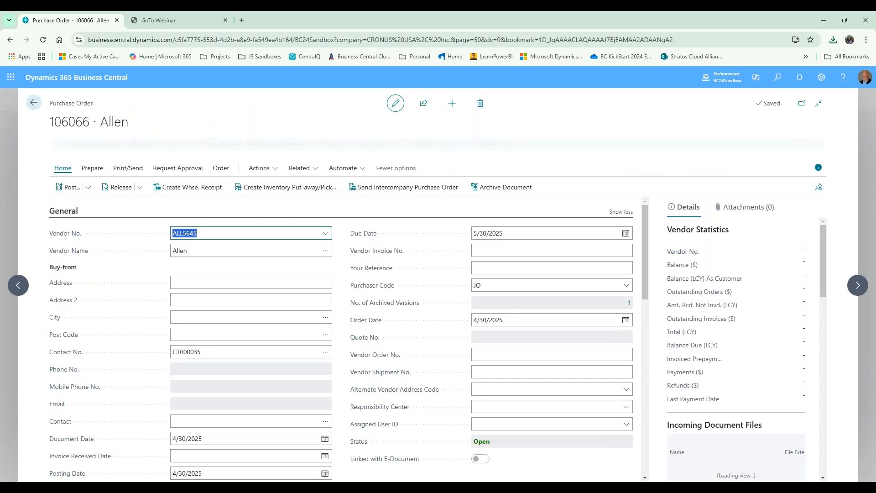
Step: Check the order tracking of the first Paper Coffee Cups line on the purchase order, and close the tracking window
scroll(432, 412, "down", 5)
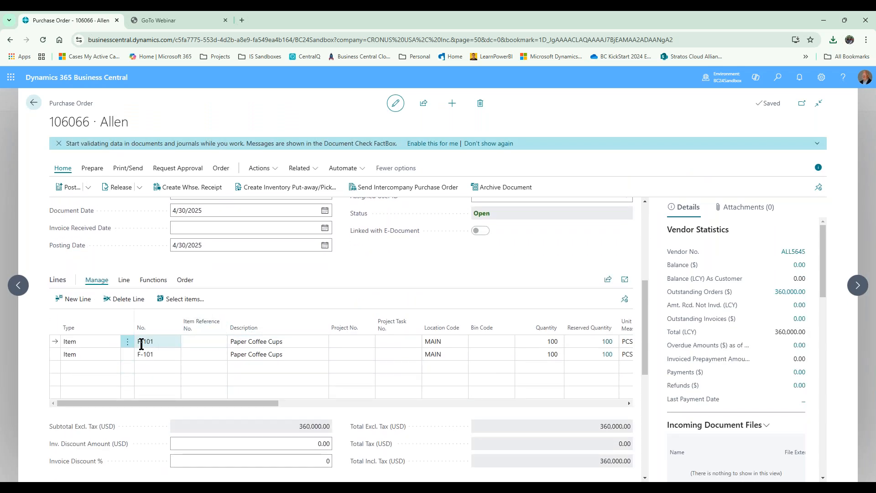
left_click(127, 345)
left_click(123, 280)
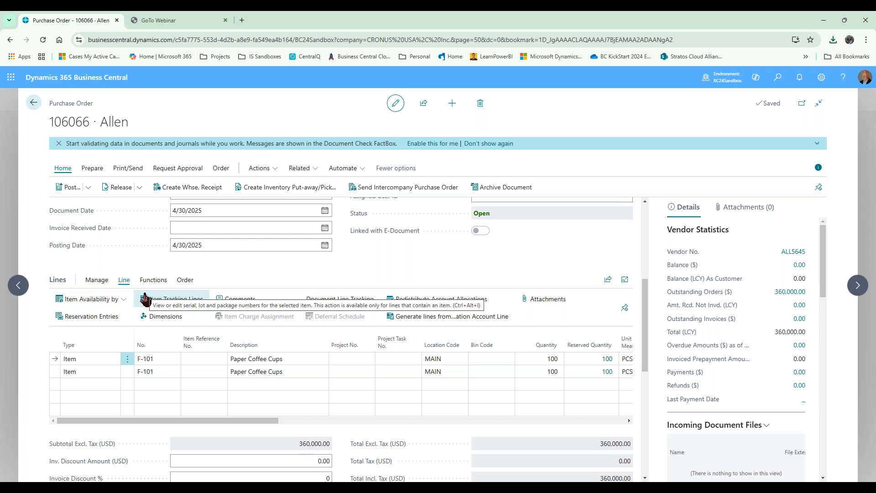
left_click(185, 281)
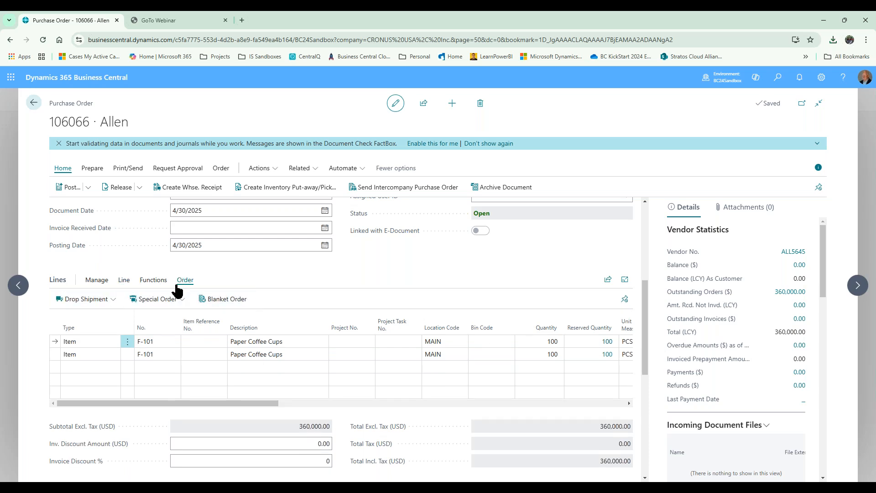
left_click(145, 282)
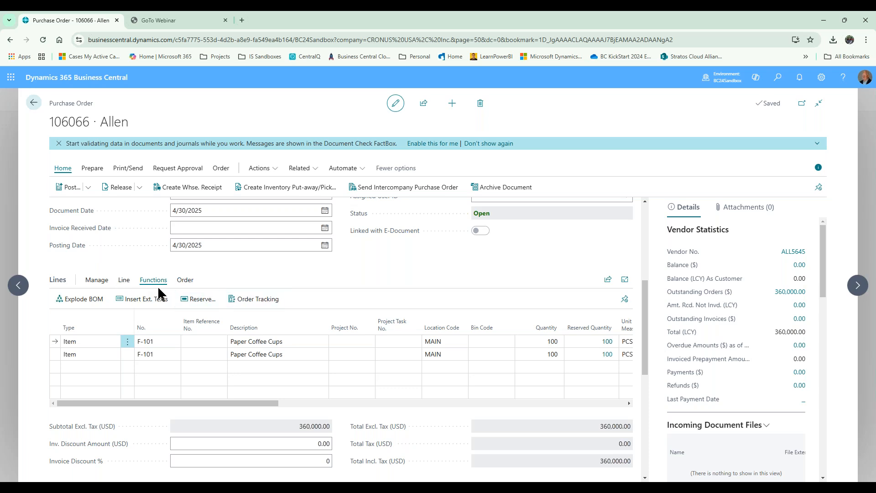
left_click(260, 301)
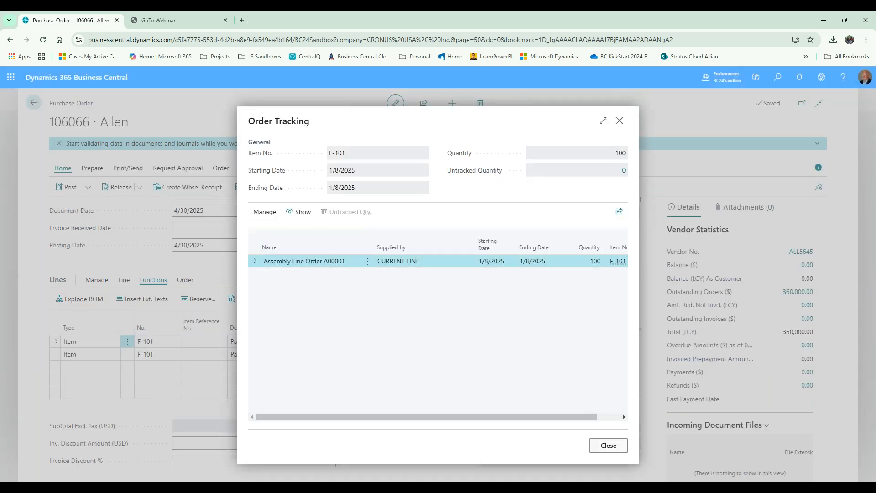
left_click(610, 447)
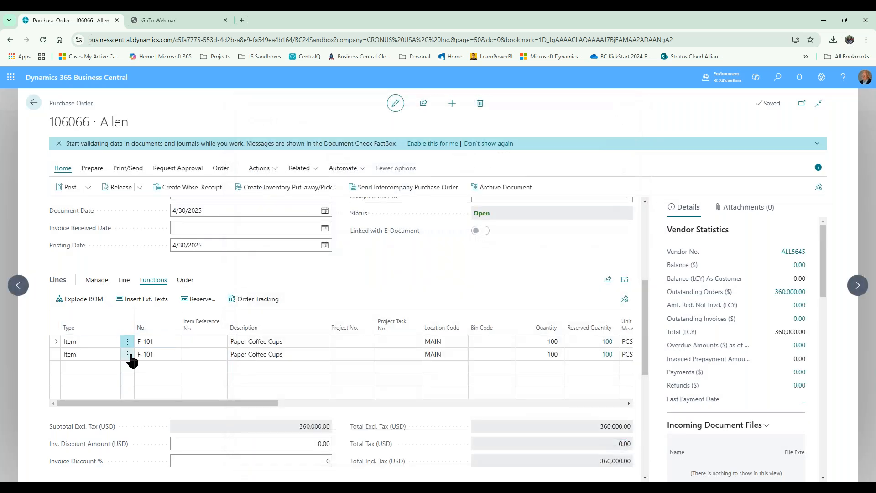
Step: Check the order tracking of the second Paper Coffee Cups line on the purchase order, and close the tracking window
left_click(128, 355)
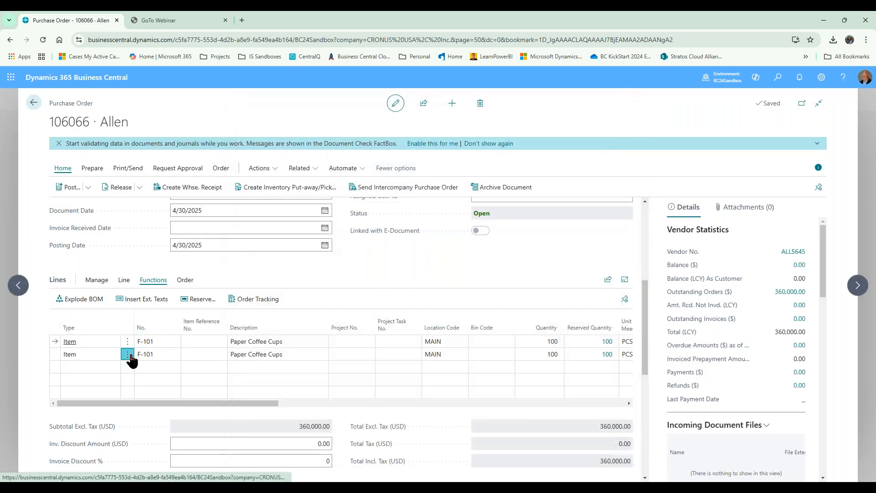
left_click(256, 297)
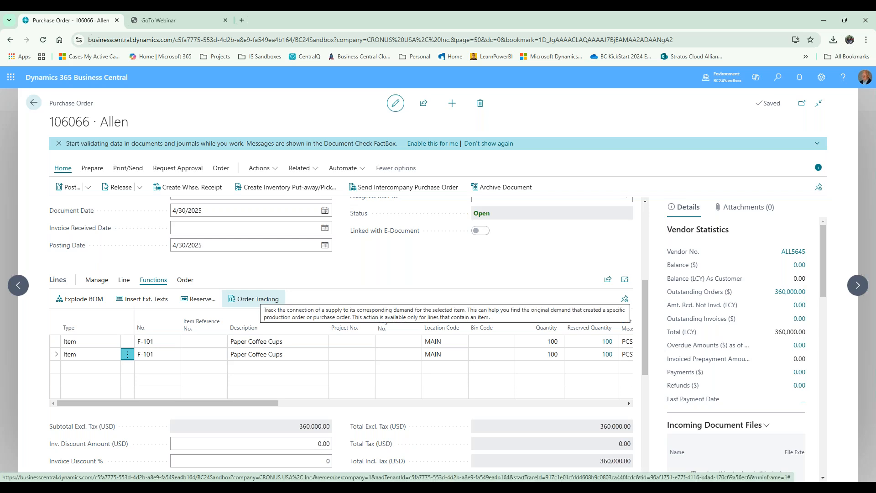
left_click(244, 301)
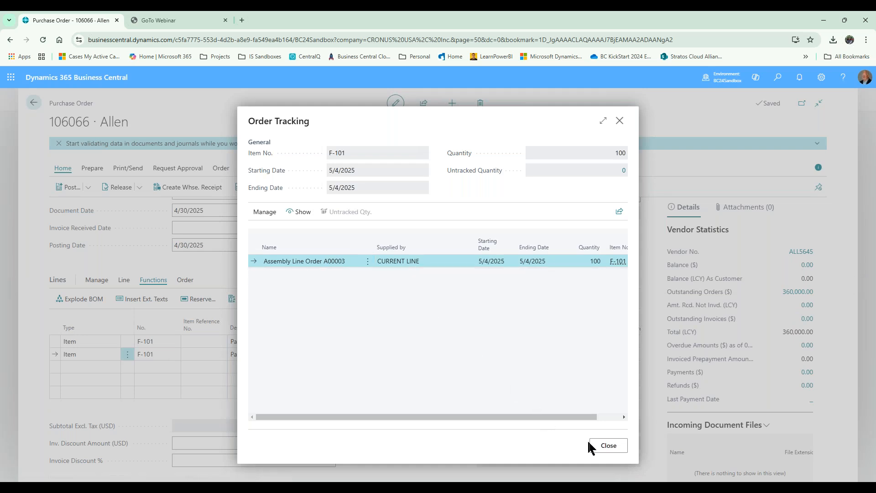
left_click(607, 446)
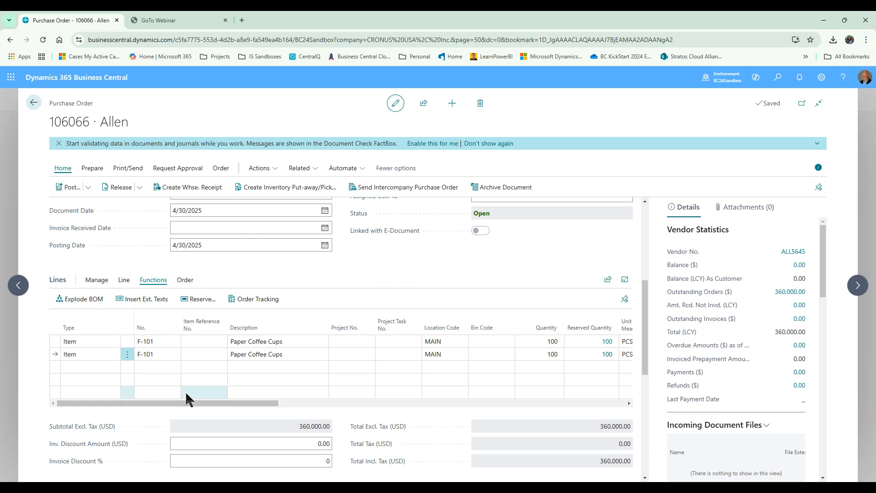
Step: Check the posted purchase receipt lines of the second Paper Coffee Cups line, and close the window
left_click(150, 355)
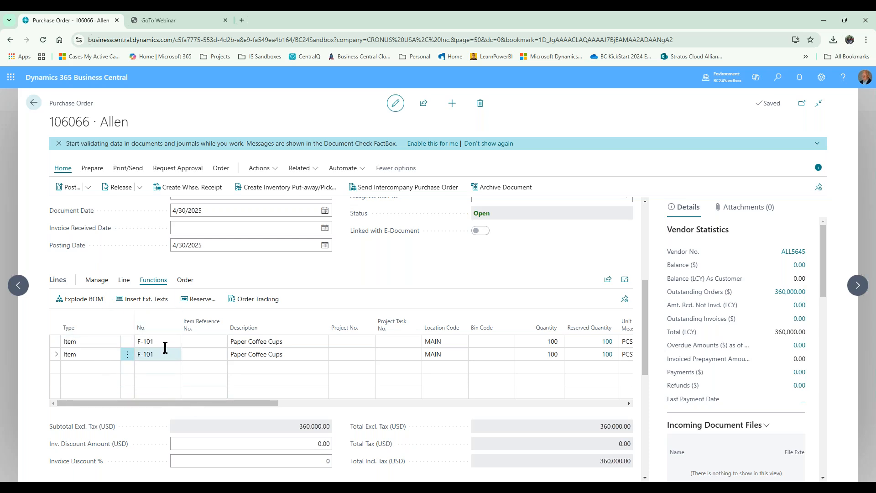
left_click_drag(251, 402, 502, 407)
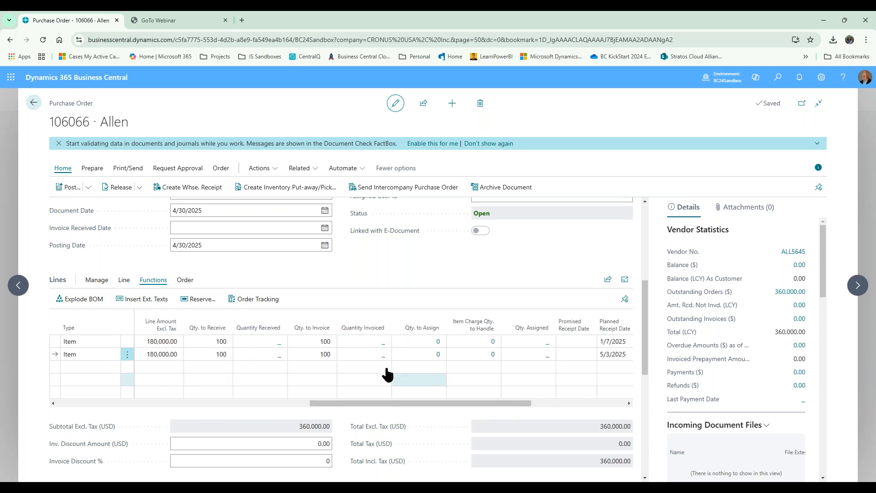
left_click(266, 356)
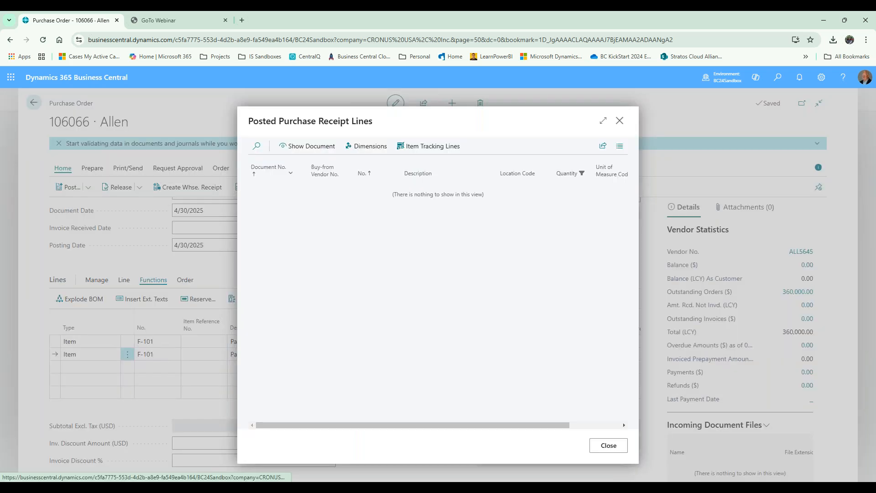
left_click(608, 446)
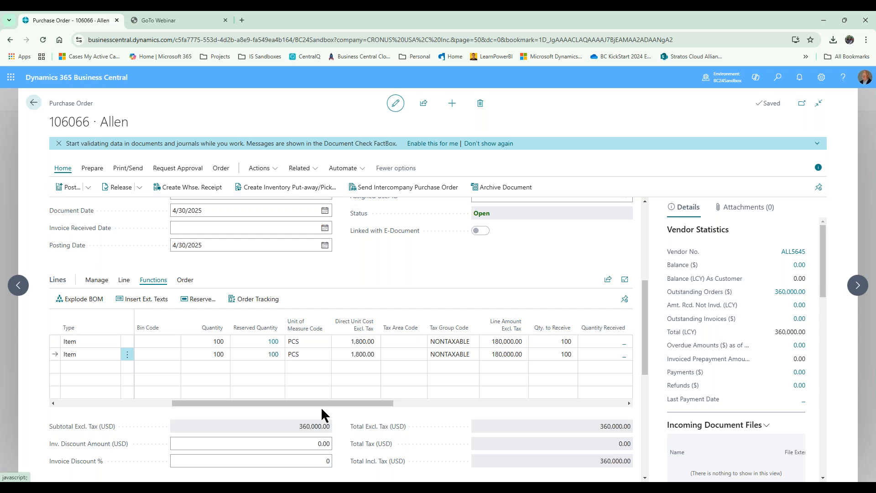
Step: Set the quantity to receive on the first Paper Coffee Cups line to 0
left_click(559, 340)
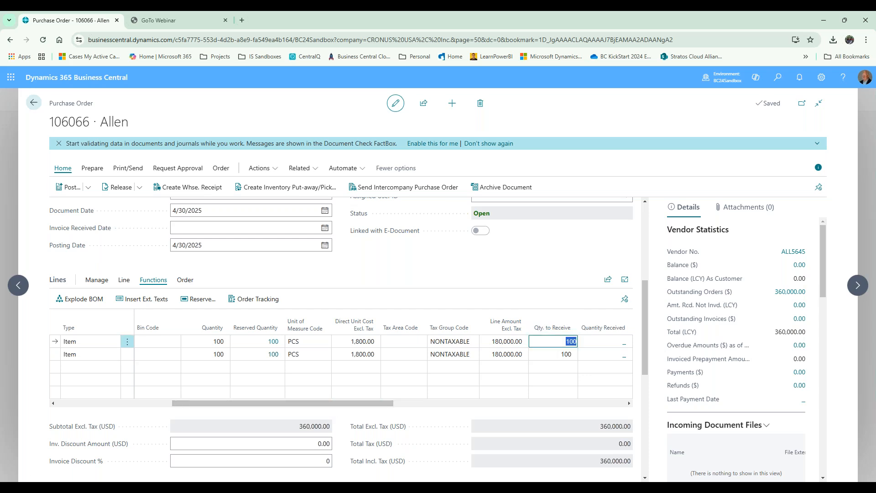
type("0")
key("Tab")
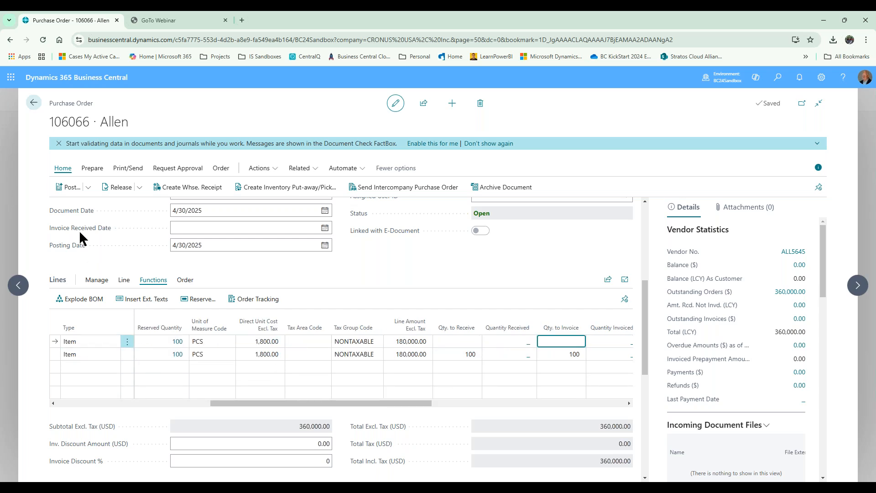
Step: Preview the posting of the purchase order, inspect its G/L entries, and return to the order
left_click(87, 187)
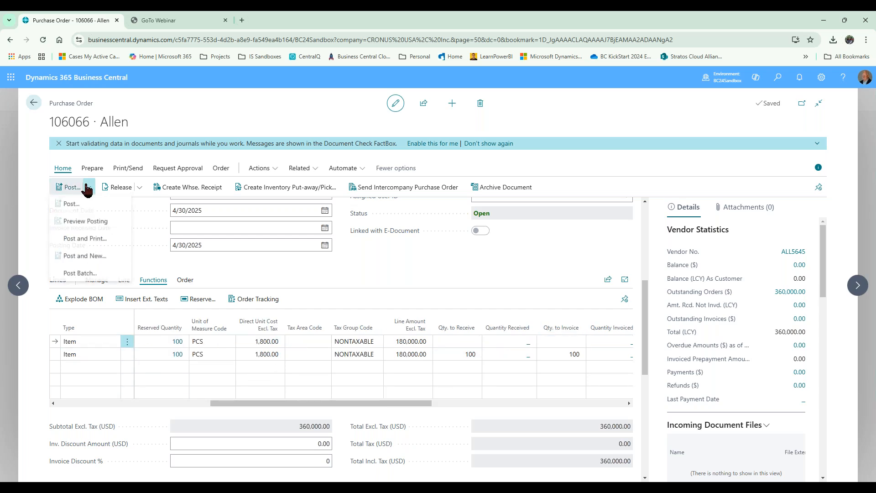
left_click(76, 223)
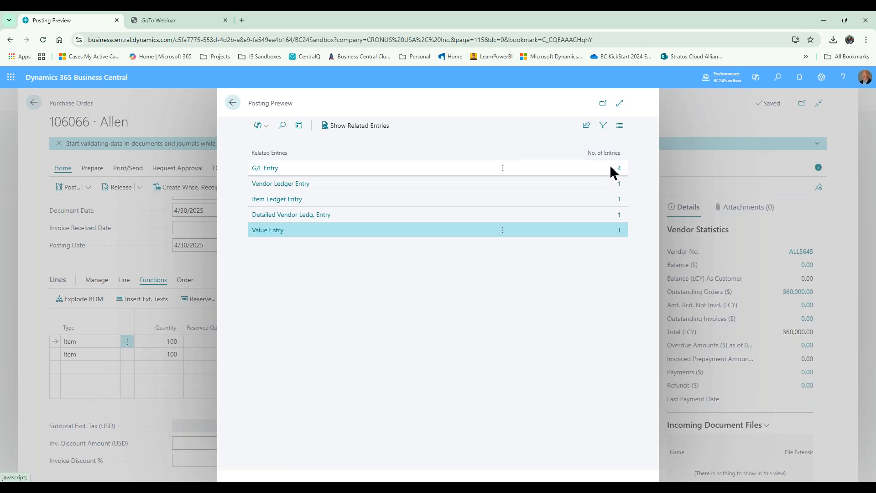
left_click(620, 169)
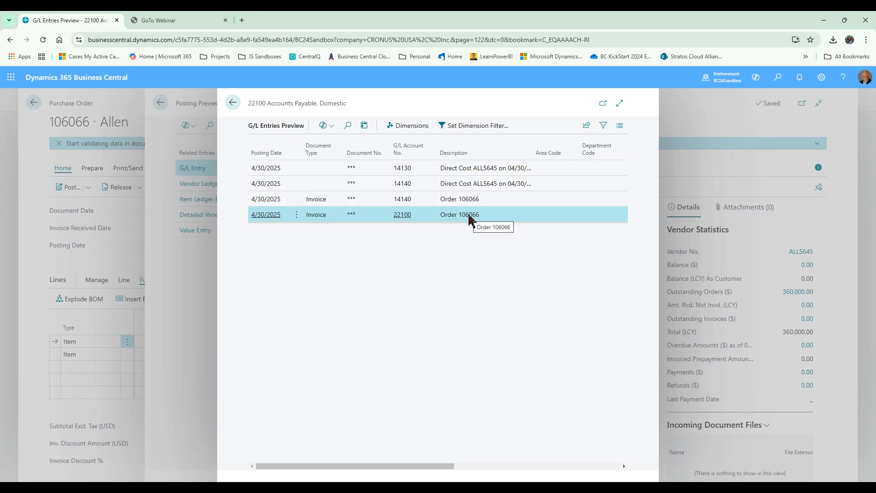
left_click(233, 103)
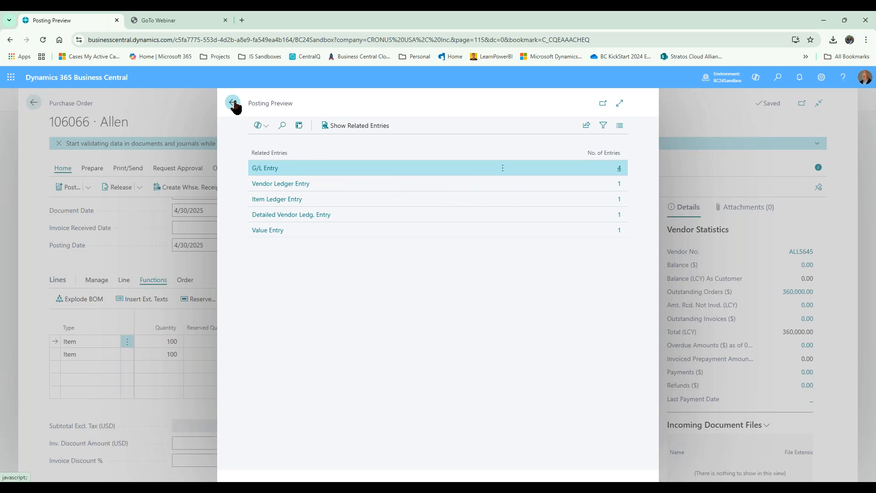
left_click(234, 104)
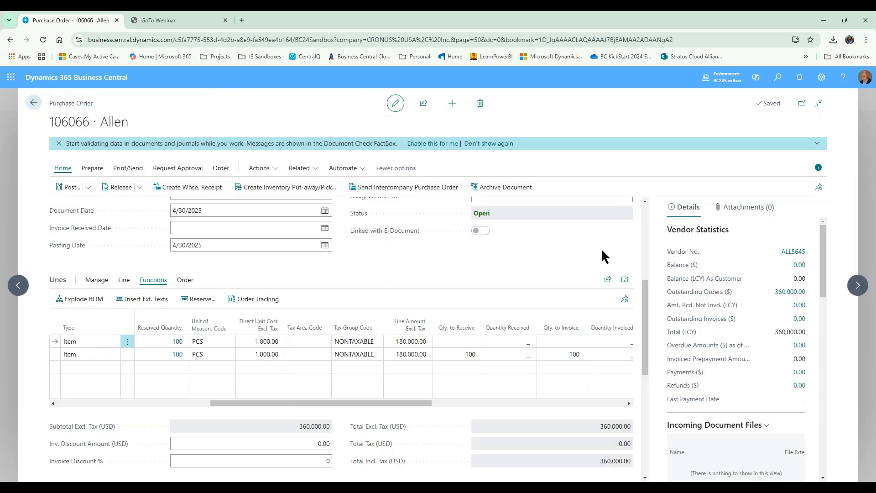
Step: Post the purchase order using the Receive option
scroll(544, 237, "up", 2)
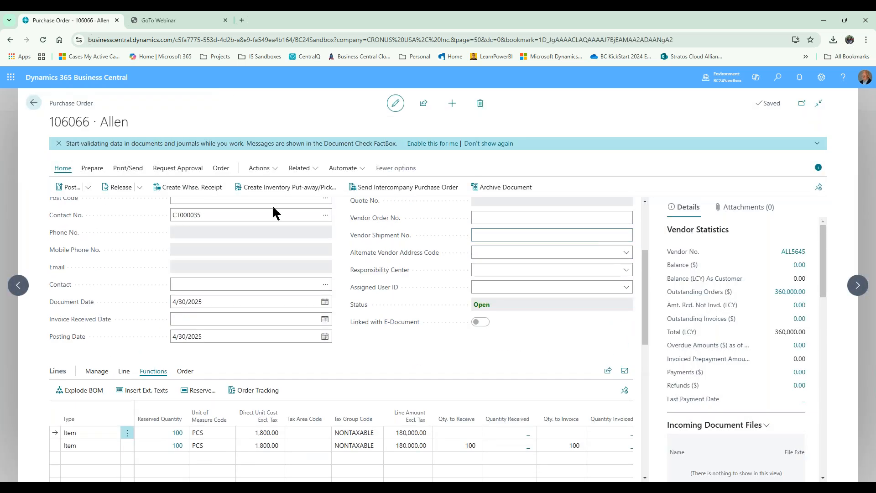
left_click(68, 187)
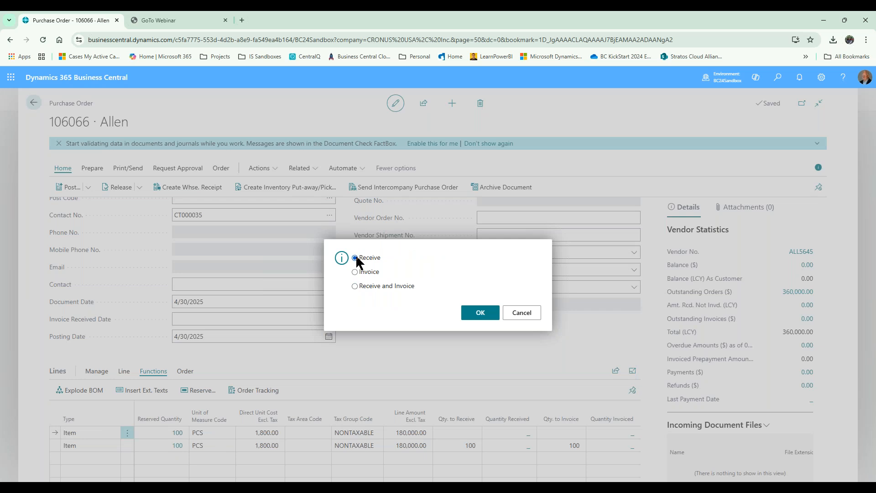
left_click(484, 315)
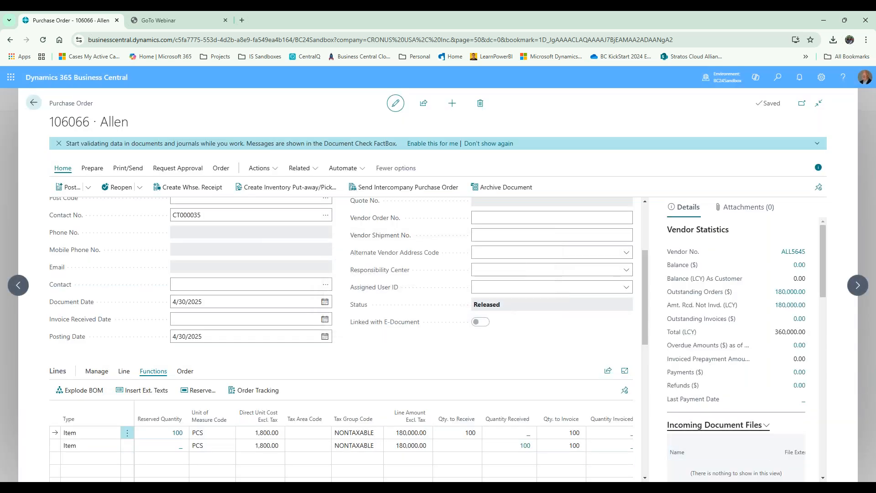
Step: Leave the purchase order, reopen it from the list to check its reserved quantities, and return to the list
left_click(33, 103)
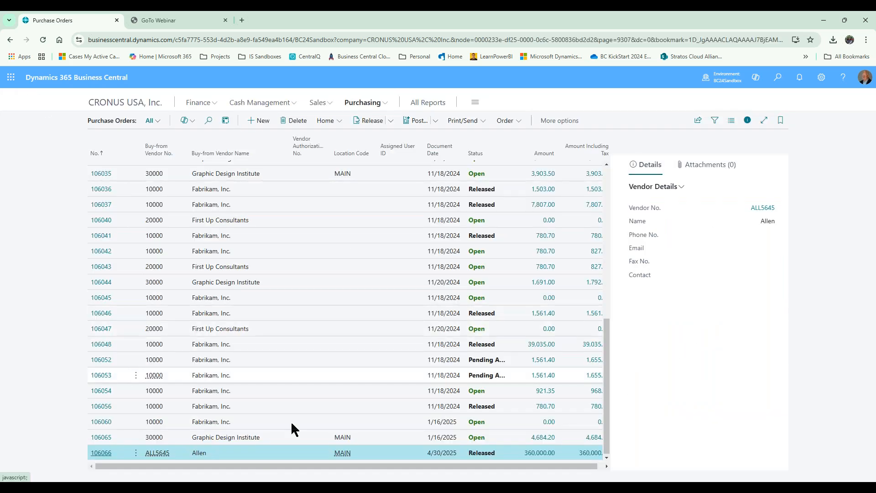
left_click(101, 453)
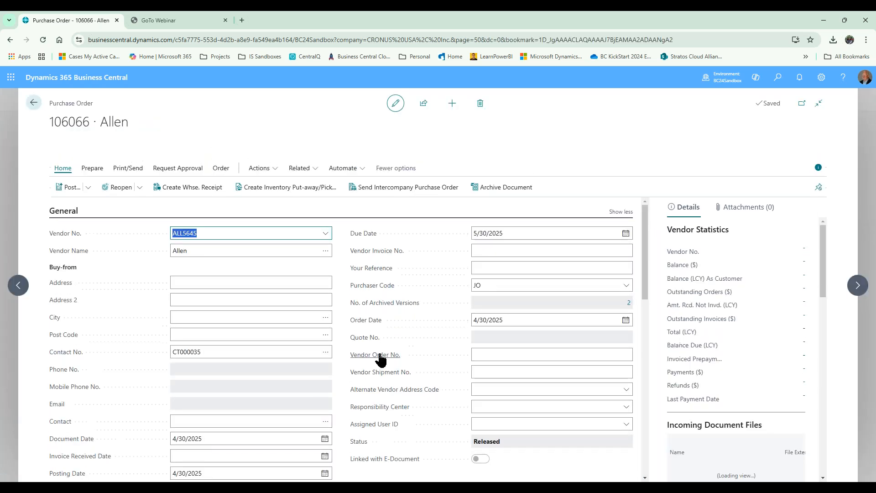
scroll(382, 360, "down", 4)
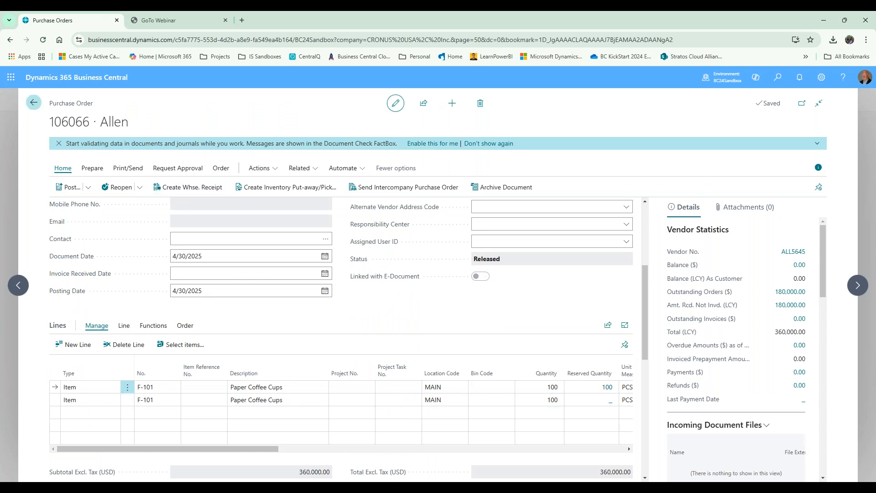
left_click(33, 102)
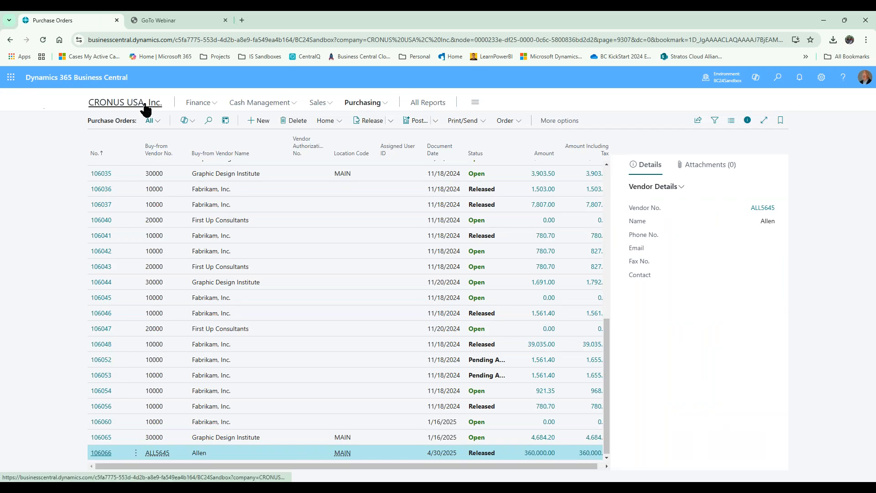
Step: Open the School of Fine Art sales order dated 4/30/2025 from the sales orders list and find its Kit line
left_click(319, 103)
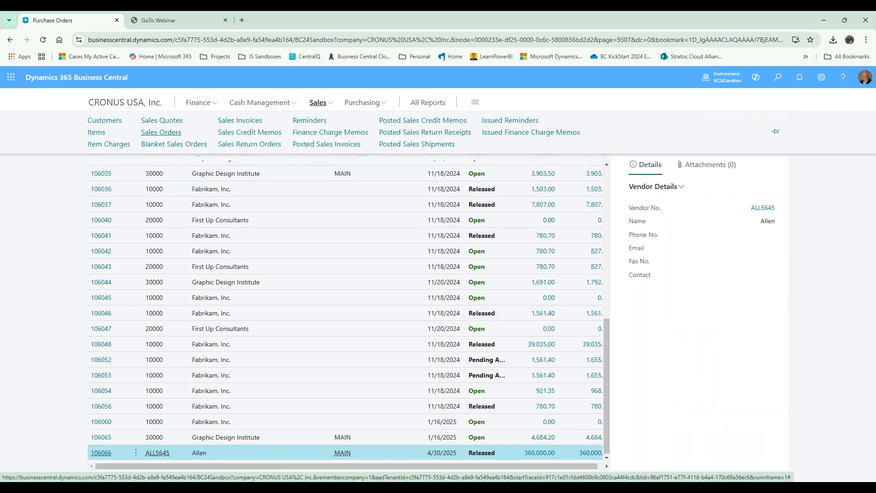
left_click(162, 132)
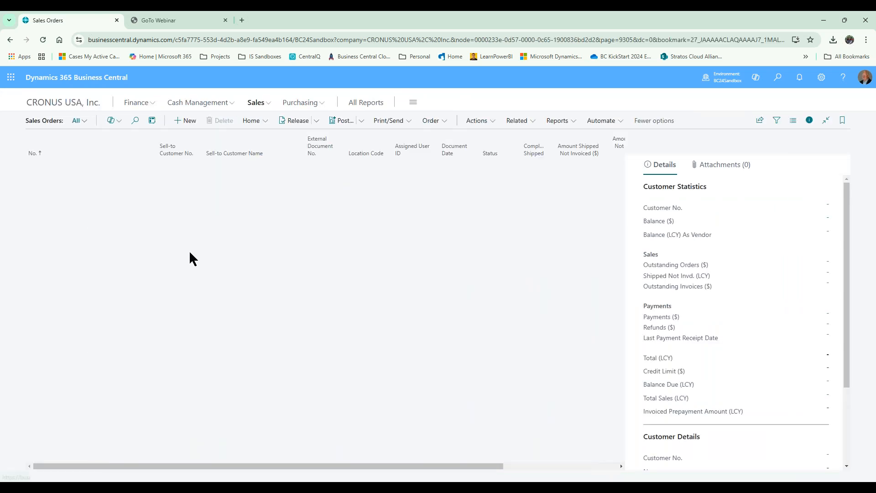
scroll(189, 251, "down", 10)
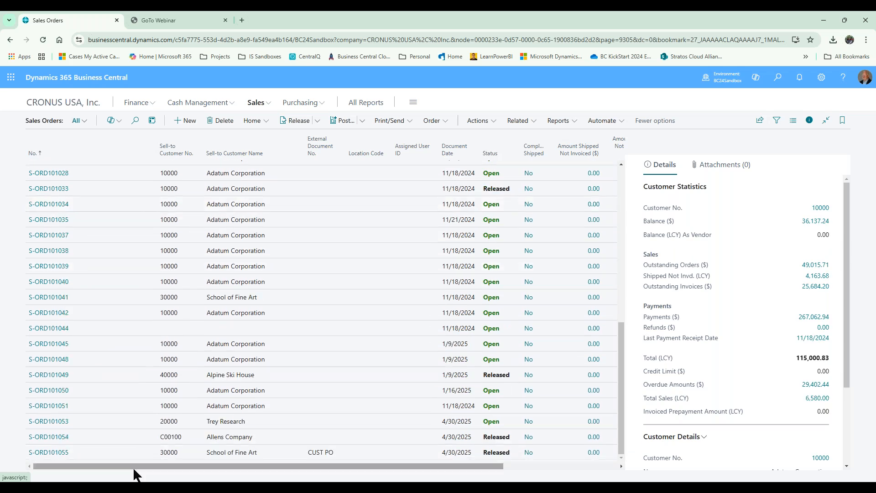
left_click(41, 453)
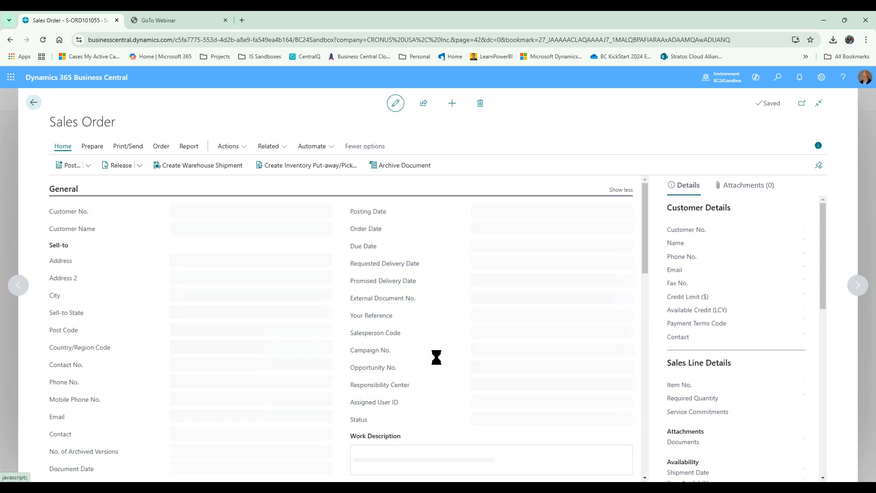
scroll(437, 356, "down", 10)
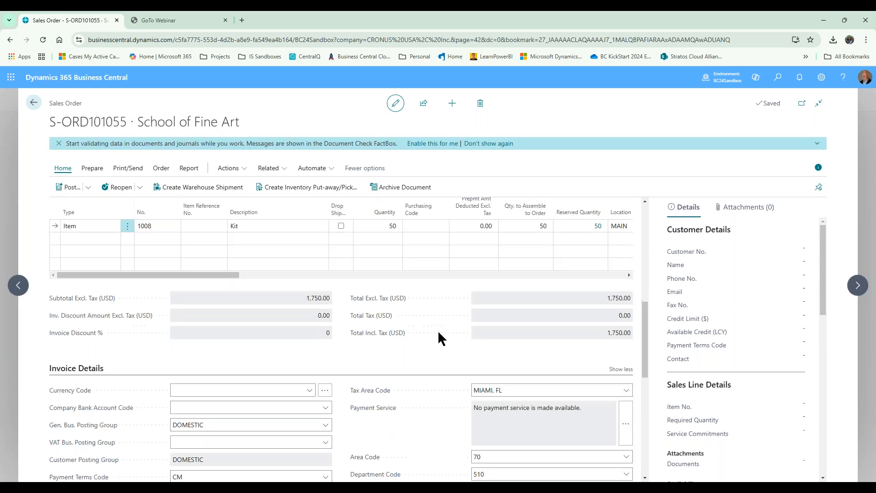
scroll(442, 323, "up", 2)
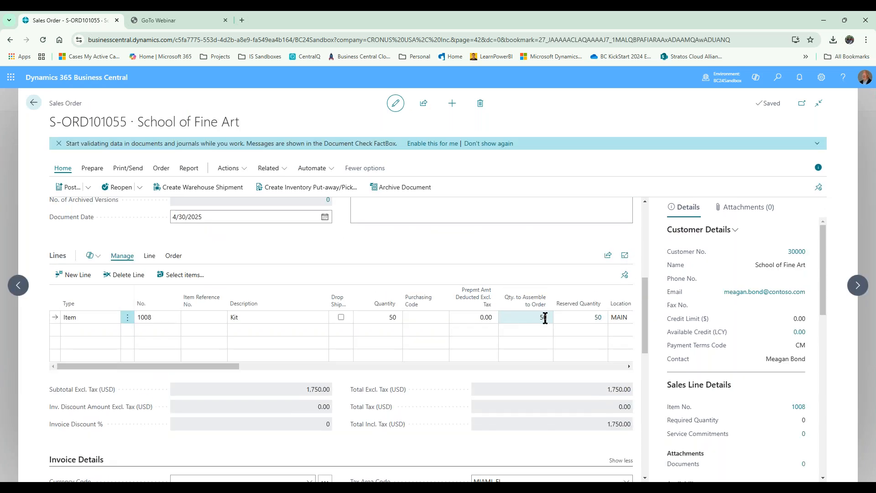
Step: Review the assemble-to-order lines of the Kit line, close them, and leave the sales order
left_click(549, 318)
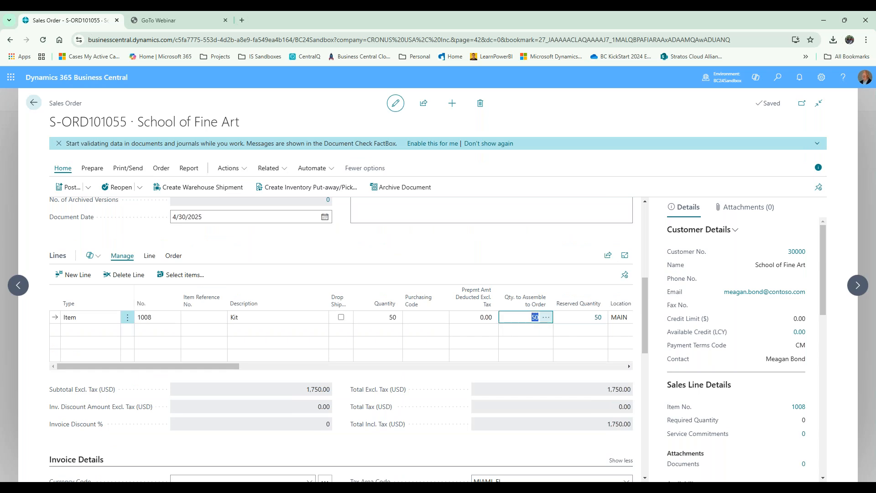
left_click(546, 317)
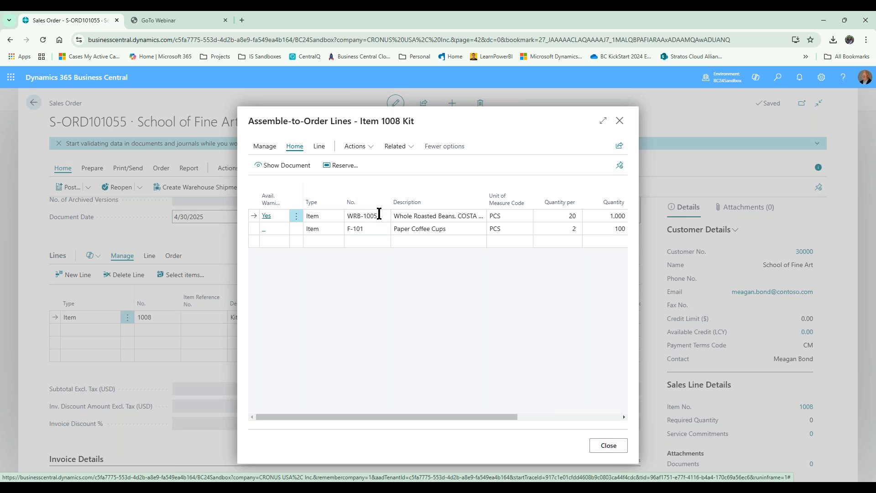
left_click(608, 445)
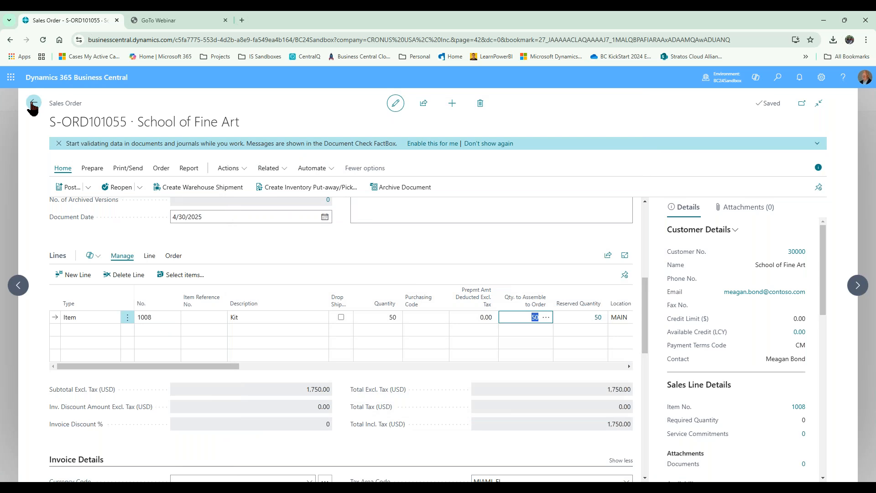
left_click(32, 103)
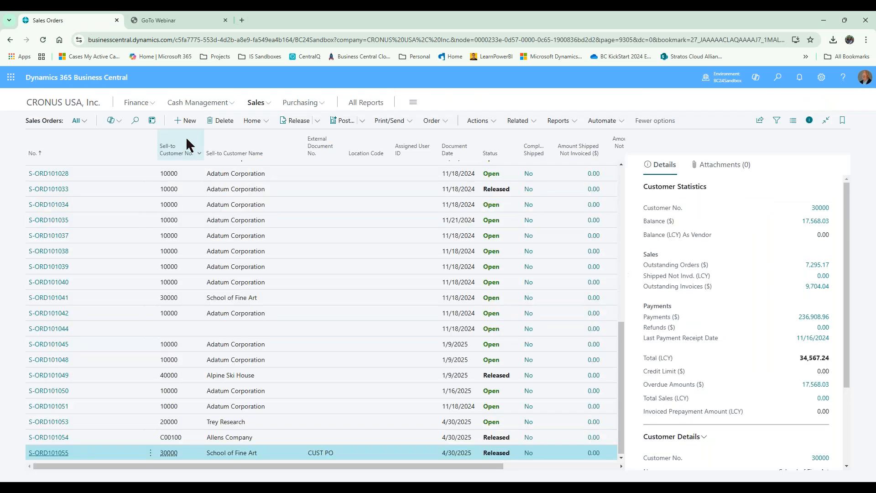
Step: Sort the items list by number in descending order, check the Whole Roasted Beans stock, and return to the sales orders
left_click(250, 104)
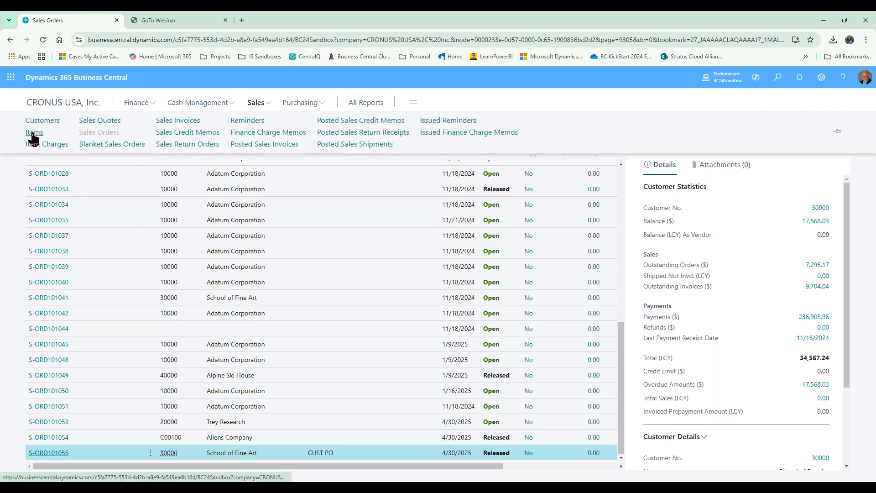
left_click(34, 133)
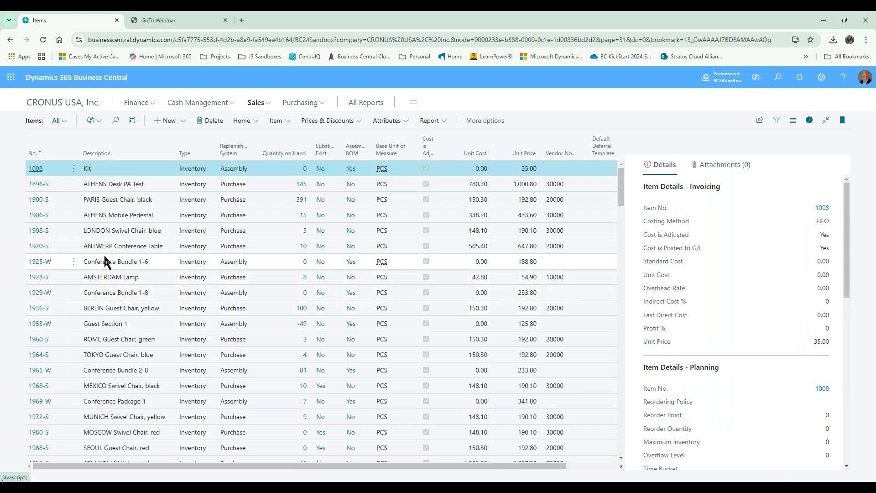
left_click(57, 150)
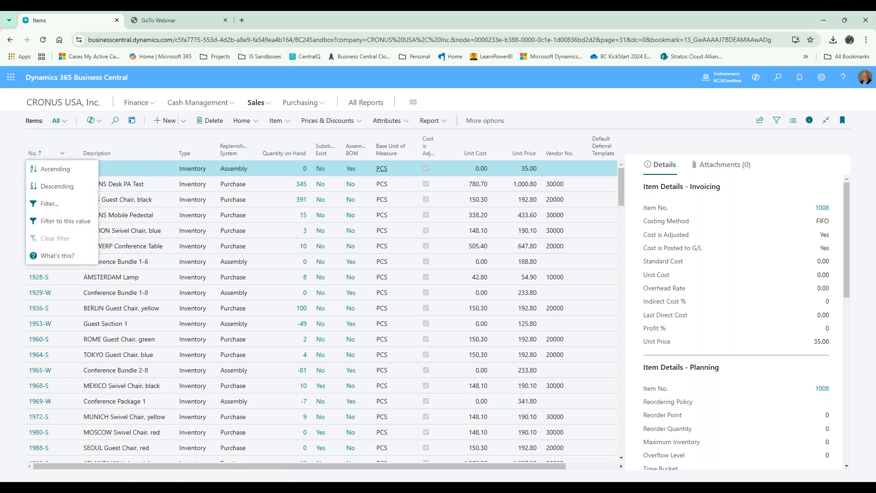
left_click(55, 186)
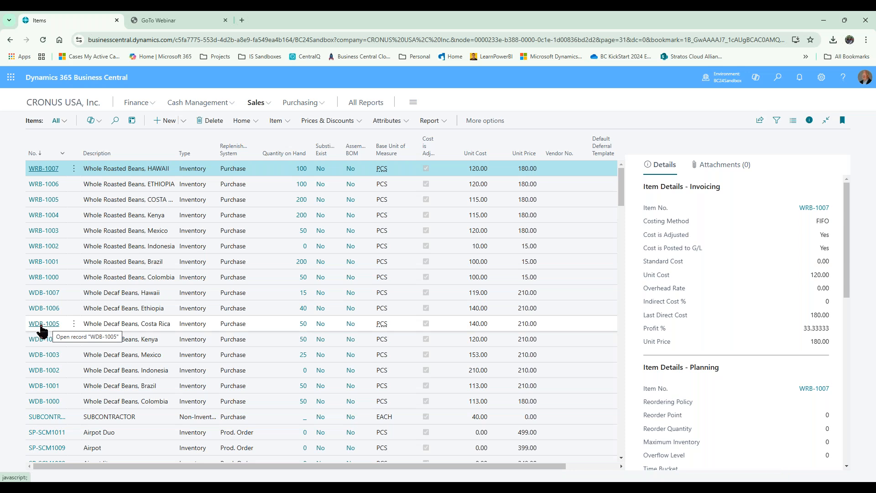
left_click(9, 42)
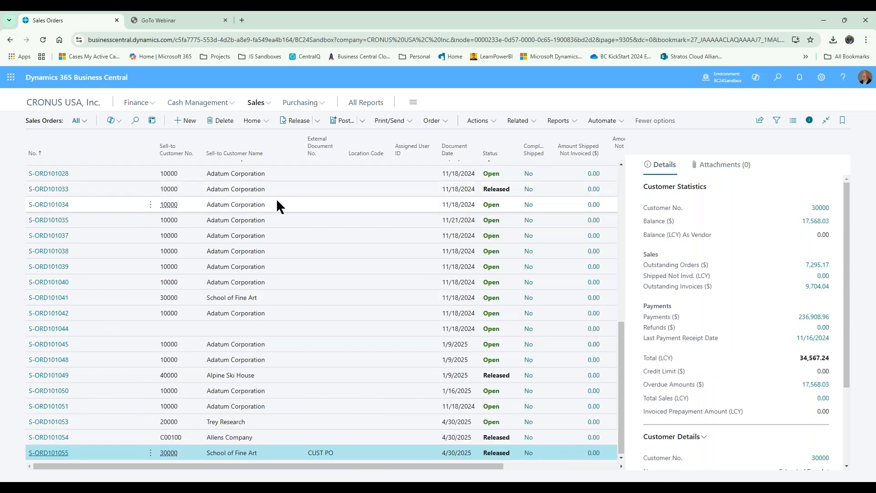
Step: Reopen the School of Fine Art sales order dated 4/30/2025, review the Kit line's assemble-to-order components, and return to the order list
left_click(55, 453)
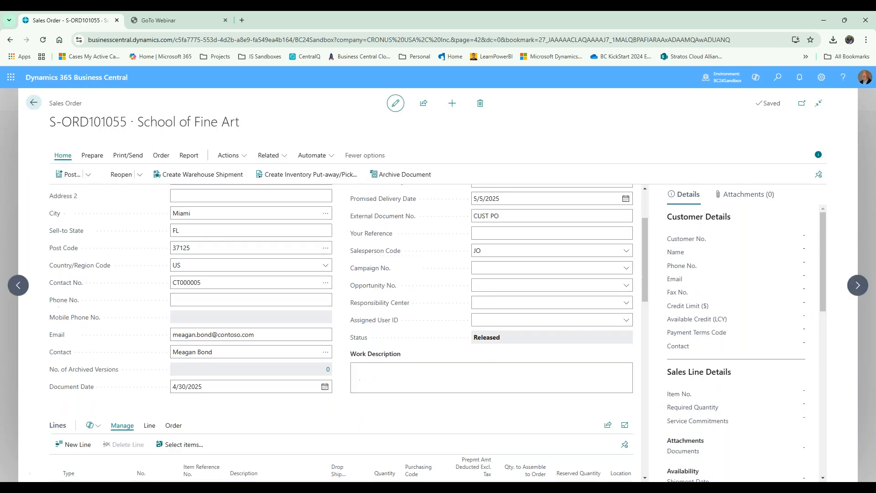
scroll(451, 283, "down", 10)
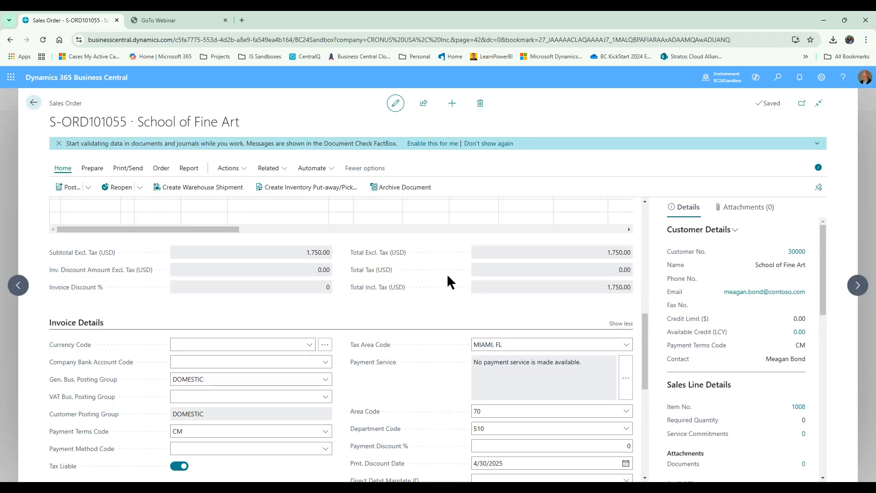
scroll(413, 248, "up", 3)
left_click(445, 315)
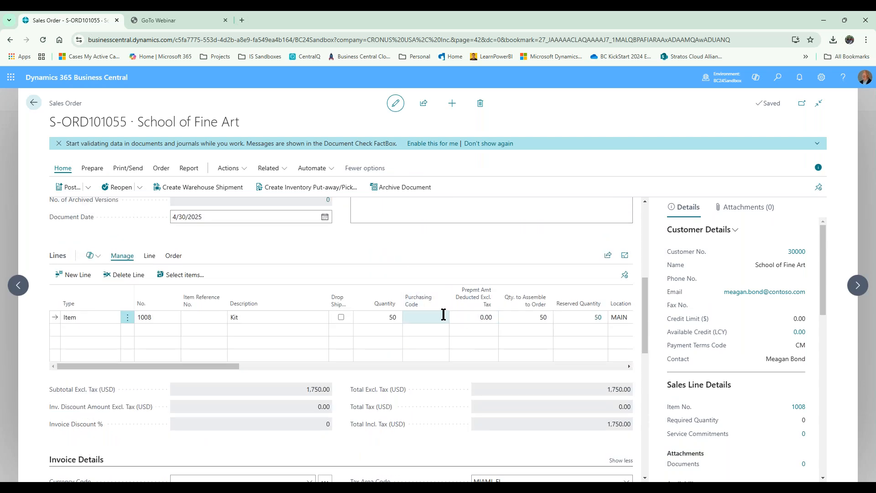
left_click(536, 317)
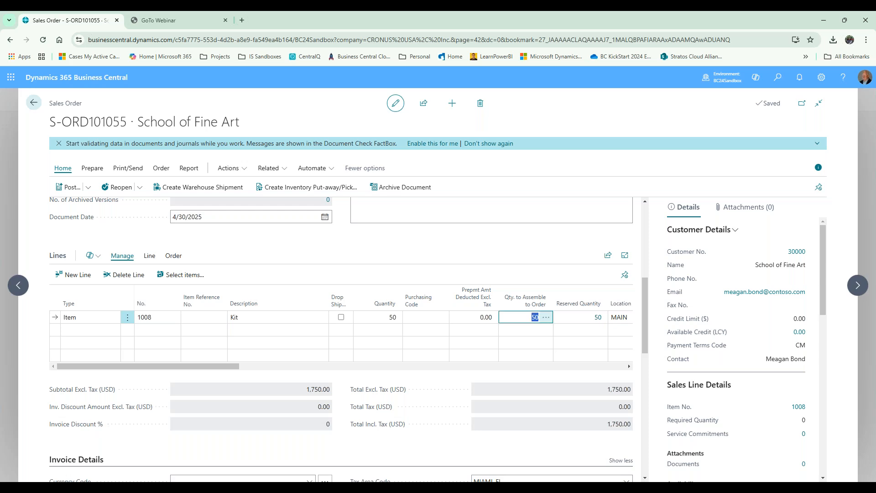
left_click(546, 317)
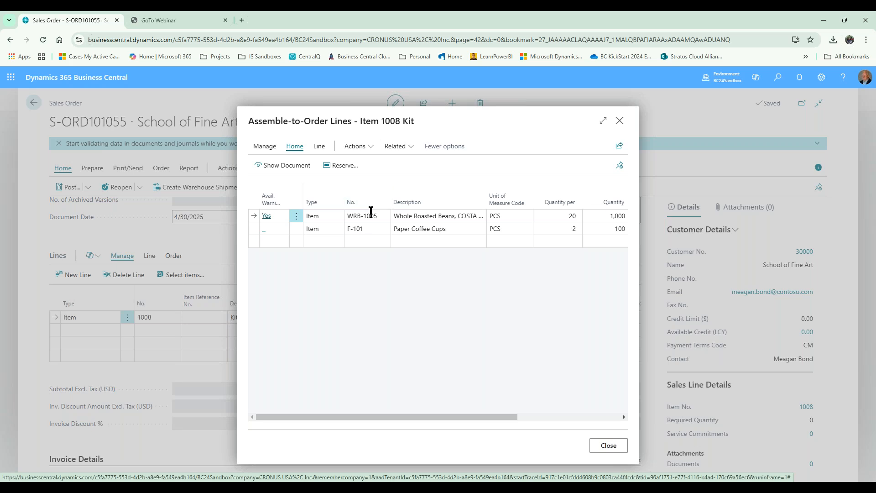
left_click(609, 446)
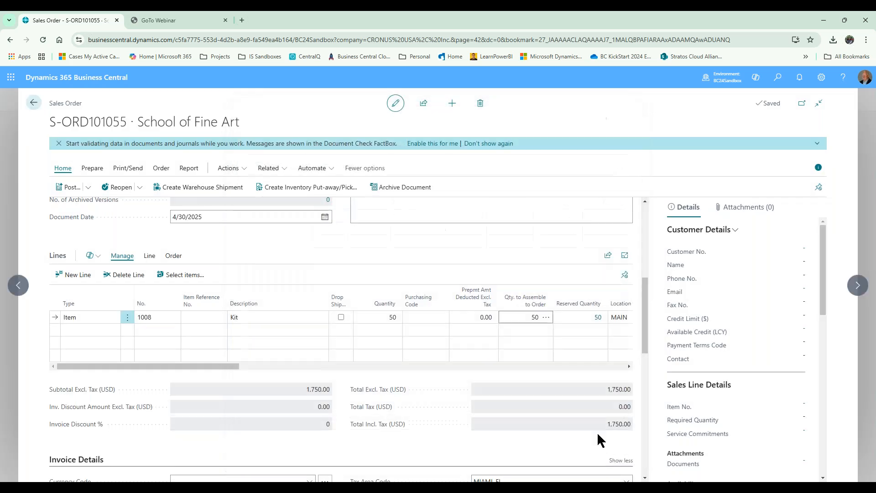
left_click_drag(225, 364, 132, 366)
left_click(33, 104)
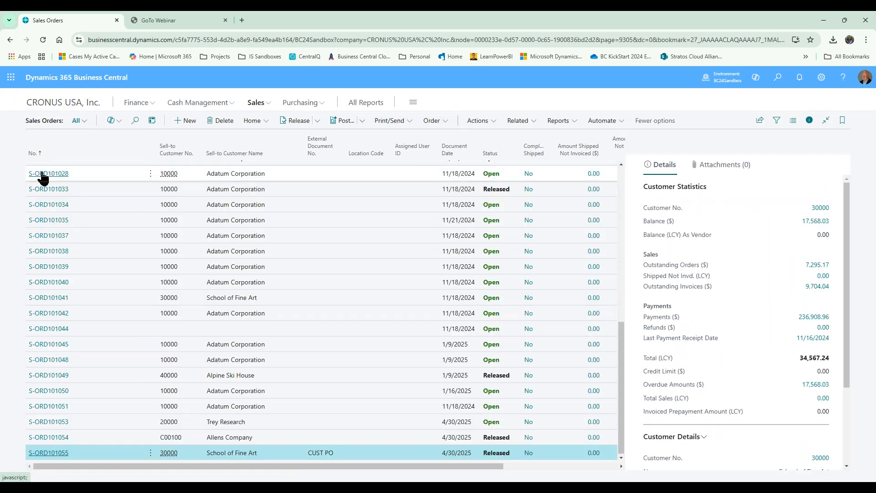
Step: Sort the items list by number in descending order and open the card of WRB-1005, Whole Roasted Beans, COSTA RICA
left_click(54, 105)
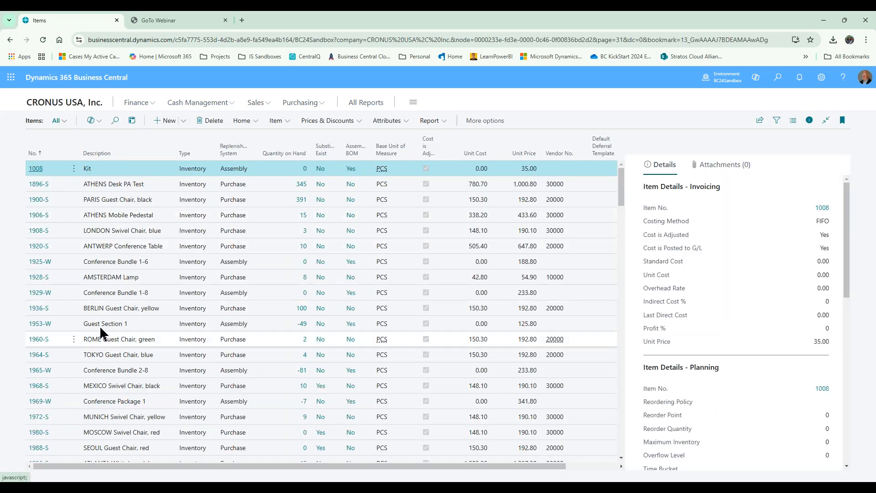
left_click(51, 149)
left_click(54, 186)
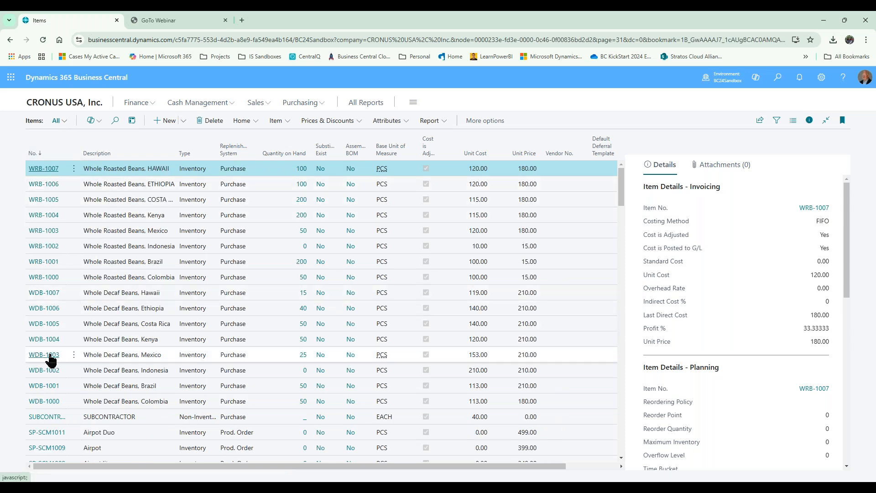
left_click(43, 200)
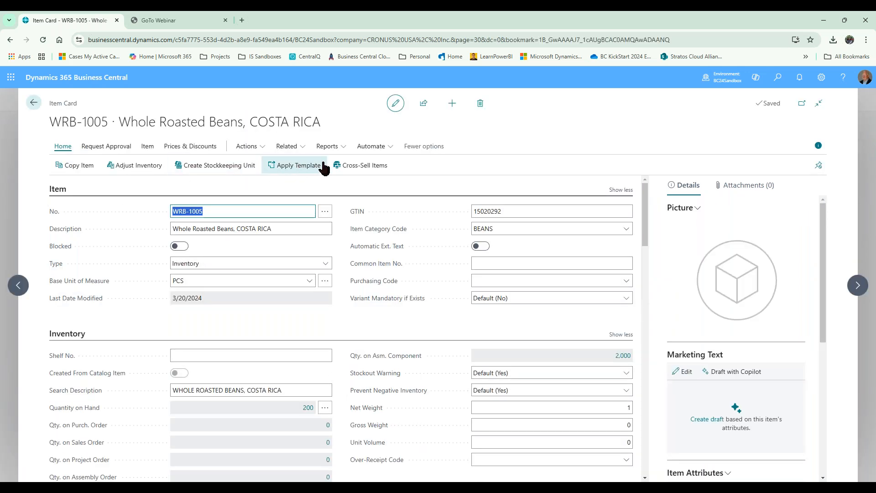
Step: Check the availability of WRB-1005 by location, including the projected available balance, and return to the item card
left_click(146, 147)
left_click(327, 184)
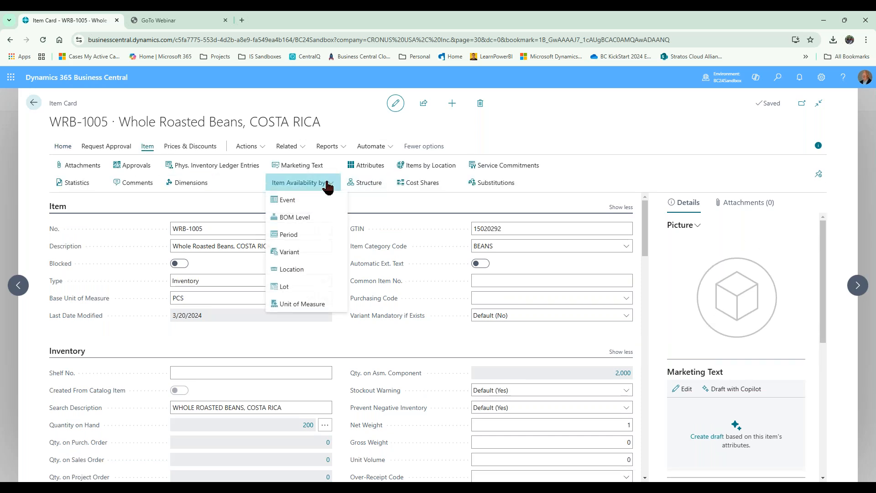
left_click(299, 269)
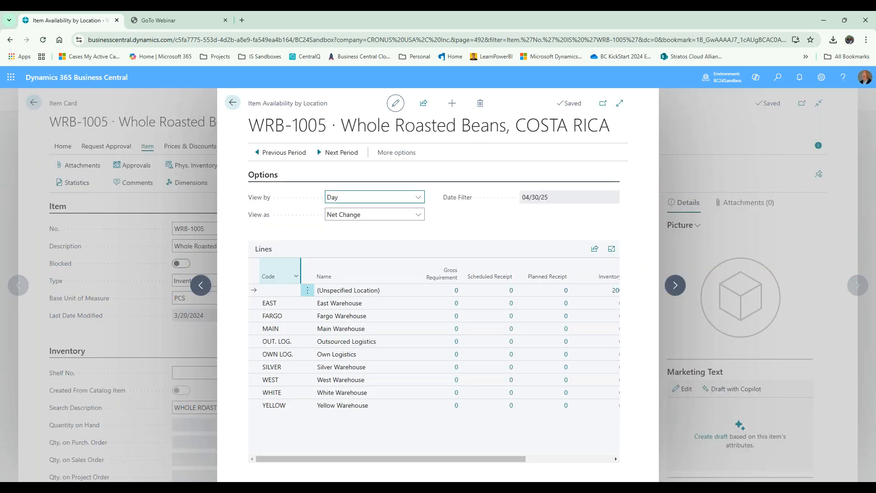
left_click_drag(497, 459, 570, 458)
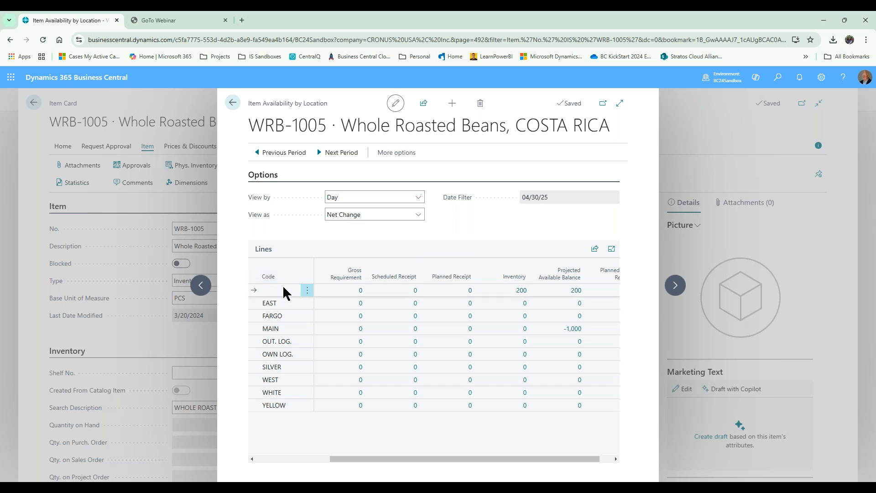
left_click_drag(483, 459, 292, 459)
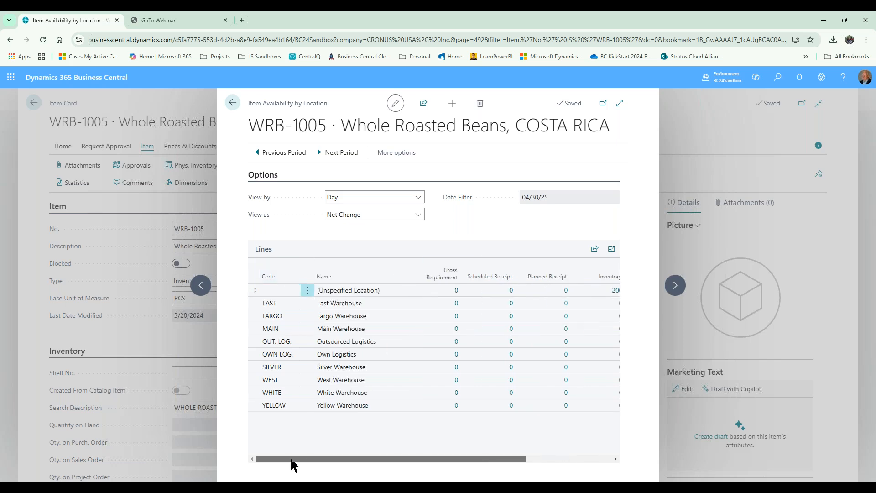
left_click_drag(346, 458, 419, 458)
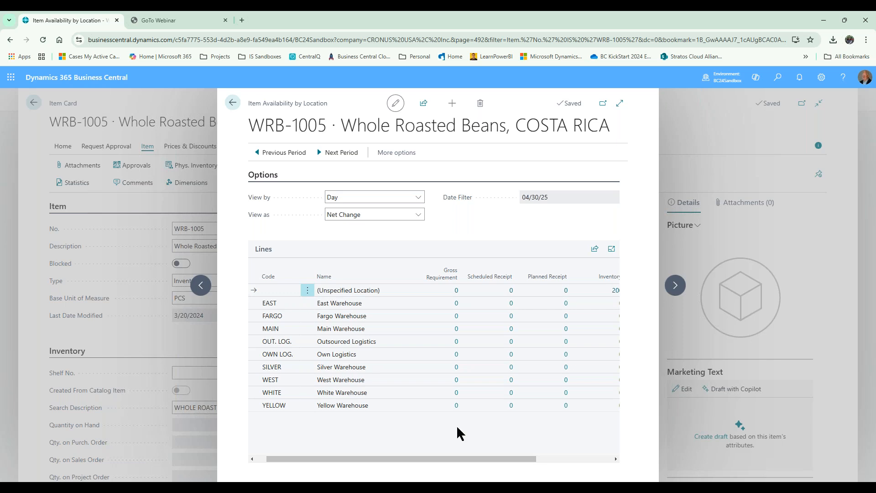
left_click(232, 103)
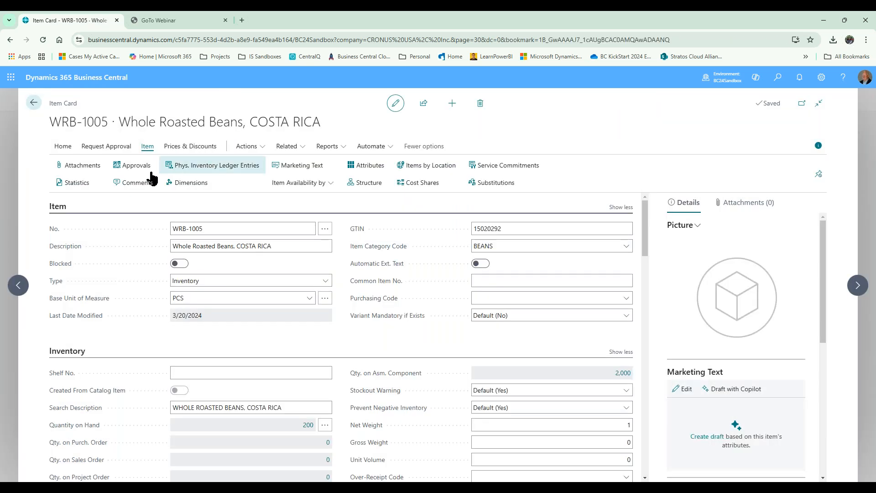
Step: Try to adjust the WRB-1005 inventory to 0 at the unspecified location and 200 at the Main Warehouse
left_click(54, 148)
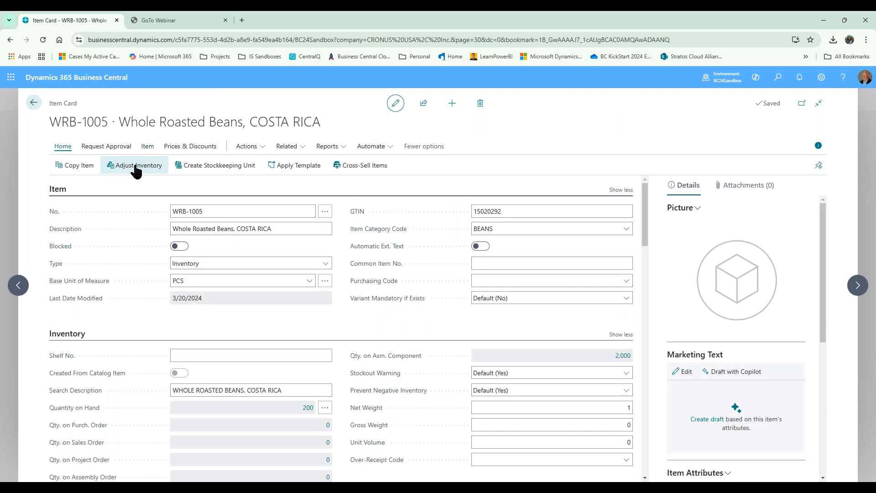
left_click(136, 168)
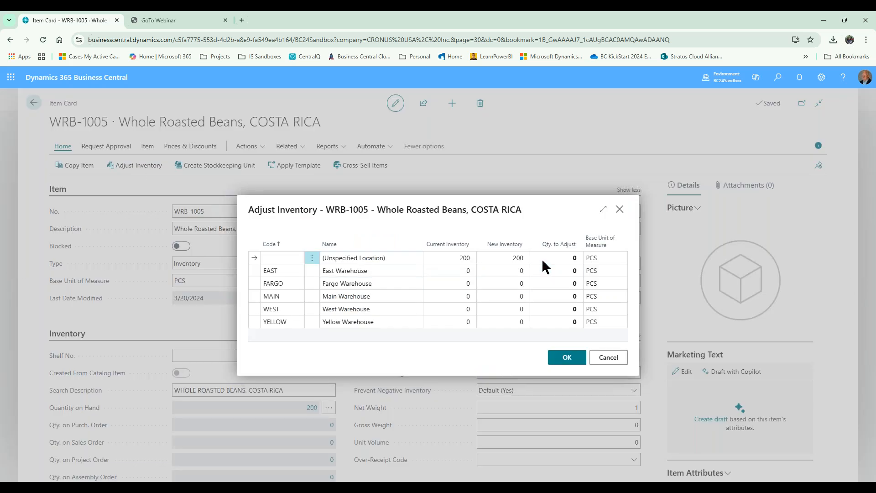
left_click(515, 254)
type("0")
left_click(504, 271)
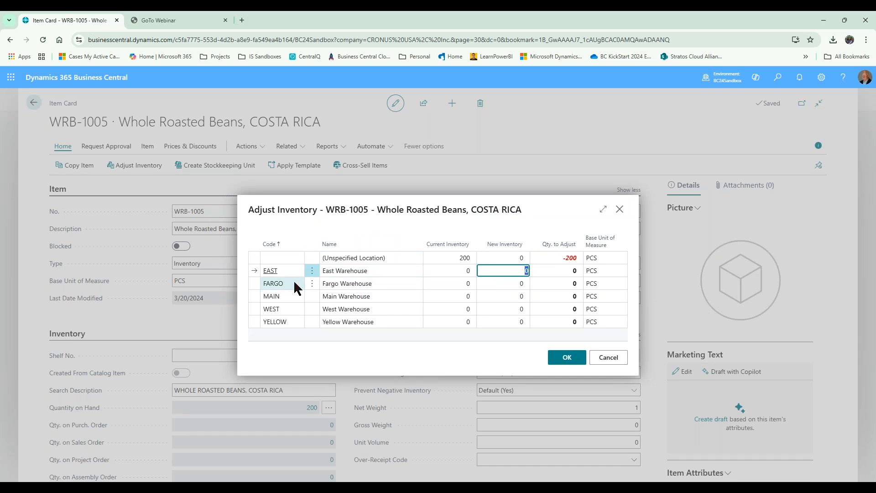
left_click(516, 297)
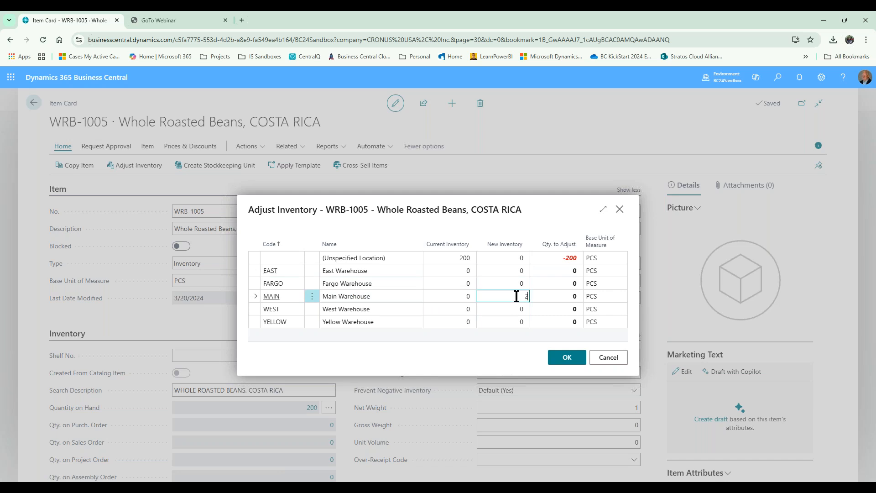
key("Return")
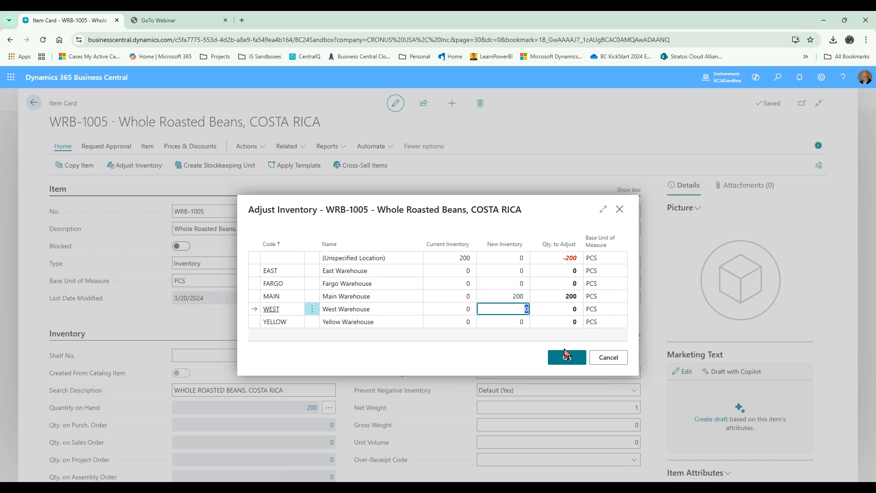
left_click(573, 359)
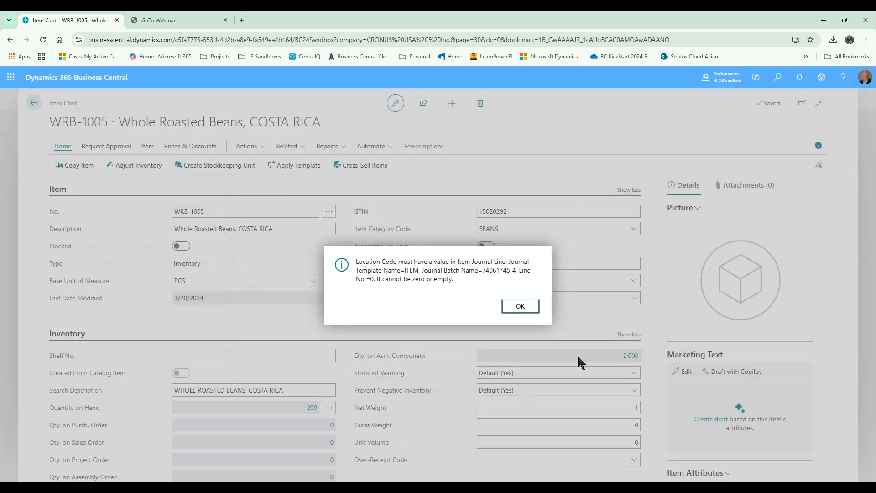
left_click(521, 307)
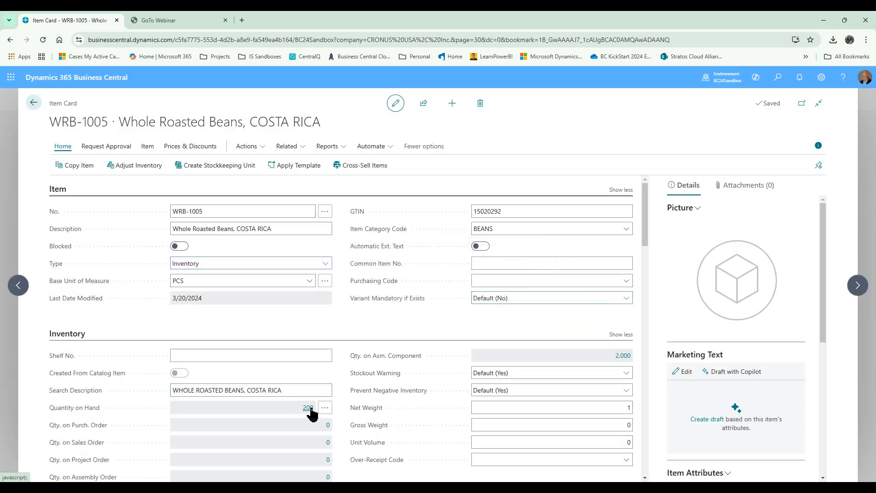
Step: Retry the WRB-1005 inventory adjustment with 0 for the unspecified location and 200 for MAIN
left_click(136, 165)
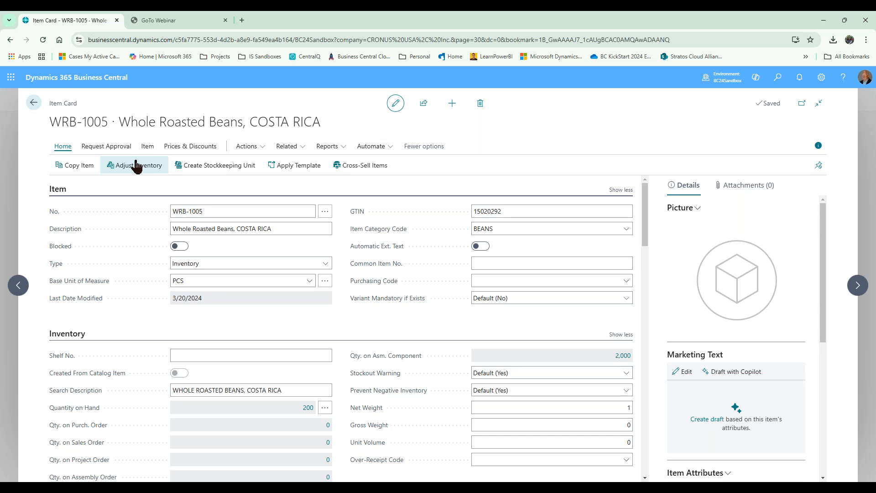
left_click(507, 255)
type("0")
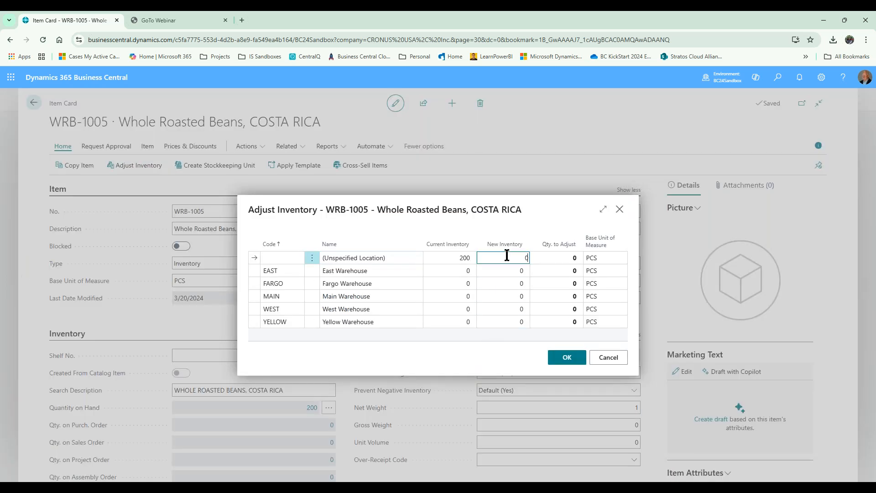
key("Return")
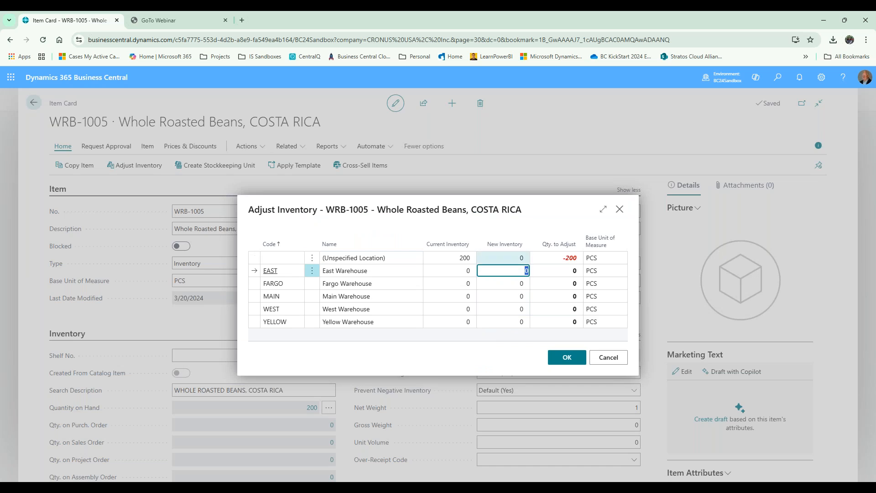
left_click(511, 296)
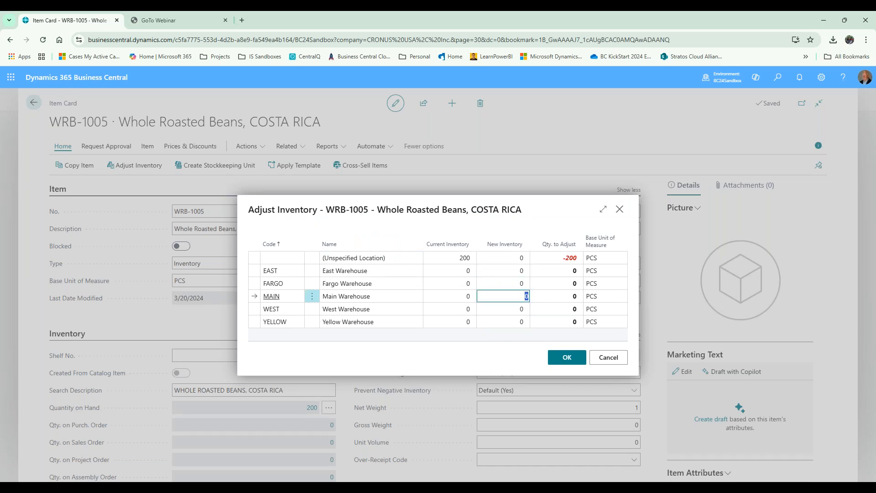
type("200")
key("Return")
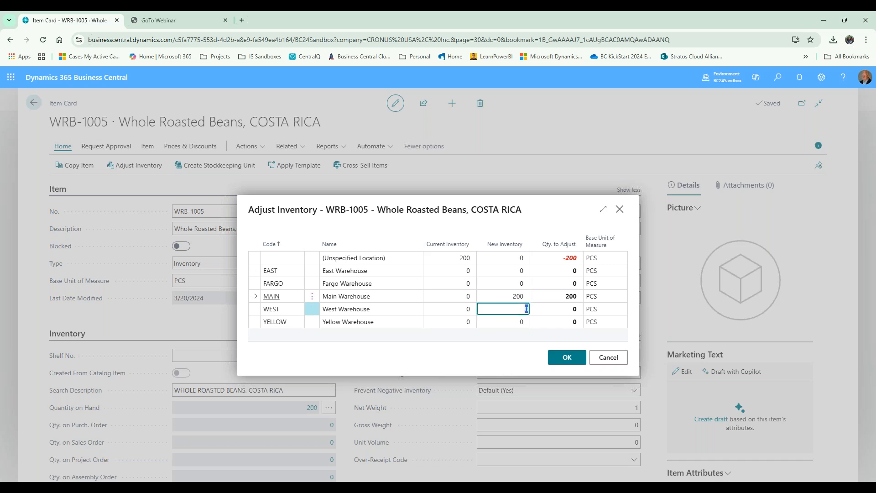
left_click(565, 357)
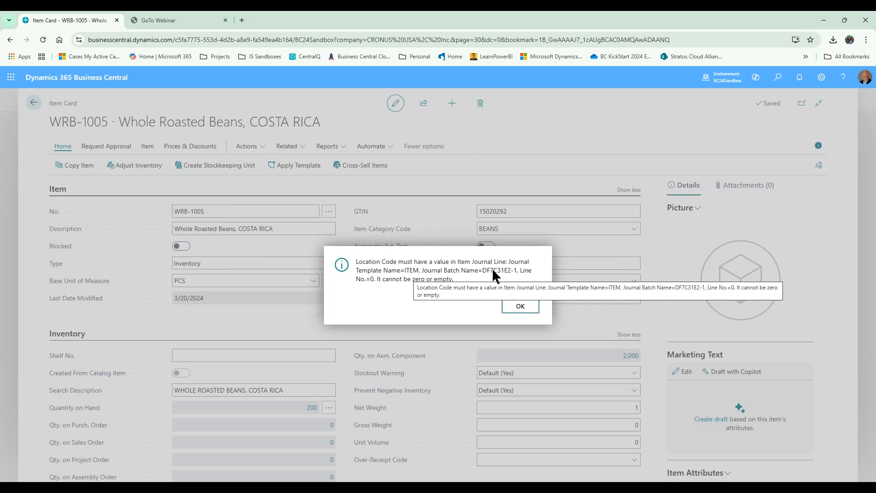
left_click(521, 307)
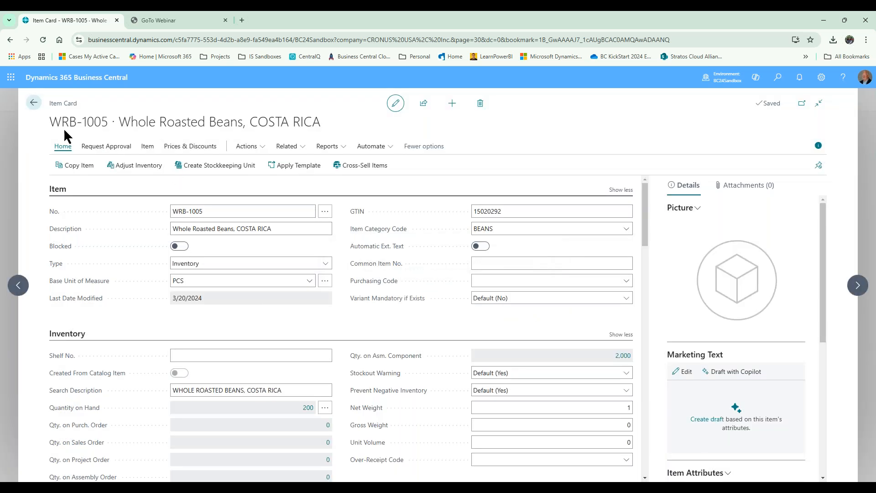
Step: Leave the item card, search for "item reclass", and open the Item Reclassification Journals
left_click(34, 102)
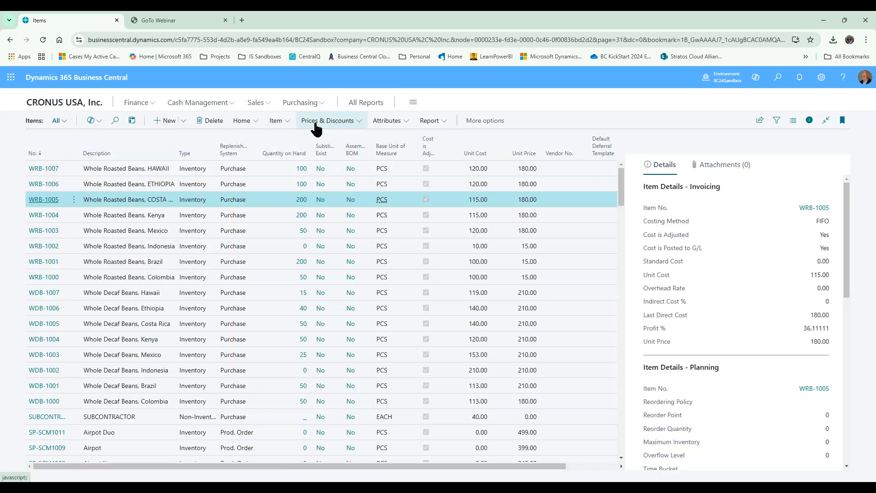
left_click(280, 122)
left_click(777, 78)
type("item reclass")
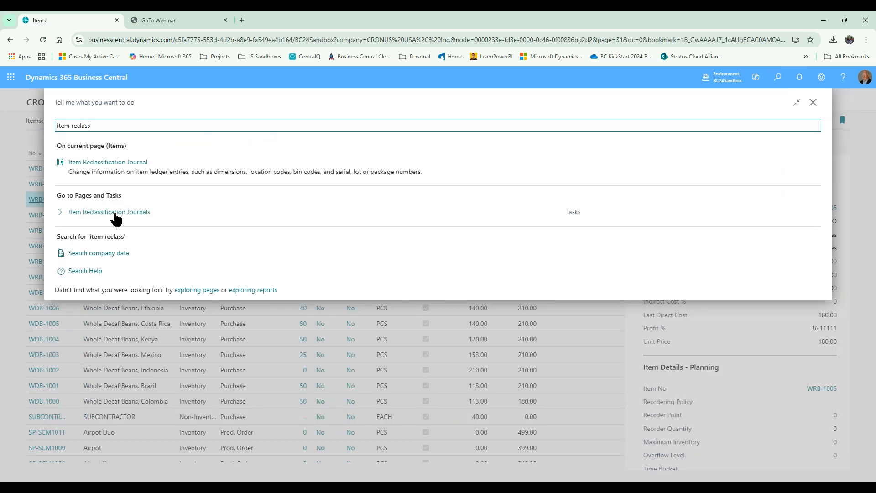
left_click(104, 214)
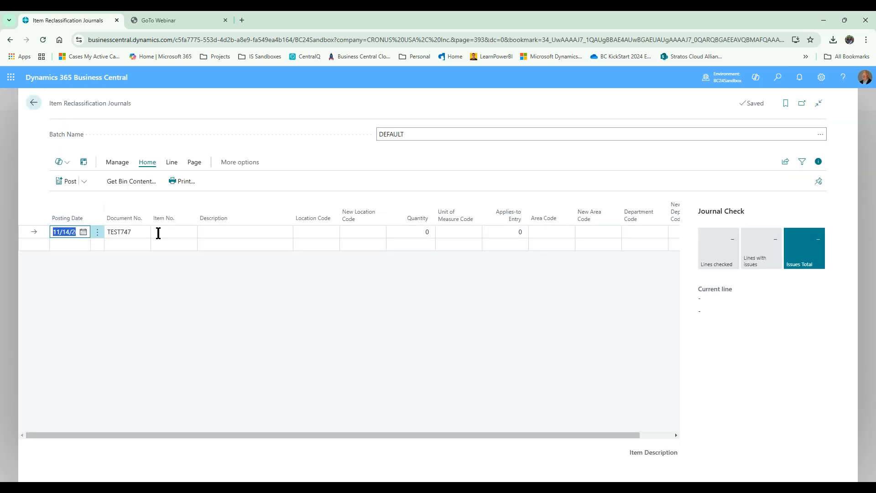
Step: Fill in a reclassification line for item WRB-1005 with new location MAIN and quantity 200, leaving the source location blank
left_click(186, 231)
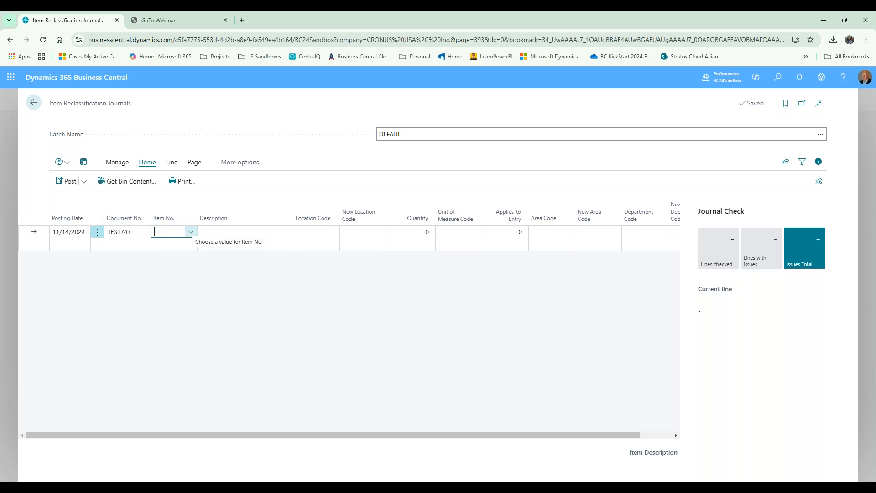
type("wrb")
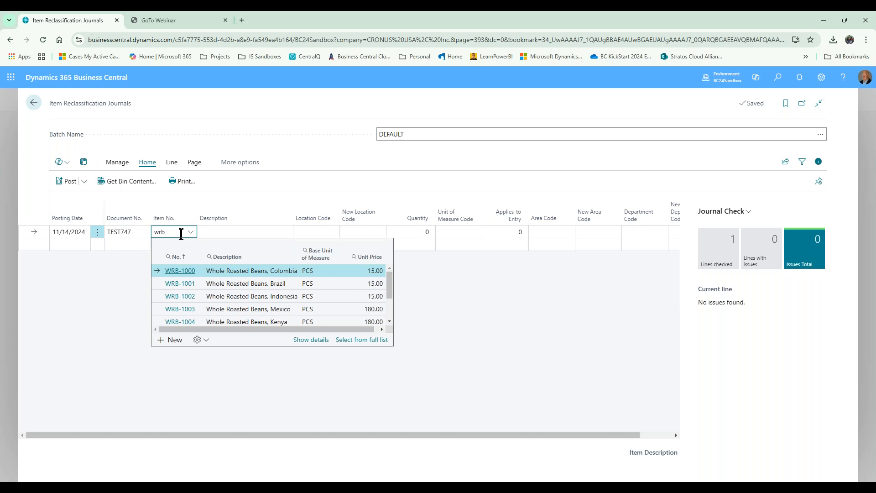
type("-1005")
key("Tab")
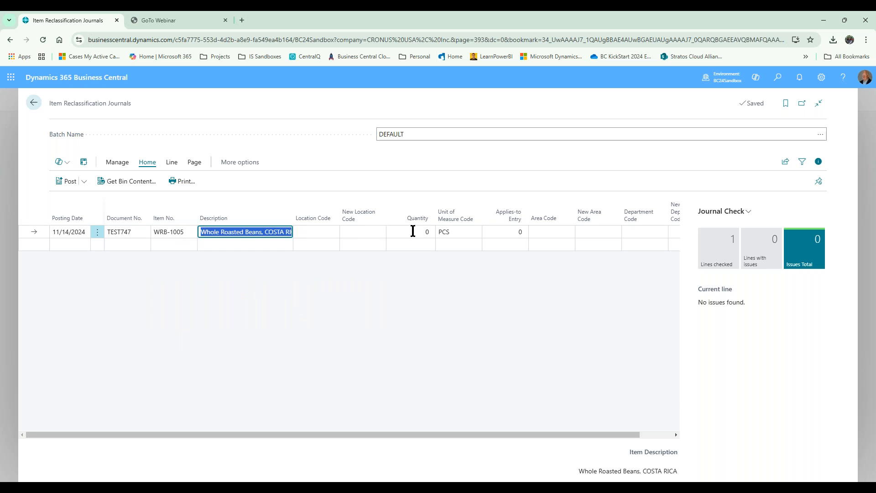
left_click(332, 231)
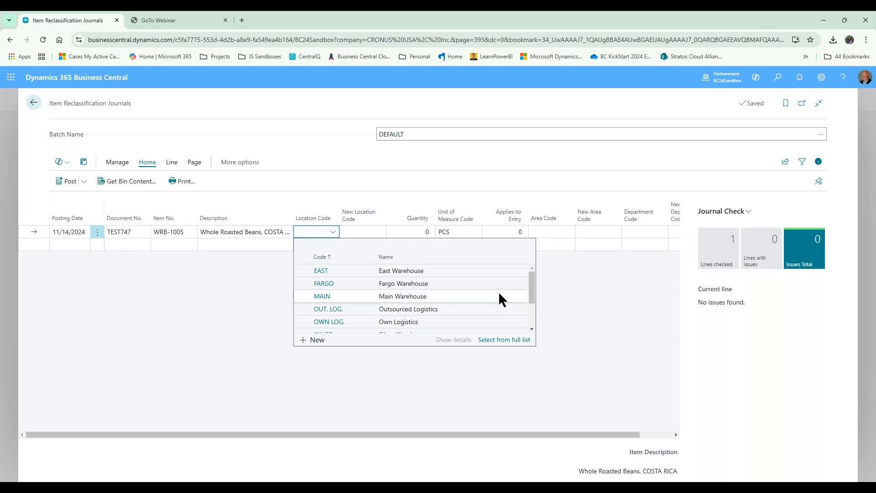
left_click(377, 231)
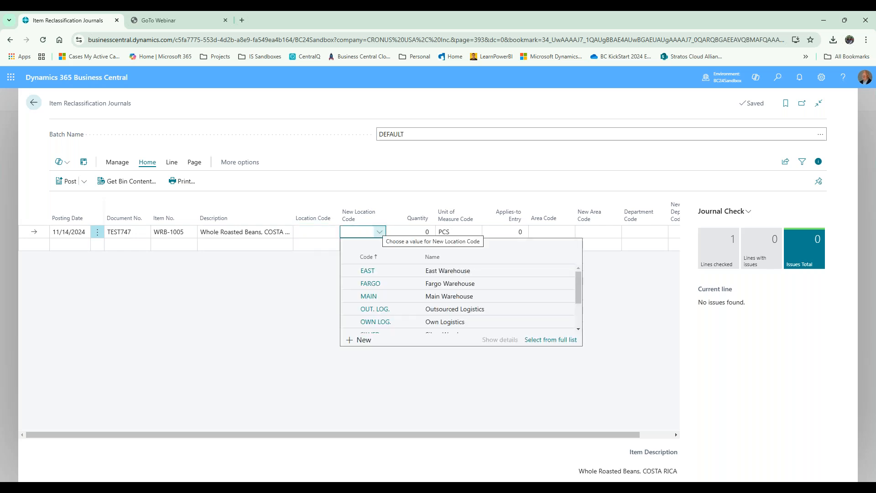
left_click(369, 296)
left_click(419, 229)
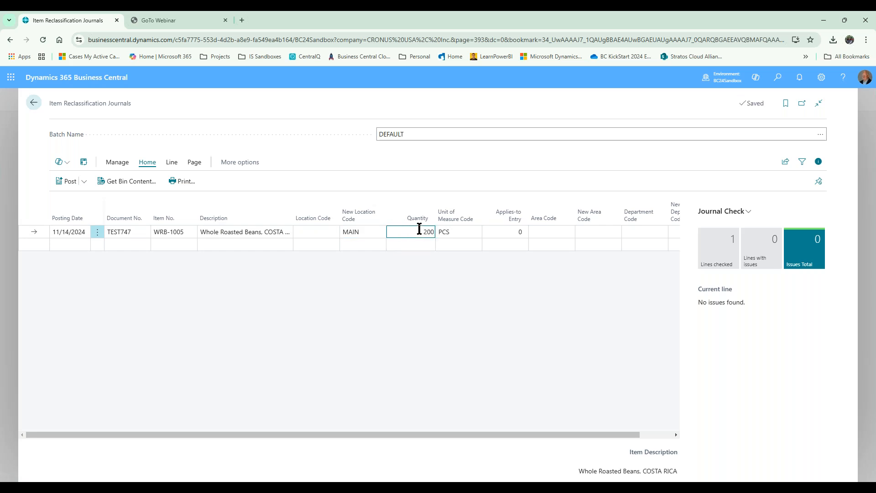
key("Tab")
key("Tab")
Step: Preview the posting of the WRB-1005 reclassification line and return to the journal
left_click_drag(461, 433, 364, 434)
left_click(84, 182)
left_click(73, 218)
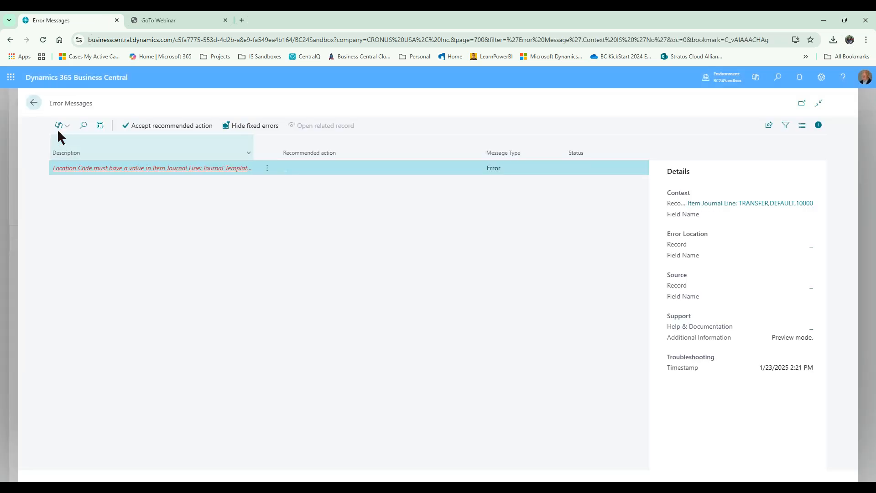
left_click(34, 103)
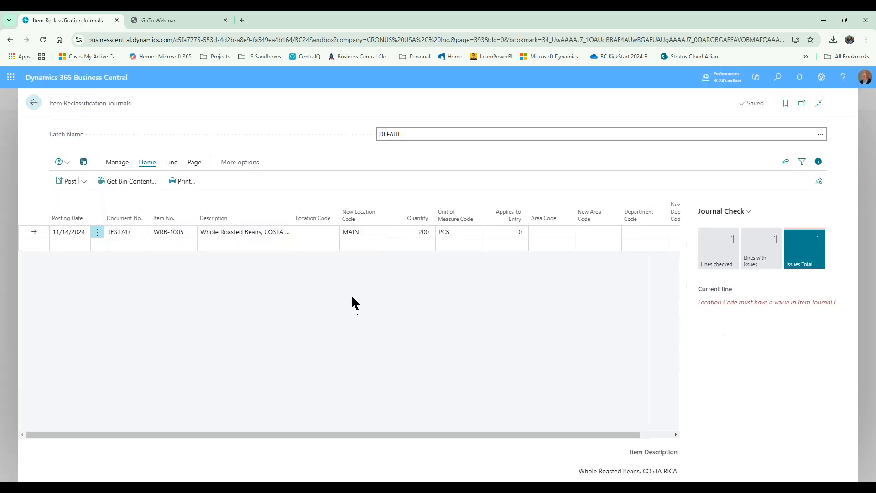
Step: Set the reclassification line's source location to OWN LOG., try a posting preview, and return to the journal
left_click(332, 232)
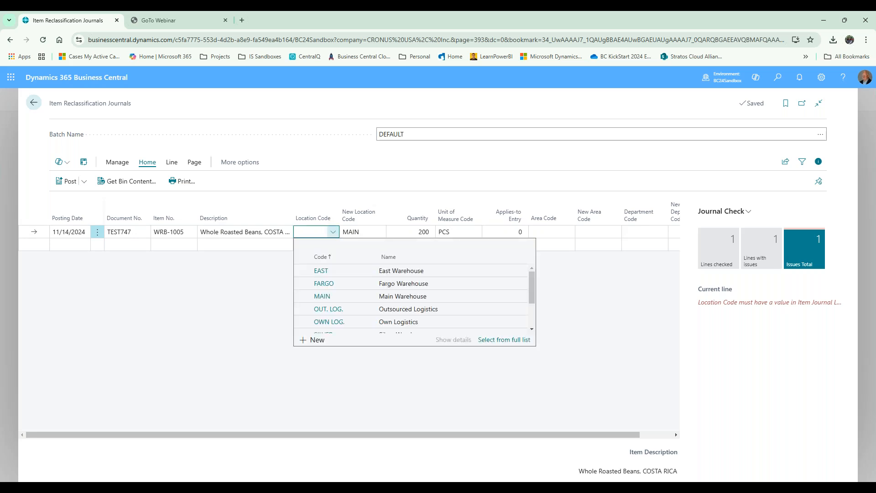
left_click(325, 322)
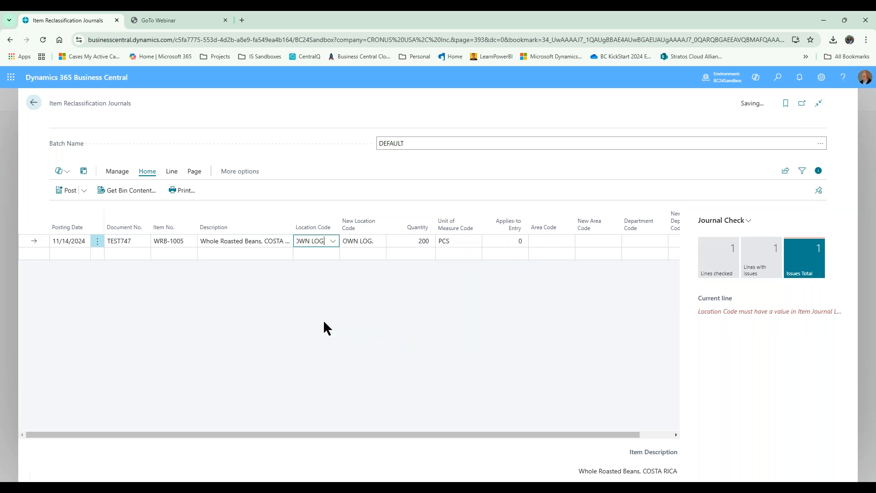
left_click(84, 204)
left_click(68, 237)
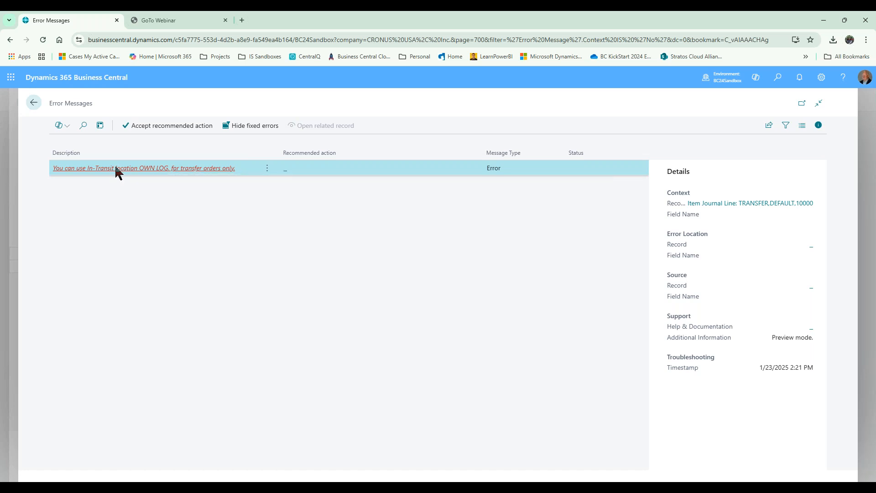
left_click(36, 104)
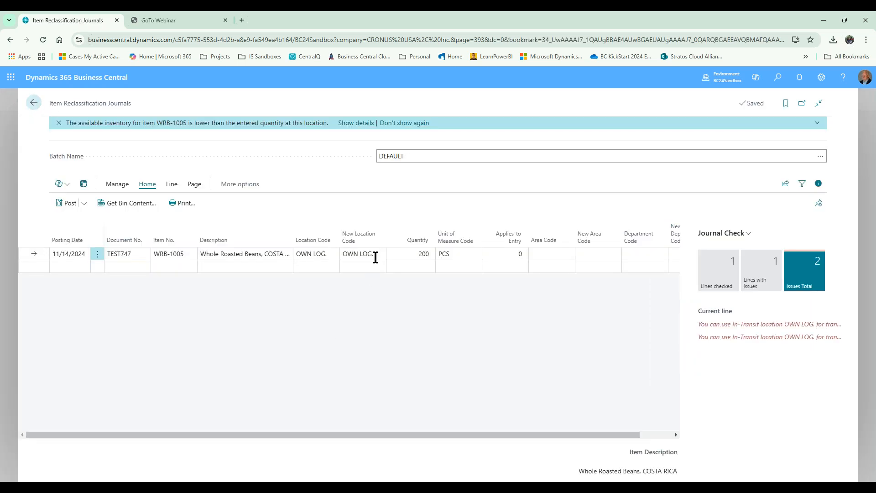
Step: Leave the reclassification journal, search for "Item journal", and open the Item Journals
left_click(33, 102)
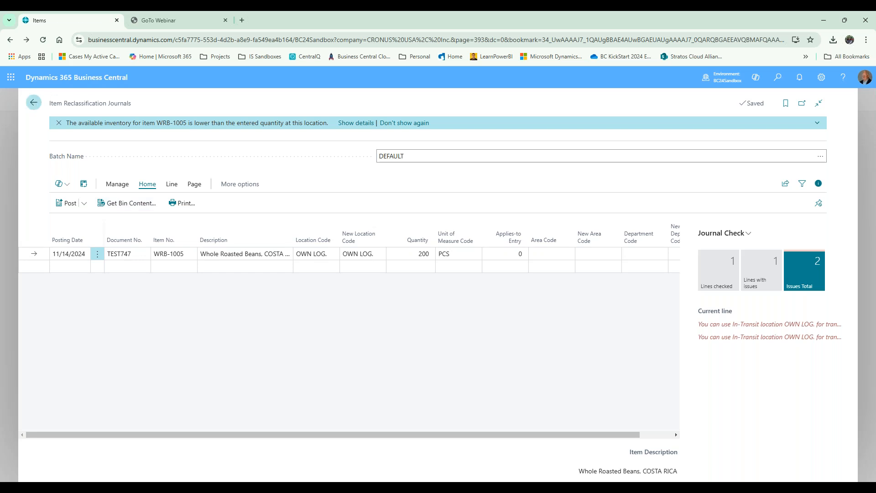
left_click(778, 78)
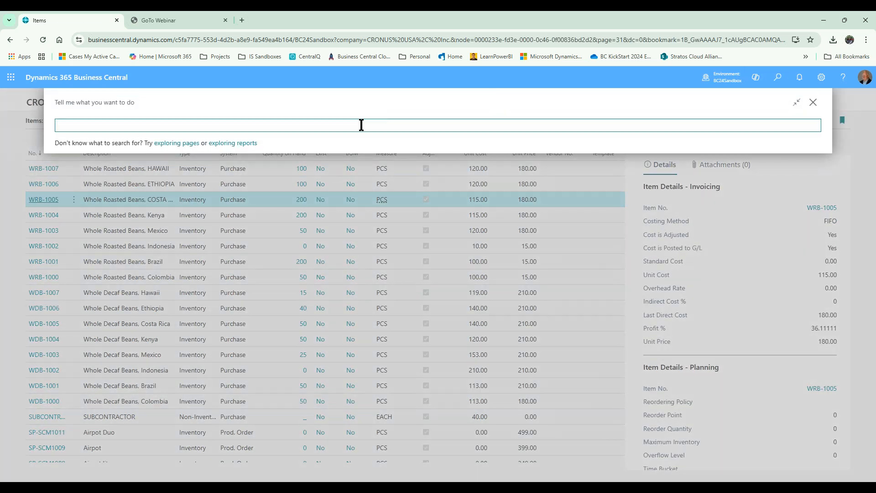
type("Item ")
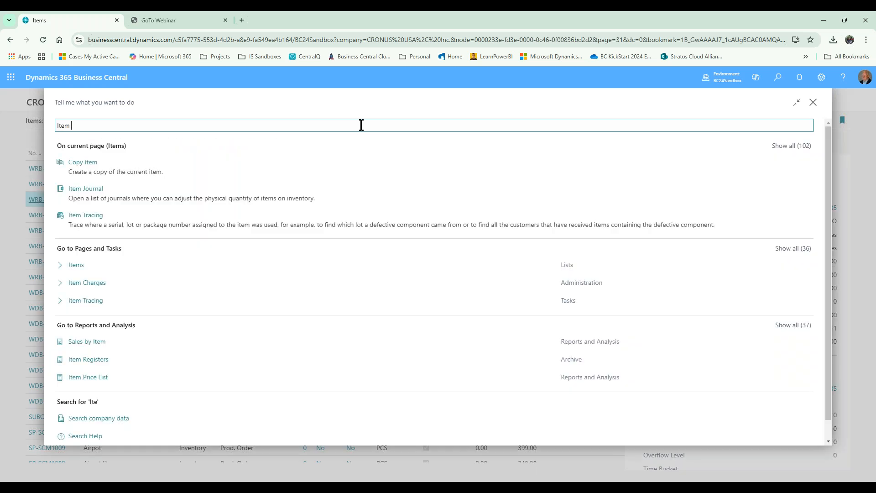
type("journal")
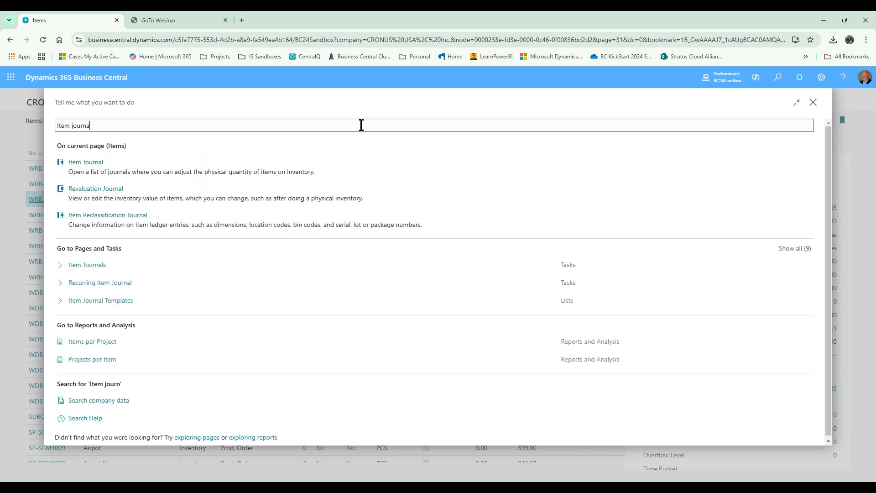
left_click(98, 266)
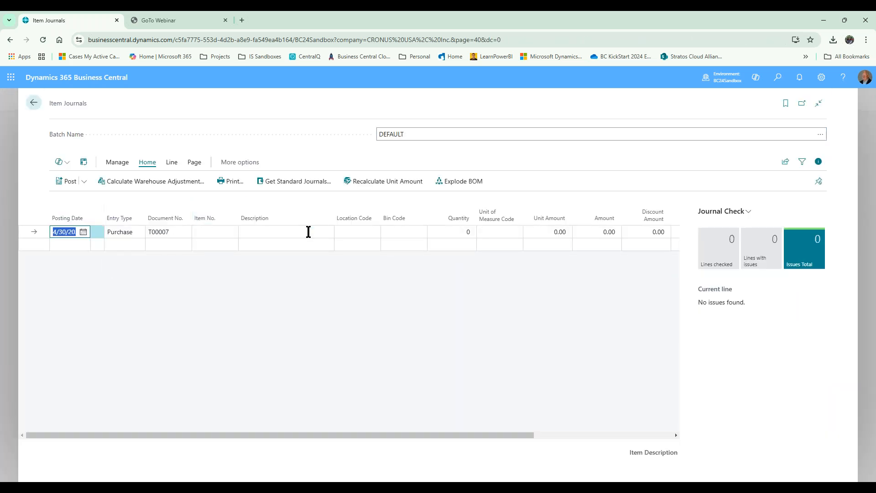
Step: Enter a negative adjustment journal line for item WRB-1005 with quantity -200 and no location
left_click(230, 233)
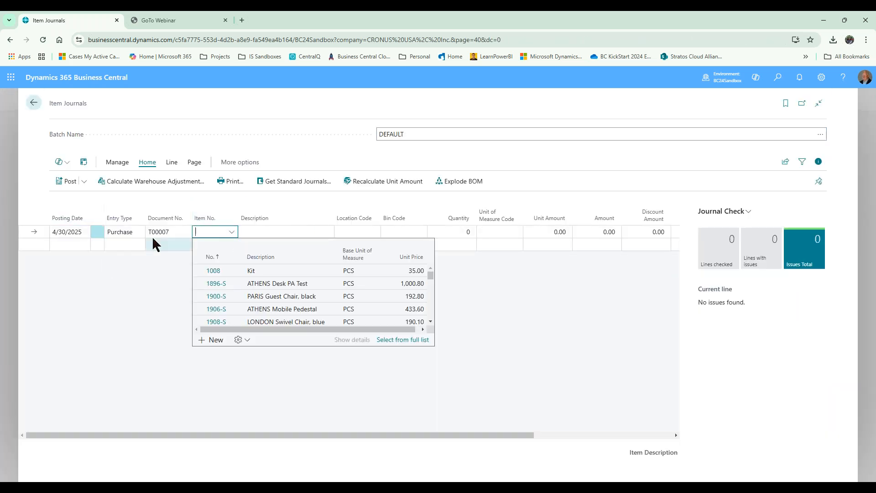
left_click(140, 234)
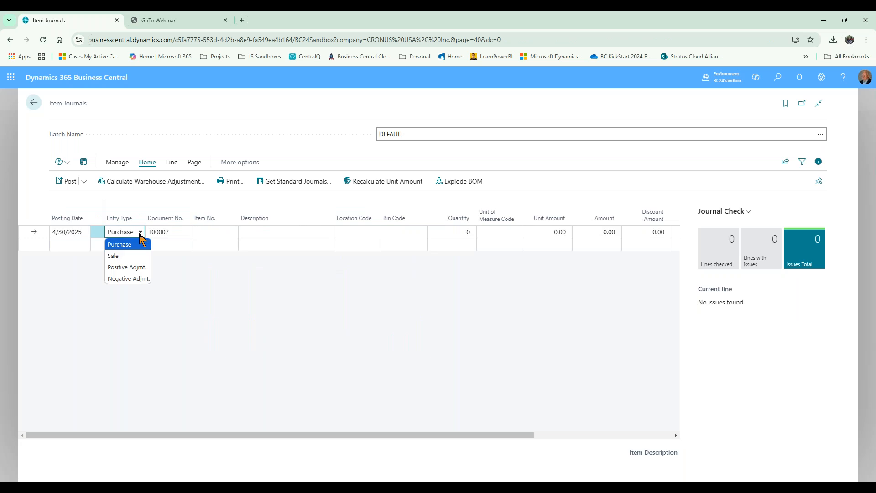
left_click(121, 280)
left_click(232, 229)
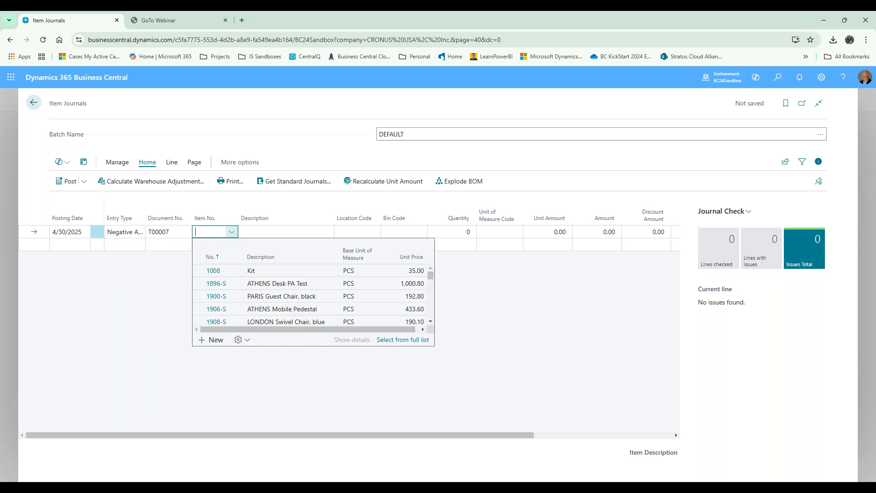
type("wrb")
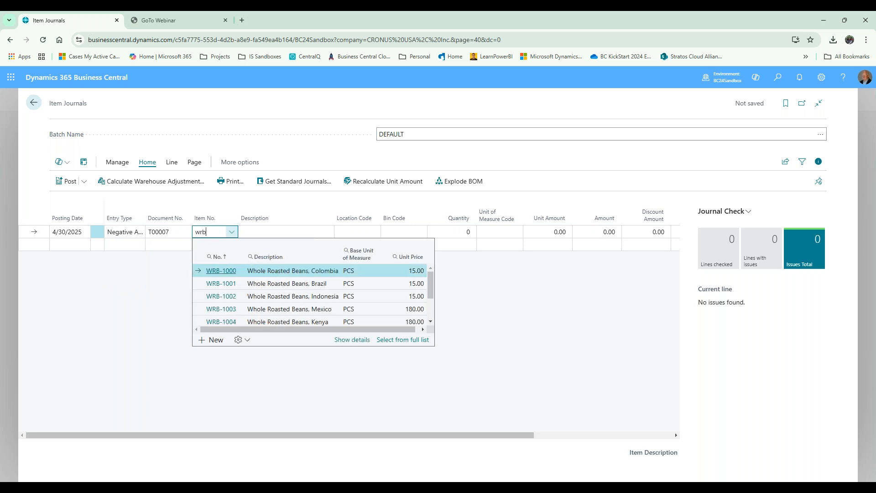
type("-1005")
key("Tab")
key("Tab")
key("Tab")
key("Tab")
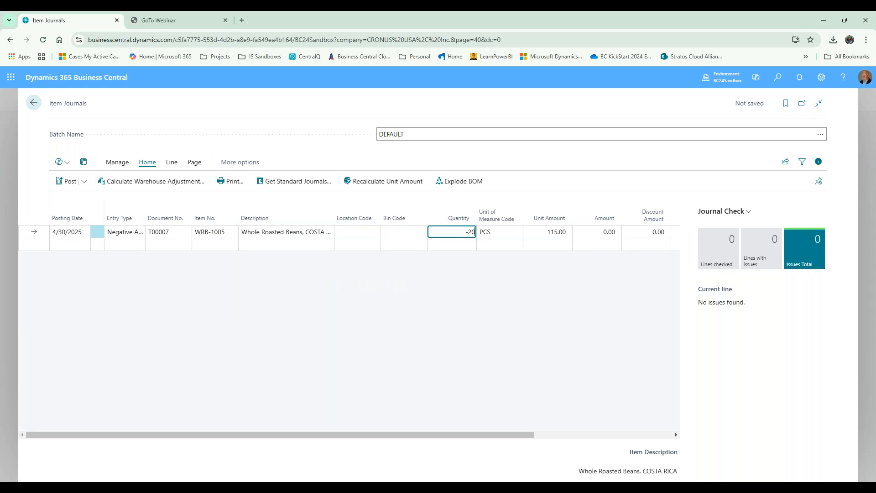
key("Tab")
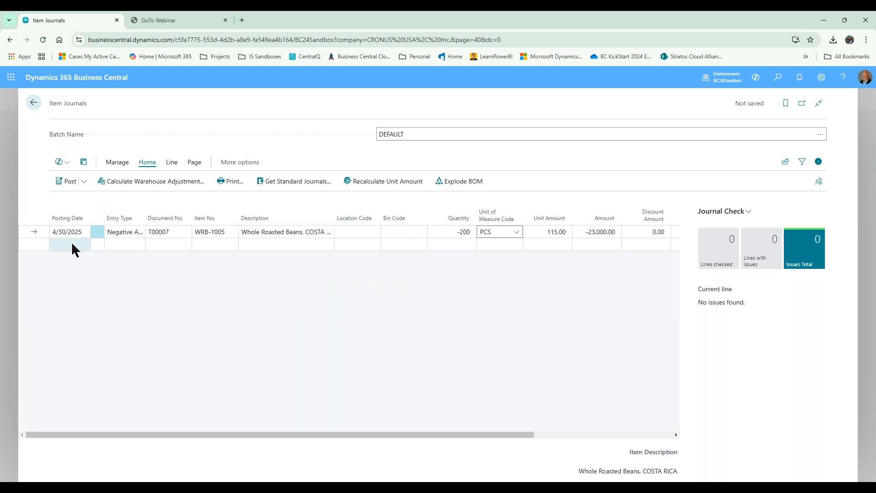
Step: Add a second journal line as a positive adjustment of 200 for item WRB-1005 at location MAIN
left_click(71, 244)
left_click(133, 245)
left_click(130, 280)
left_click(232, 243)
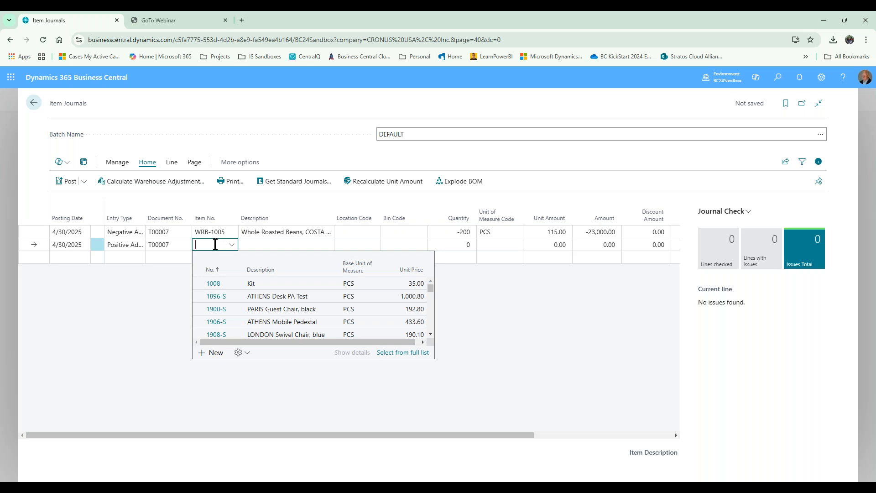
type("WRB-1005")
left_click(454, 247)
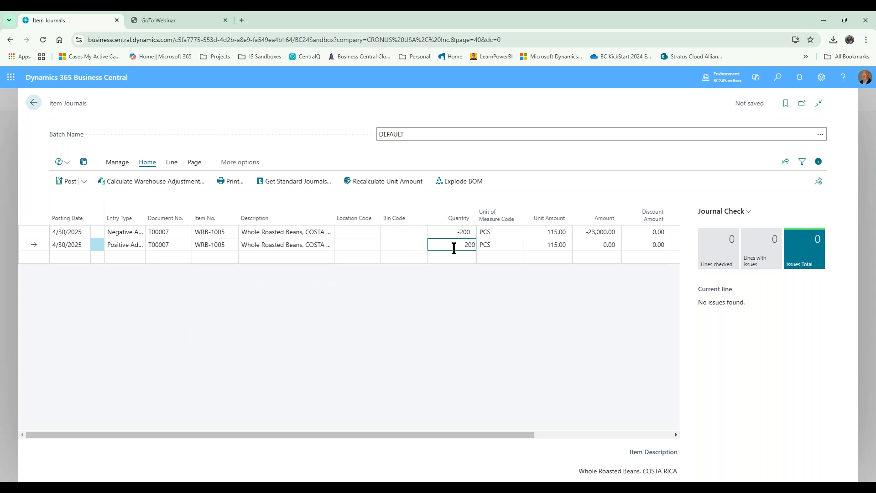
left_click(375, 244)
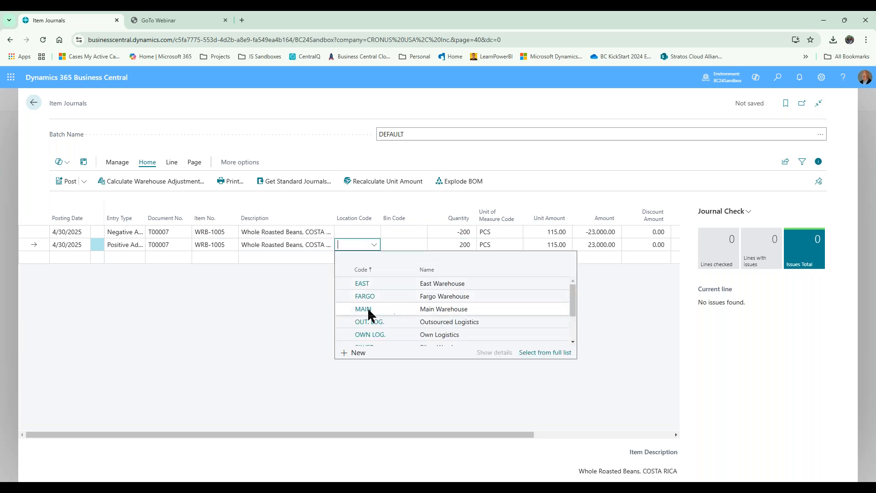
left_click(364, 310)
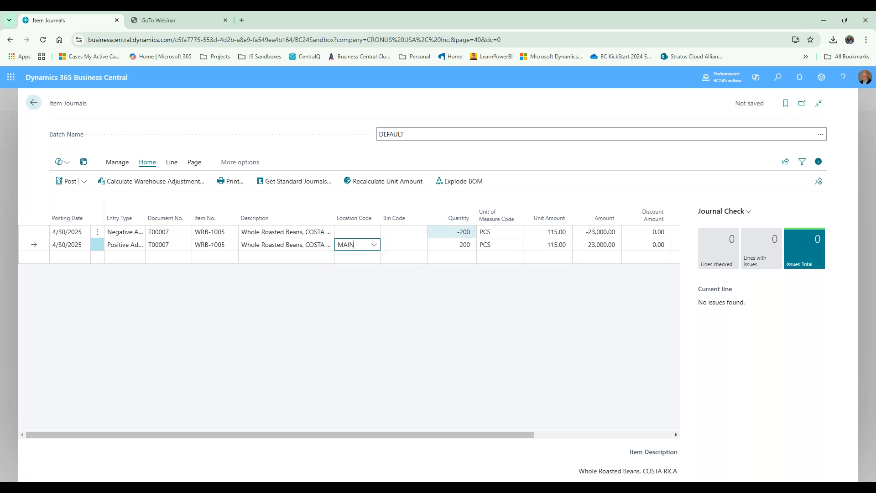
Step: Try to post both WRB-1005 adjustment lines together
left_click(67, 182)
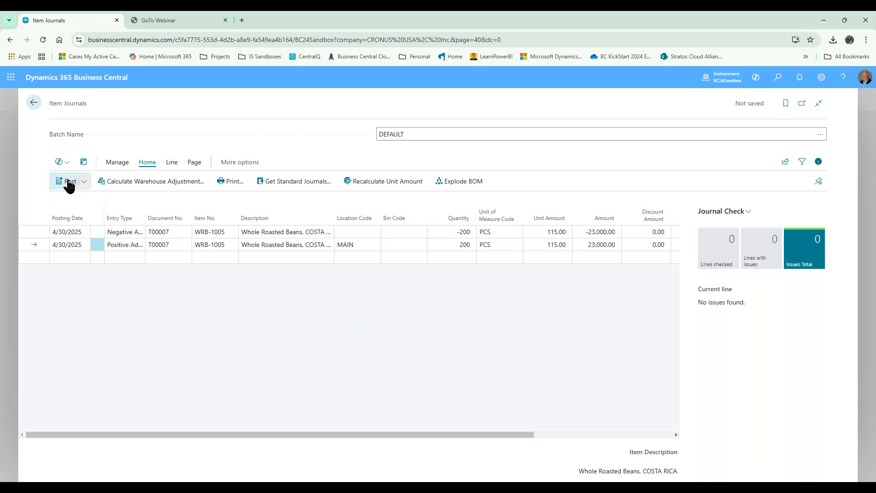
left_click(485, 305)
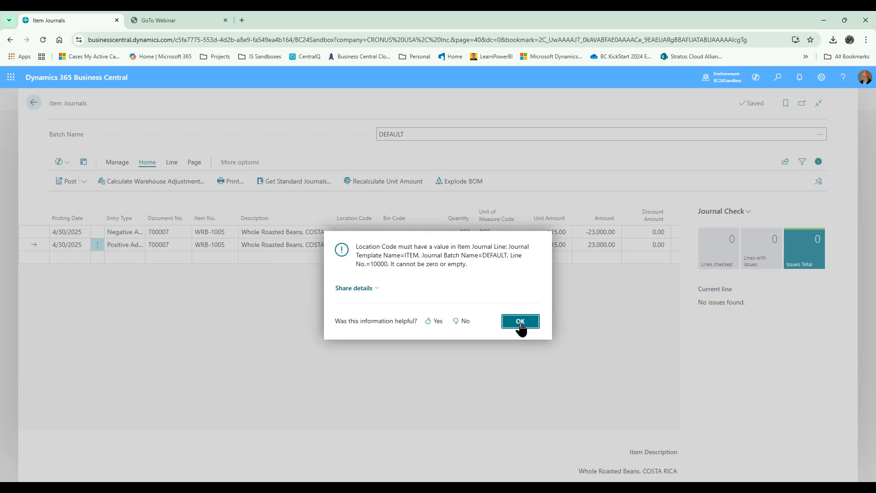
left_click(520, 325)
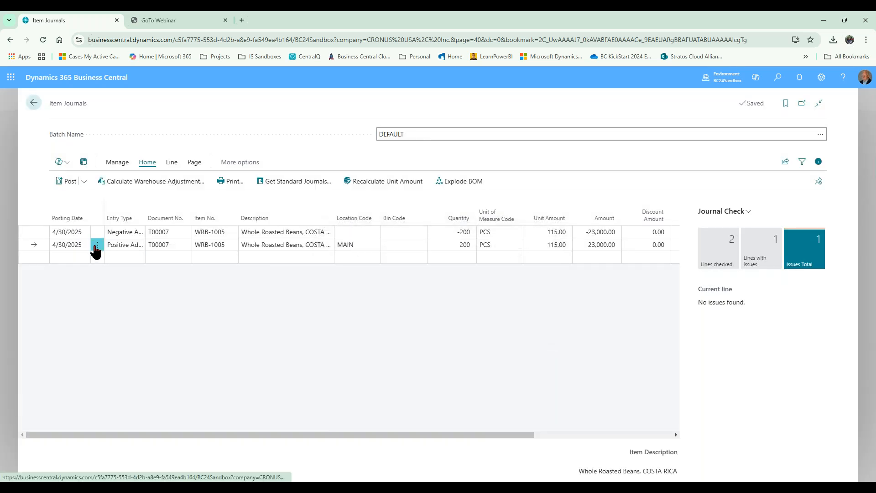
Step: Delete the negative adjustment line for WRB-1005 from the item journal
left_click(95, 247)
left_click(100, 232)
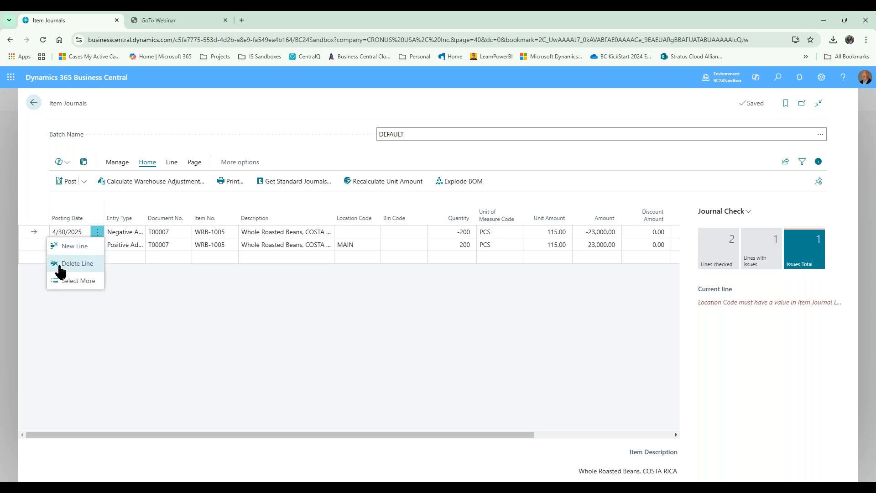
left_click(69, 262)
left_click(476, 308)
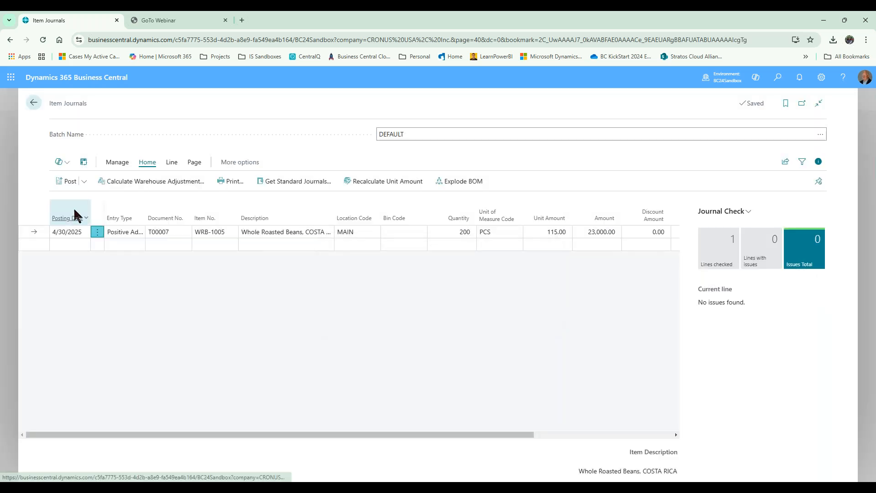
Step: Post the remaining positive adjustment line for WRB-1005 and return to the item list
left_click(64, 182)
left_click(481, 308)
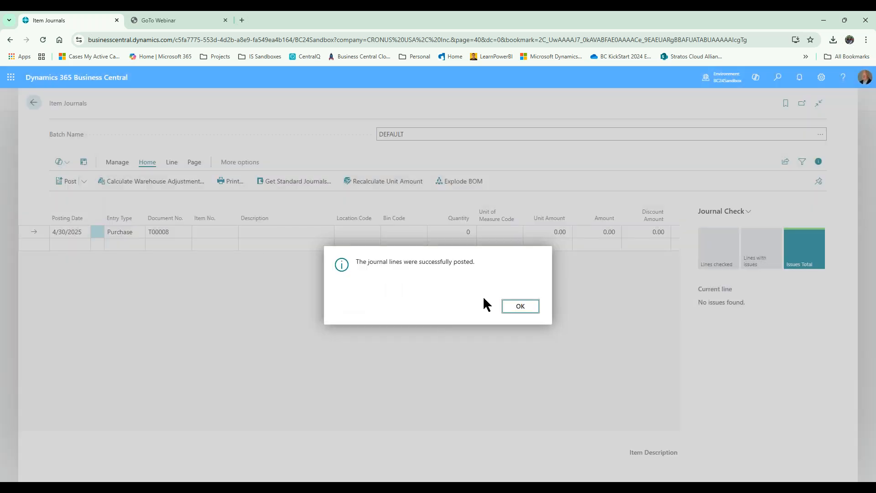
left_click(525, 307)
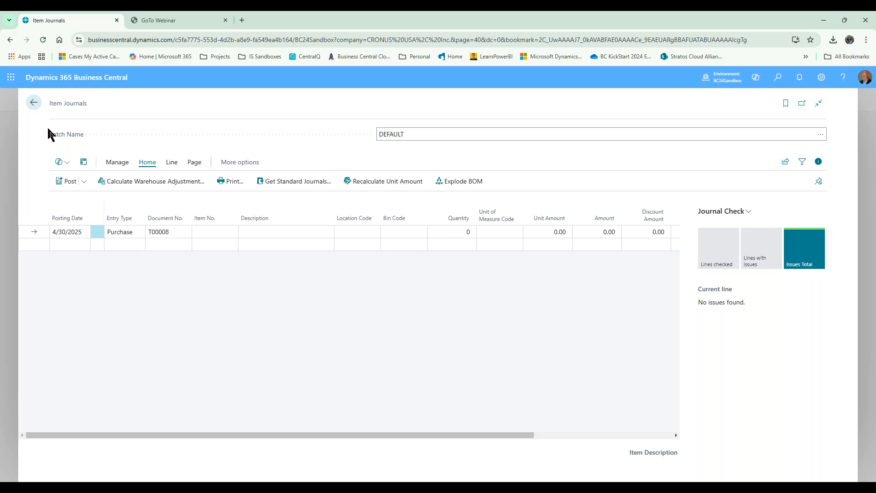
left_click(34, 103)
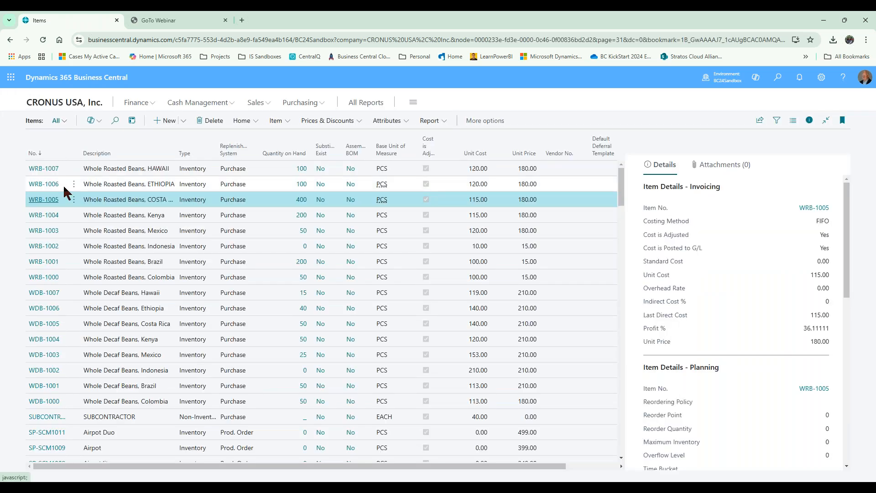
Step: Try to adjust WRB-1005's inventory at the unspecified location to 0, and return to the item list
left_click(38, 203)
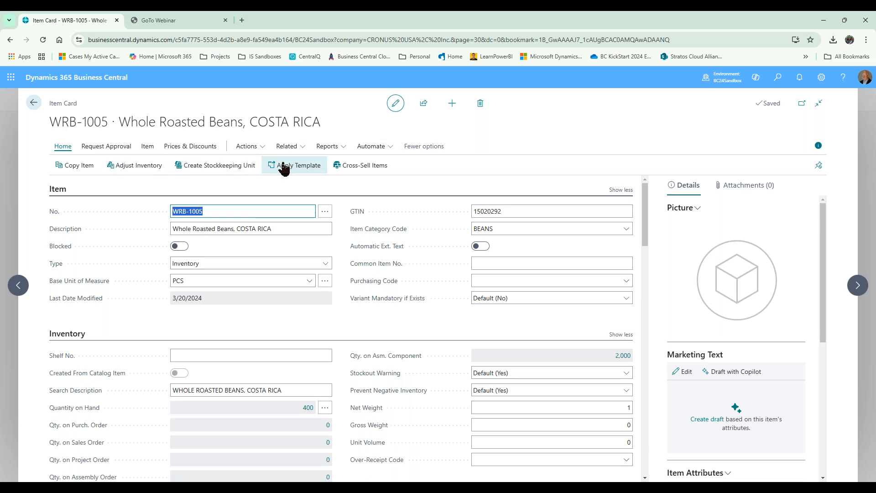
left_click(130, 168)
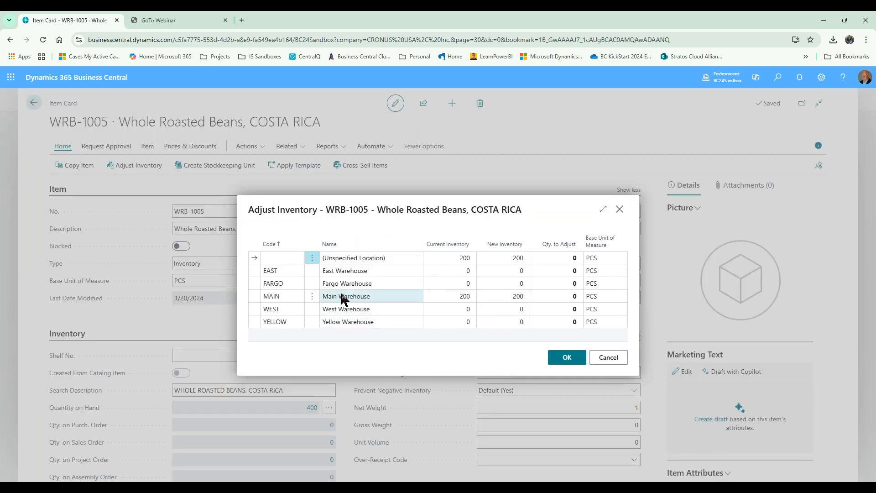
left_click(513, 258)
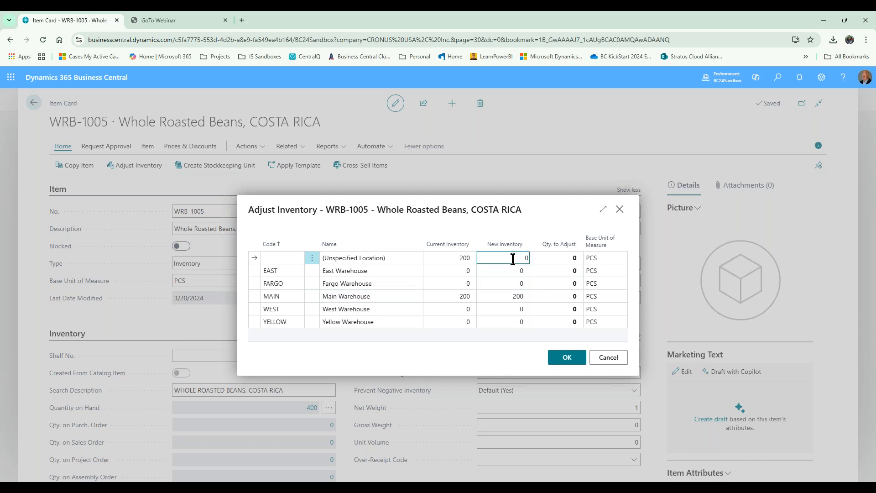
key("Return")
left_click(566, 357)
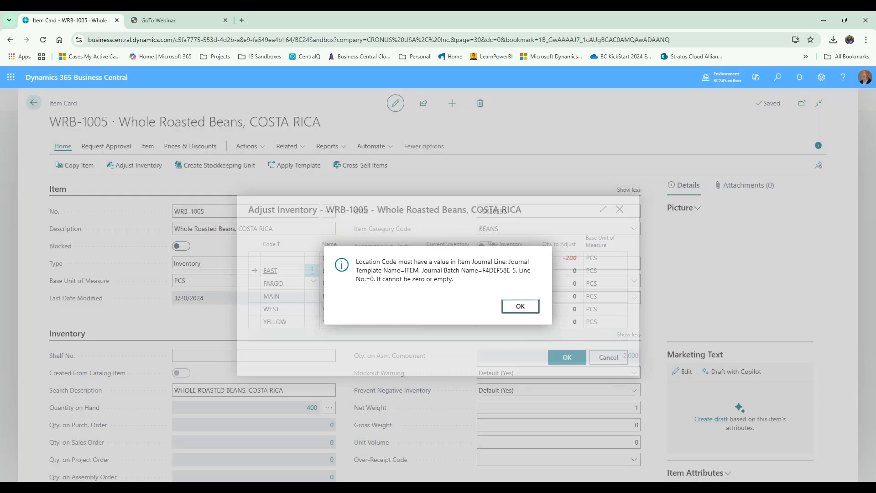
left_click(520, 306)
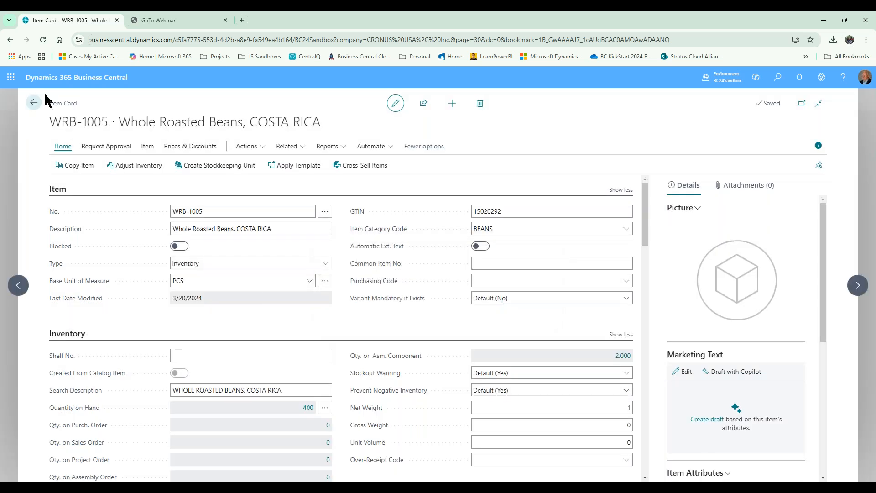
left_click(34, 103)
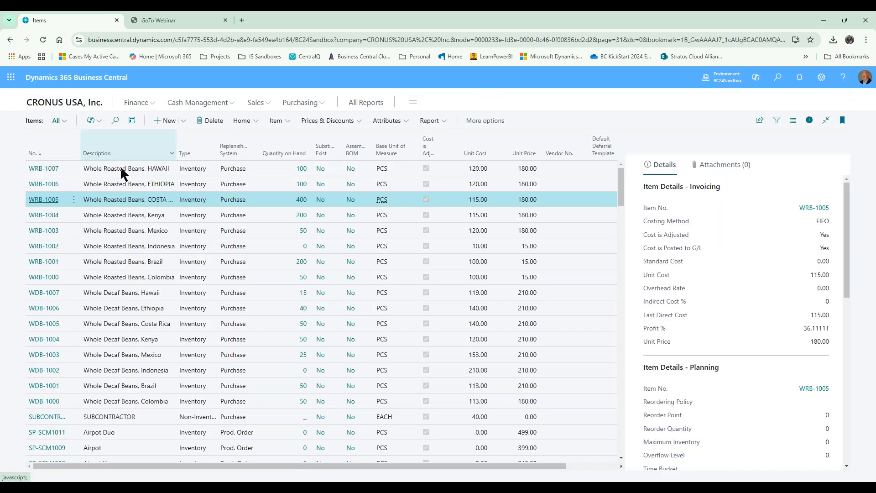
Step: Refresh the sales orders list and open the released School of Fine Art order with external document number CUST PO
left_click(257, 103)
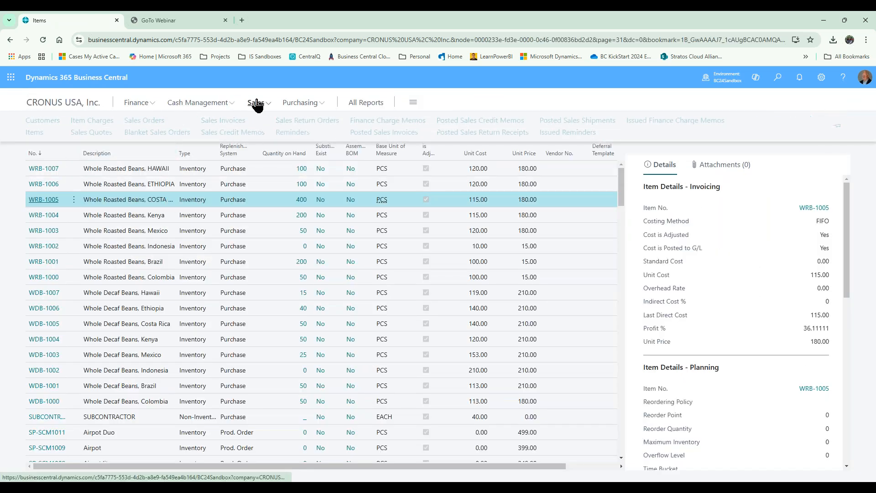
left_click(136, 121)
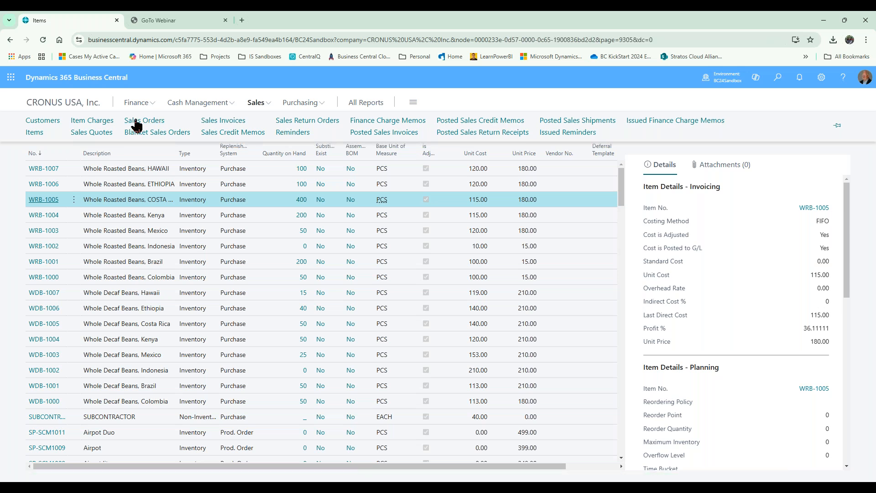
scroll(129, 406, "down", 10)
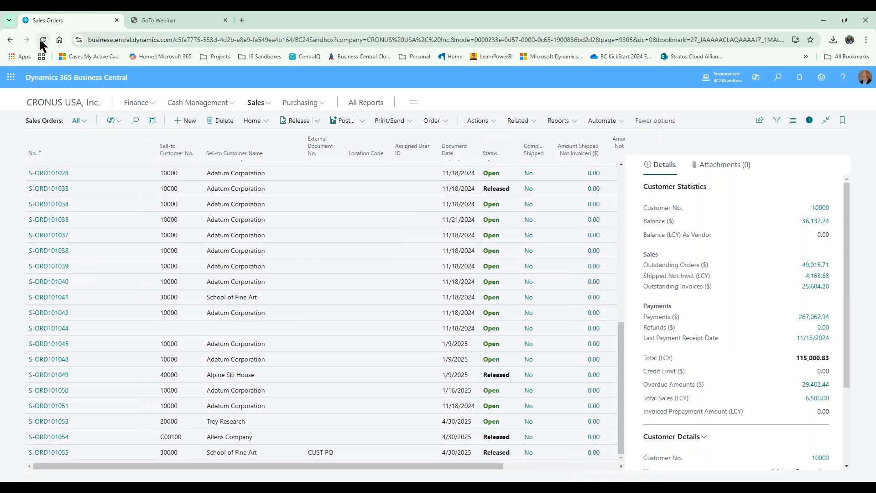
left_click(41, 40)
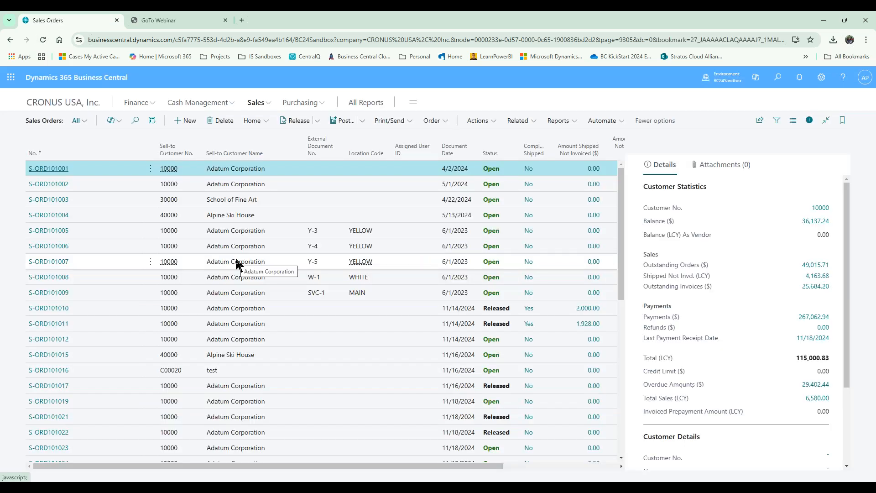
scroll(322, 325, "down", 10)
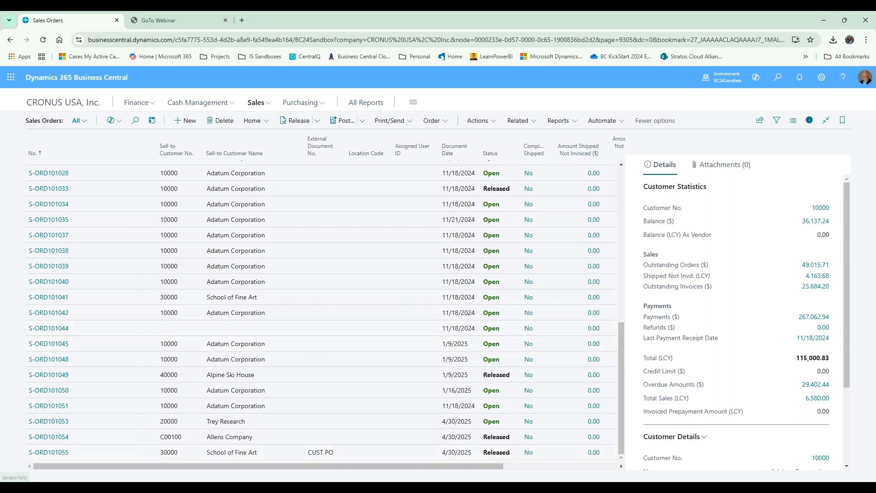
left_click(51, 454)
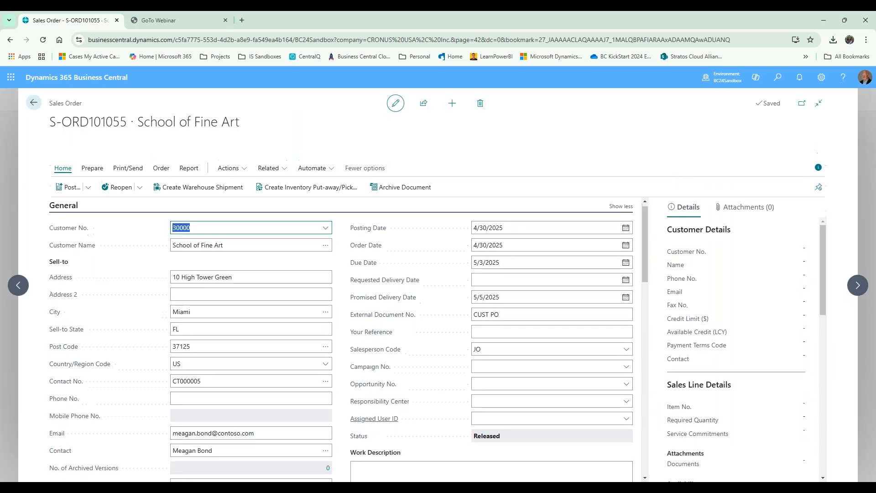
Step: Review the availability warnings and reserved quantities on the Kit line's assemble-to-order components, and close the sales order
scroll(341, 338, "down", 8)
left_click(512, 229)
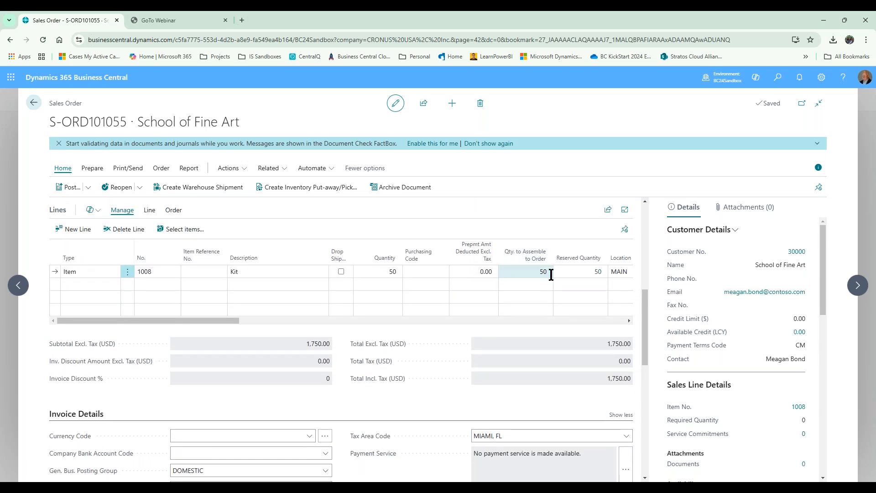
left_click(551, 272)
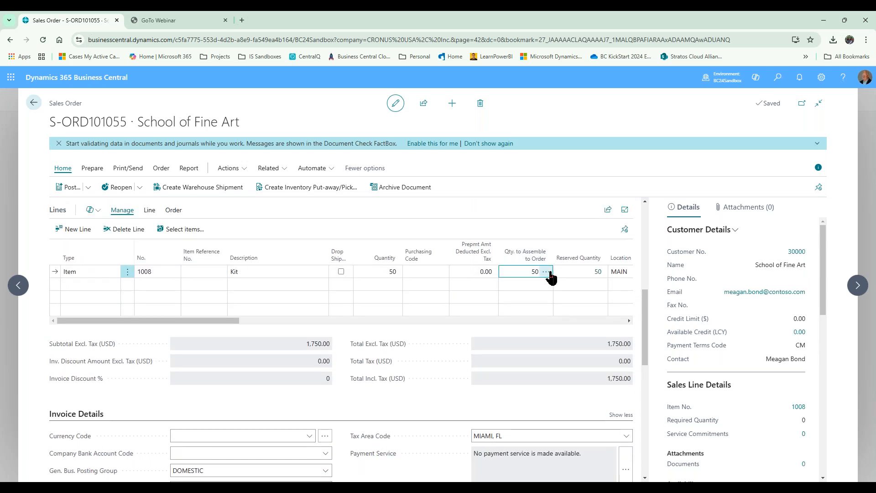
left_click(550, 272)
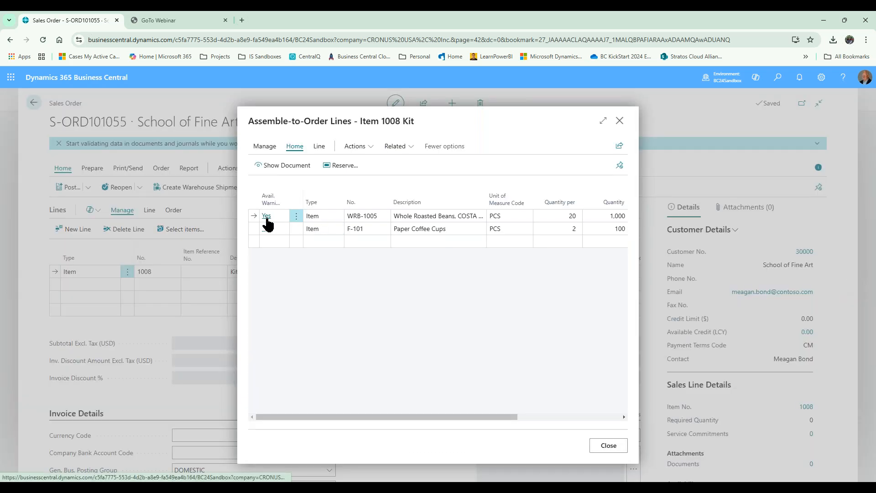
left_click_drag(408, 415, 480, 424)
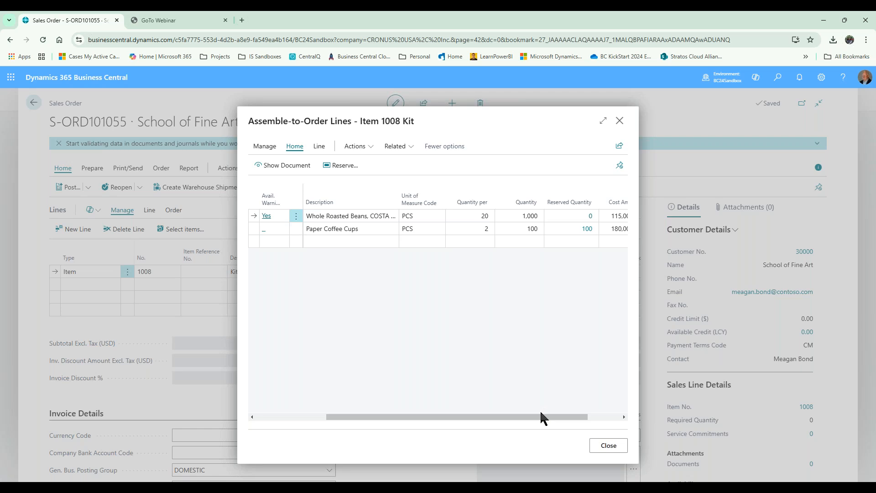
left_click_drag(541, 413, 409, 416)
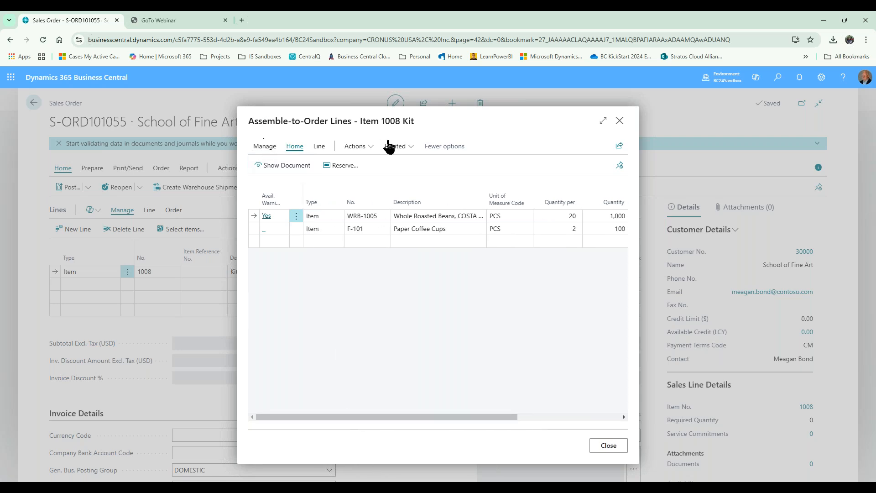
left_click(619, 120)
key("Escape")
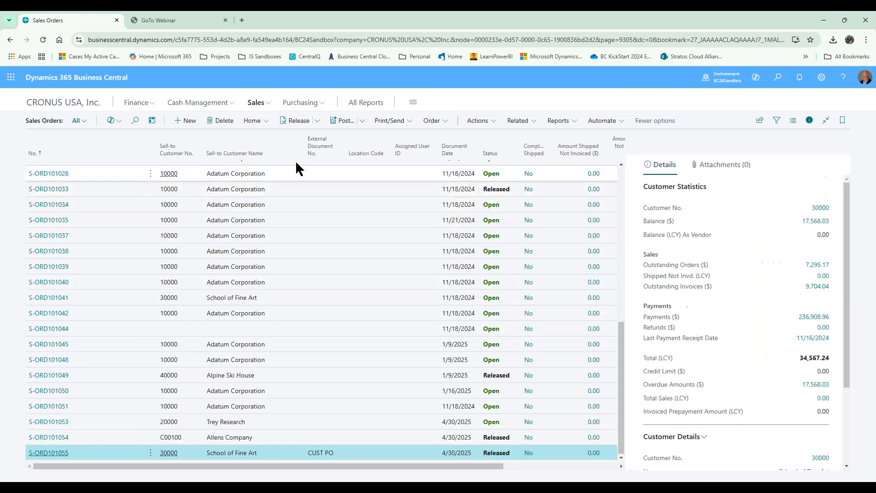
left_click(292, 105)
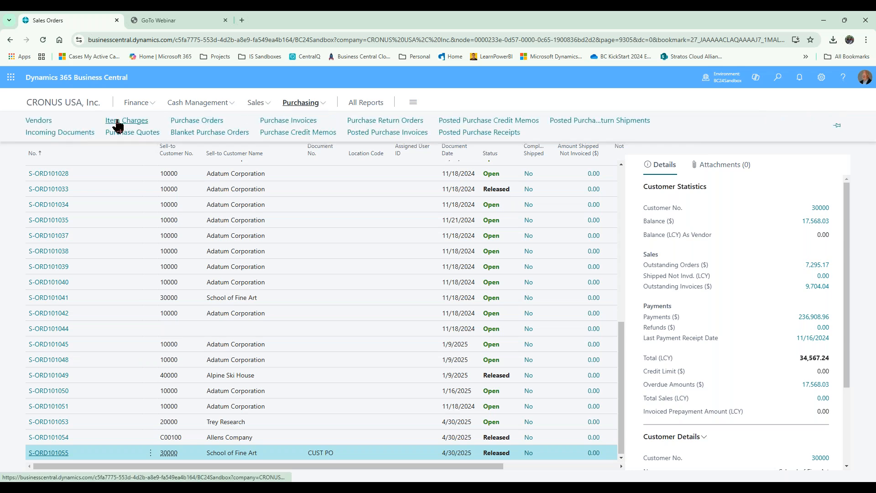
left_click(198, 120)
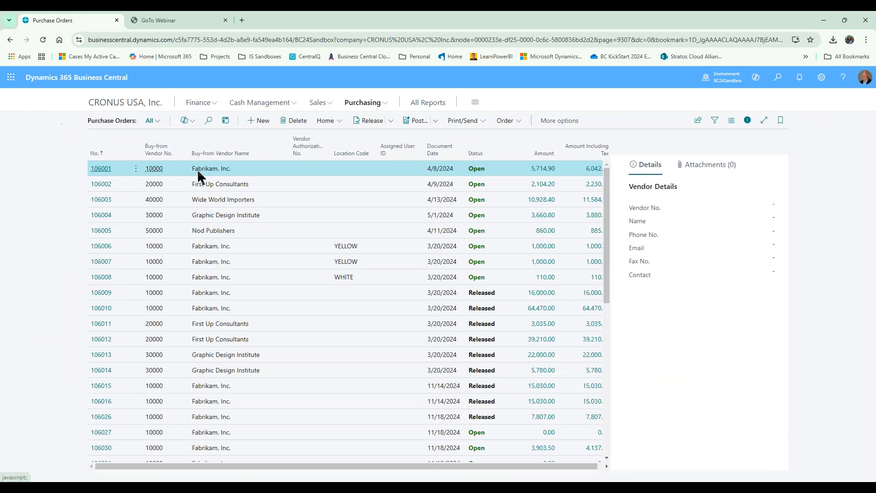
Step: Sort the item list by No. in descending order and open the WRB-1005 item card
left_click(328, 103)
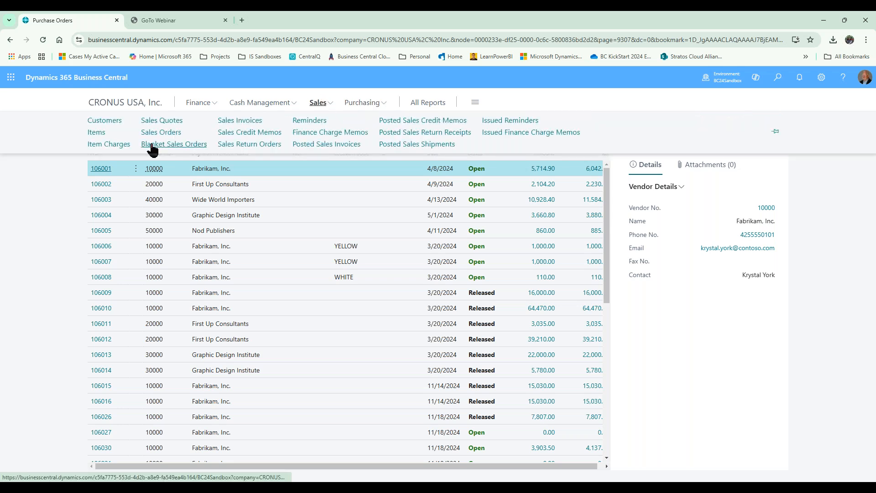
left_click(101, 134)
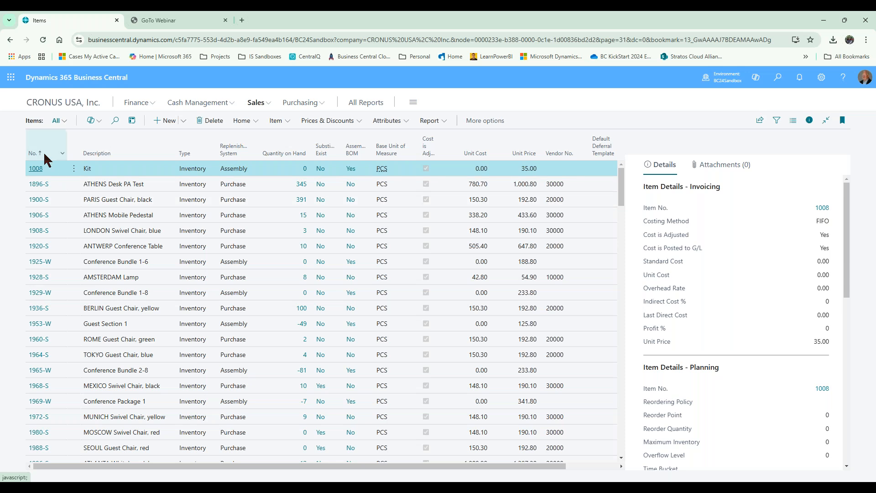
left_click(56, 153)
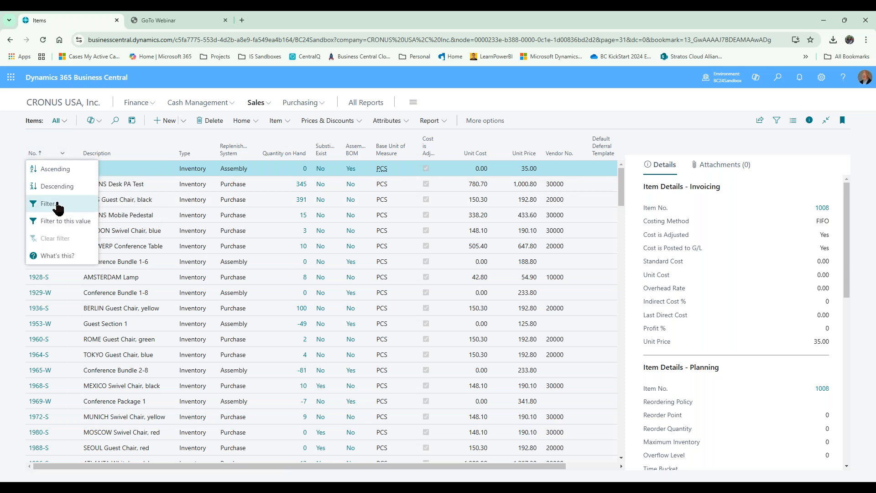
left_click(55, 187)
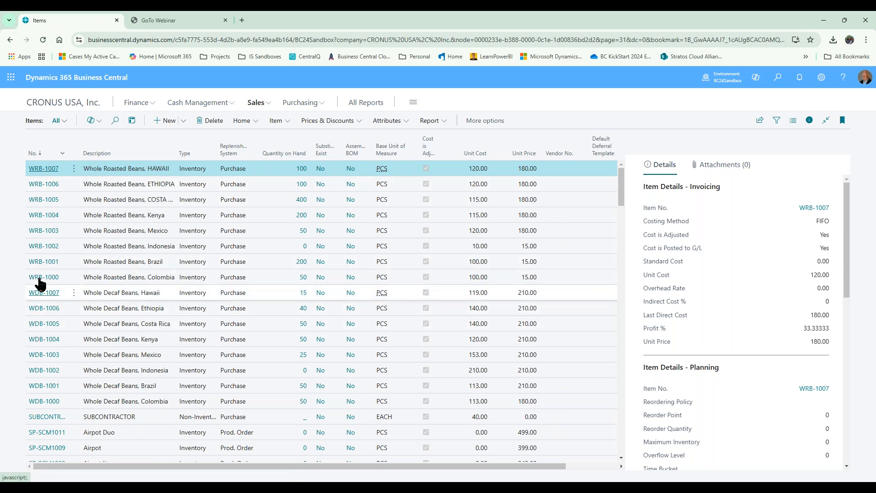
left_click(38, 201)
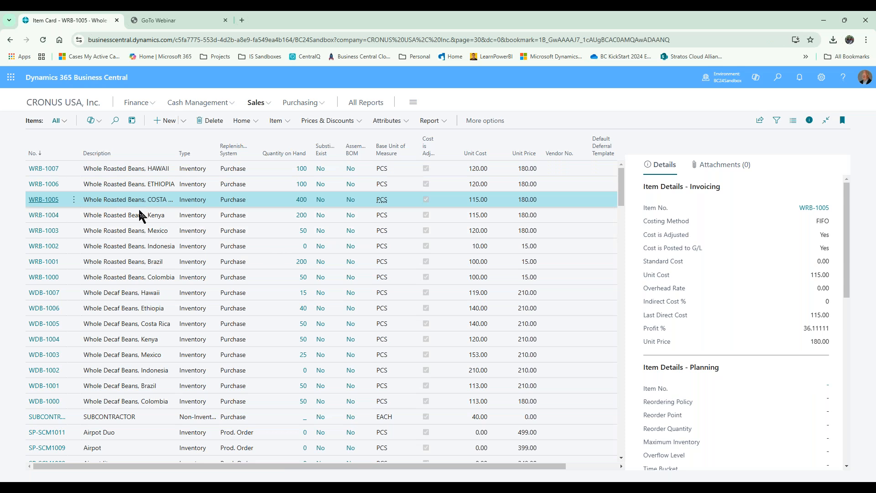
Step: Set the Reordering Policy of item WRB-1005 to Fixed Reorder Qty. in its planning parameters
scroll(333, 301, "down", 5)
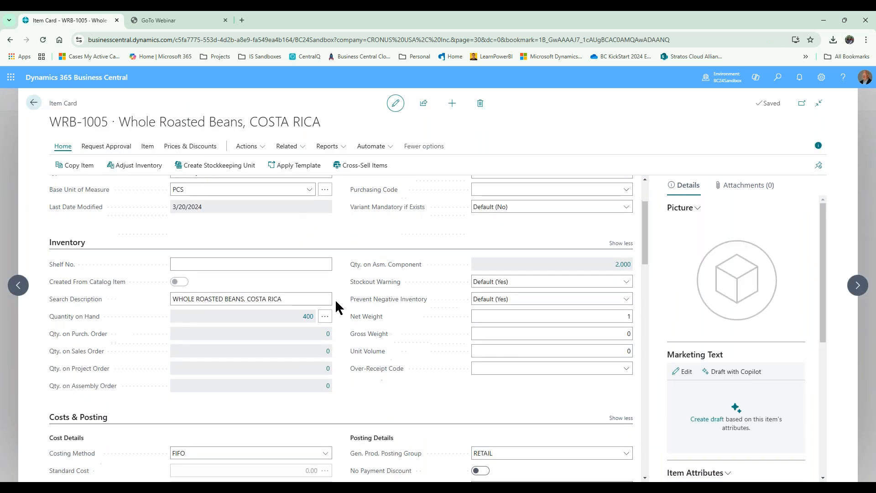
scroll(343, 301, "down", 5)
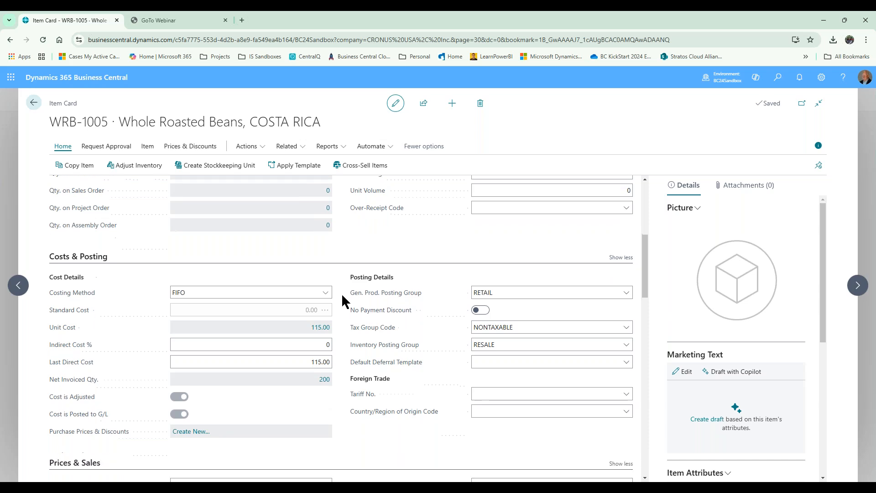
scroll(342, 297, "down", 1)
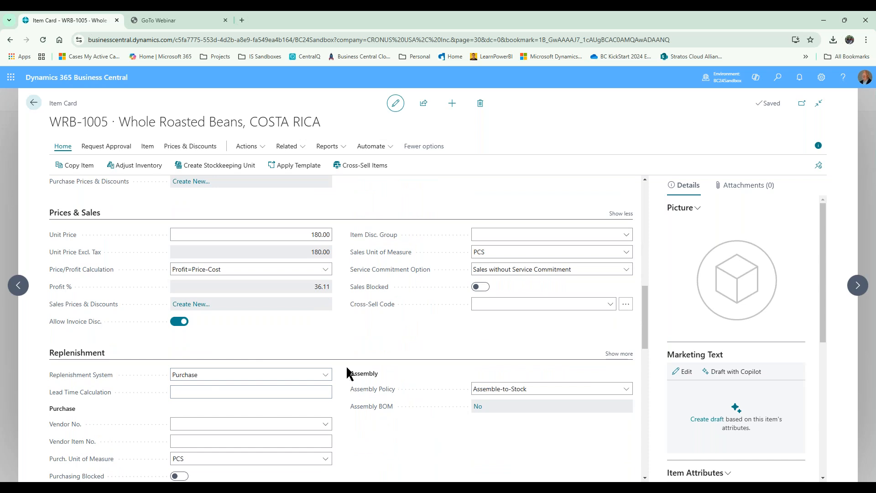
scroll(346, 373, "down", 3)
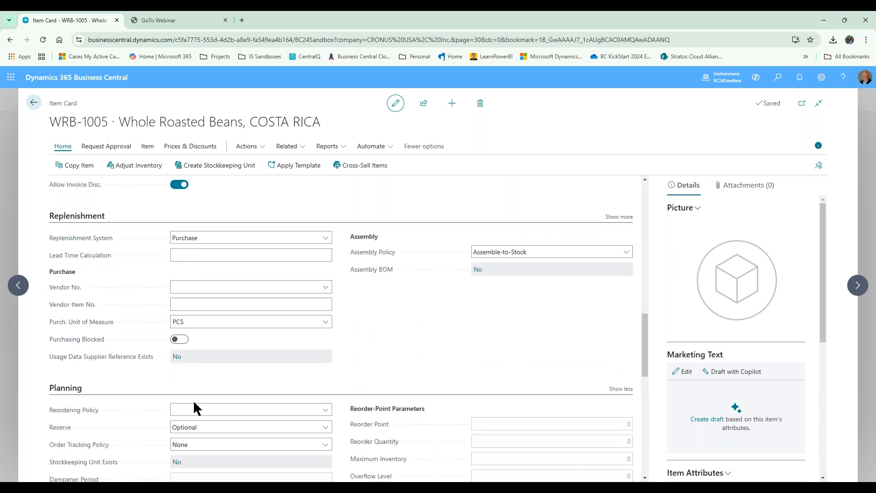
scroll(286, 398, "down", 1)
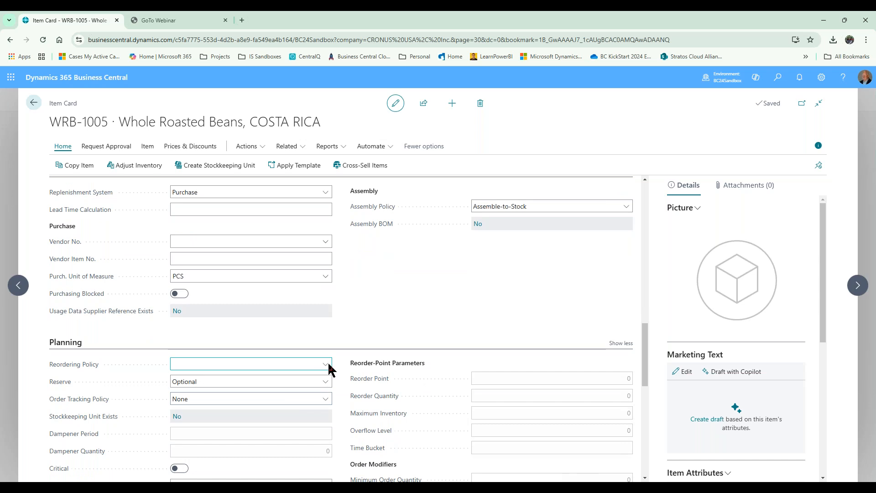
left_click(325, 365)
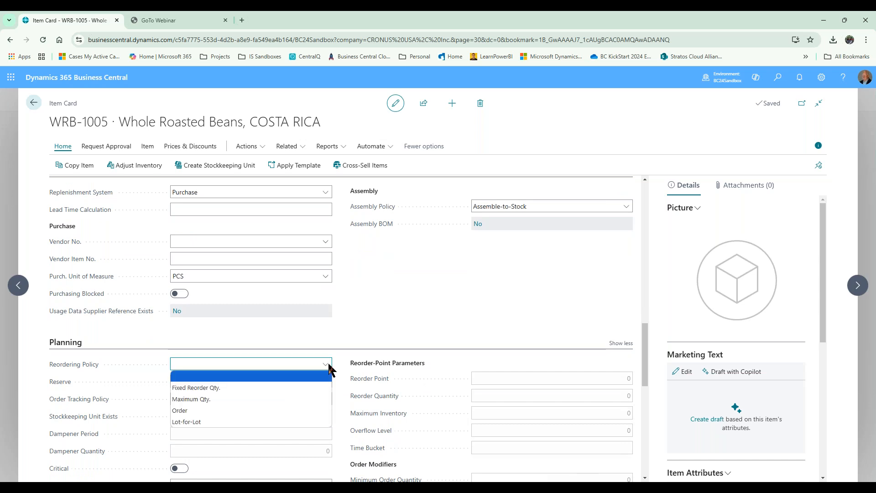
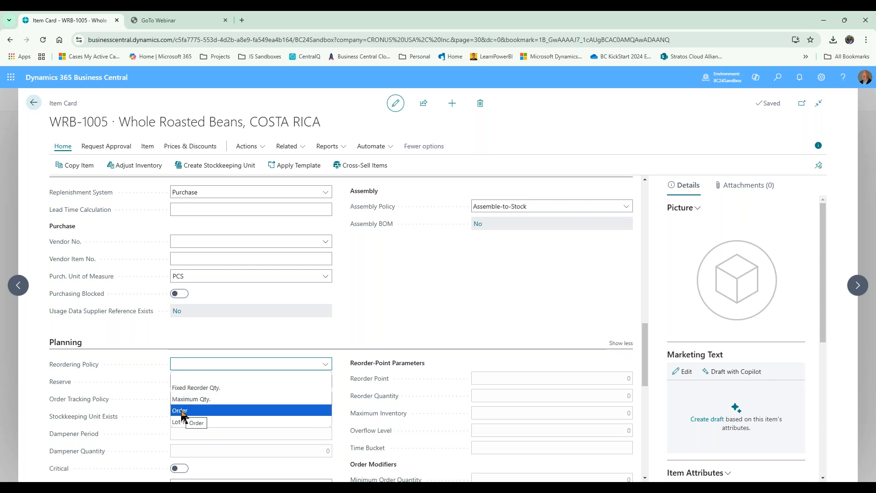
left_click(200, 388)
Step: Set WRB-1005's Reorder Point to 500 and Reorder Quantity to 10,000, and close the item card
left_click(511, 378)
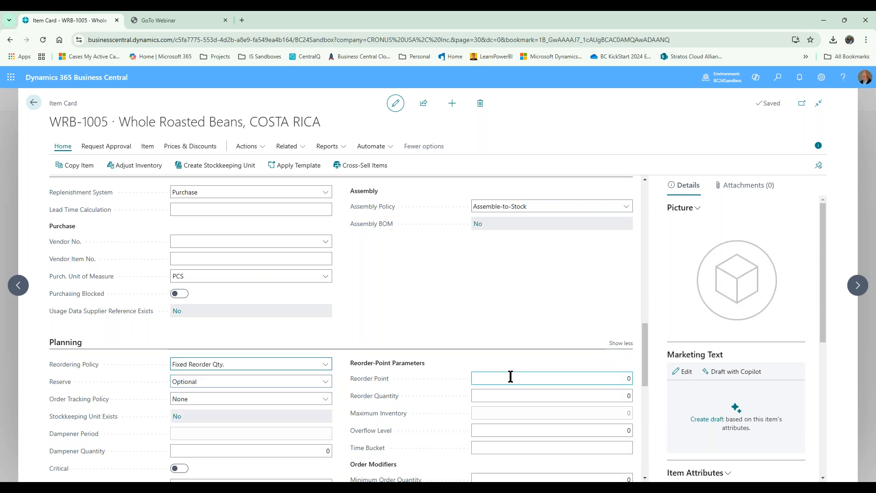
left_click(620, 378)
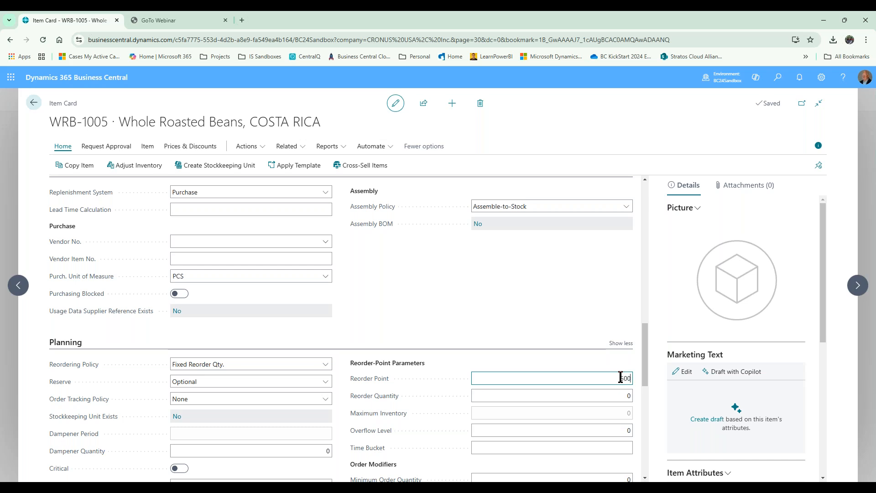
key("Tab")
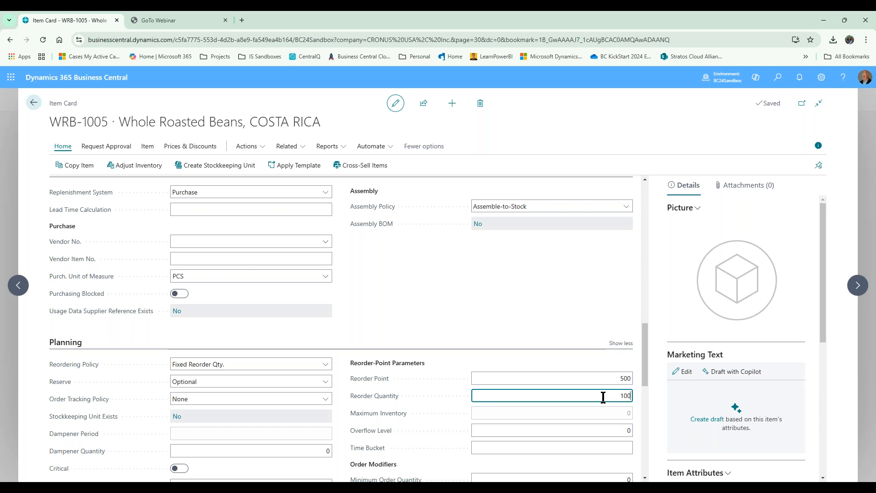
key("Tab")
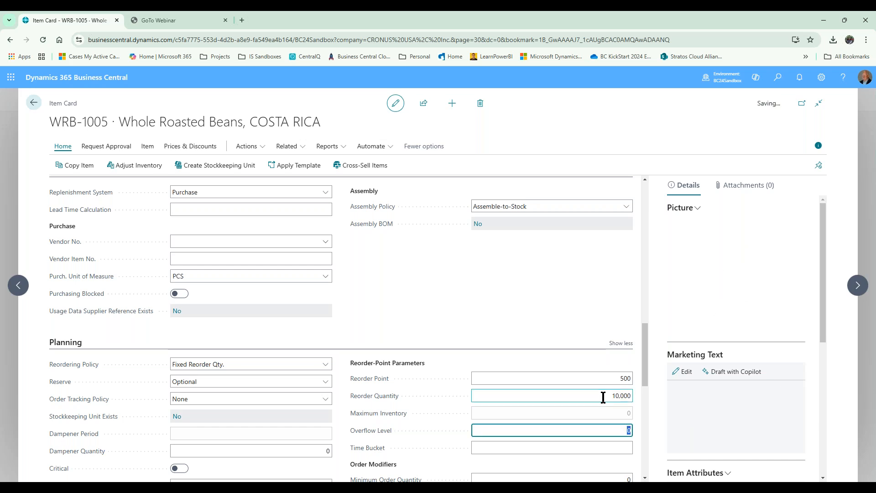
left_click(32, 103)
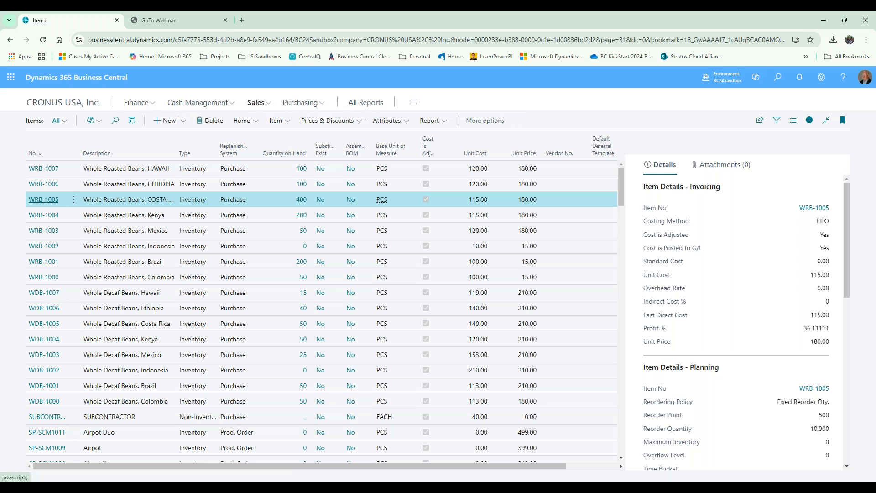
Step: Open the DEFAULT requisition worksheet from the home page and calculate the plan for 4/28/2025 through 5/31/2025
left_click(131, 103)
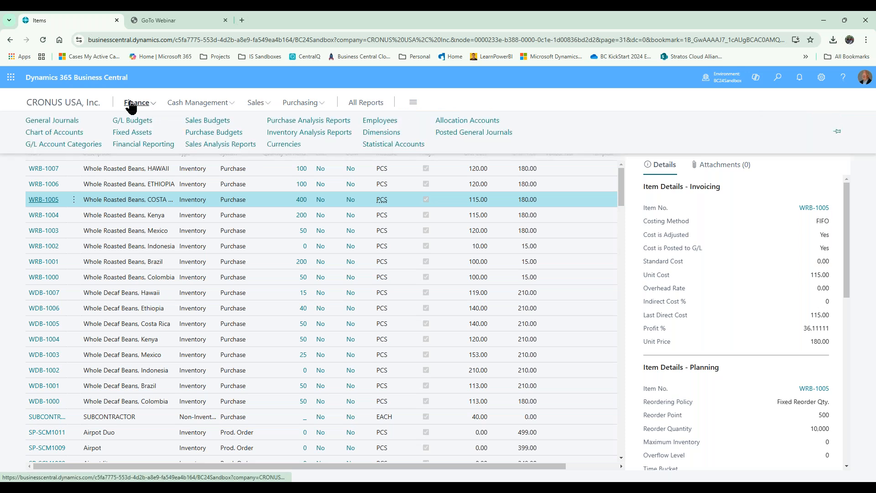
left_click(41, 103)
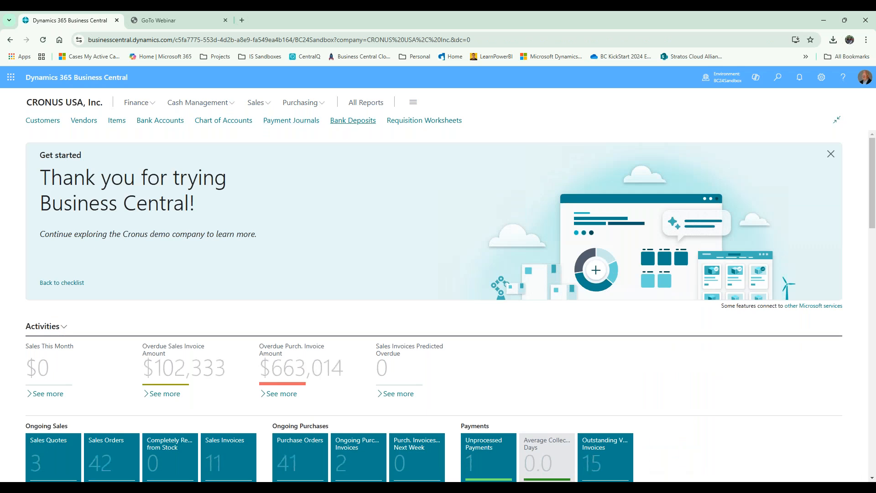
left_click(426, 121)
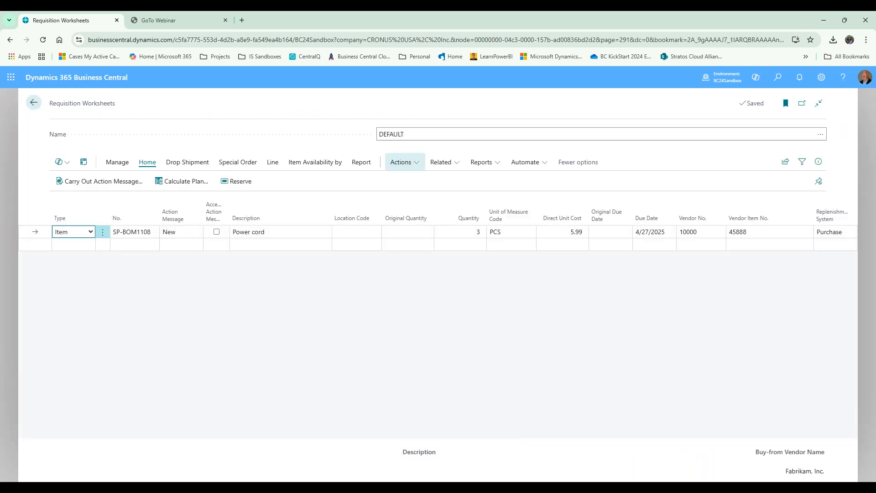
left_click(187, 183)
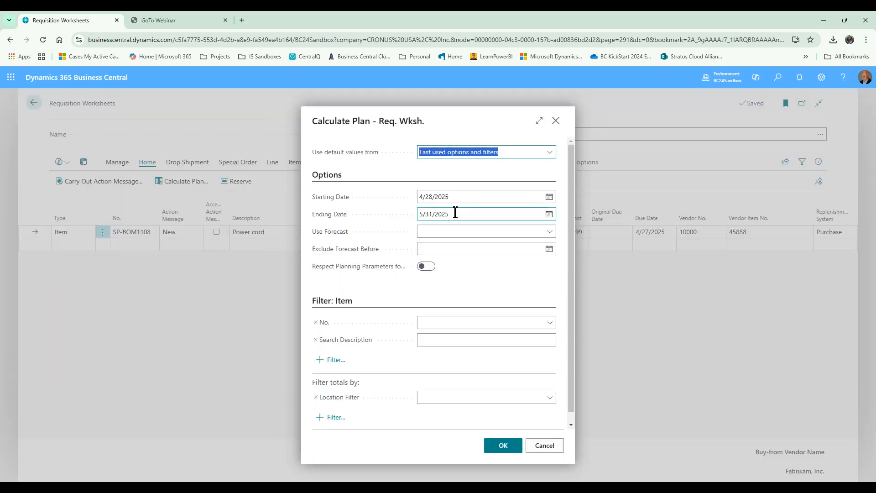
left_click(502, 447)
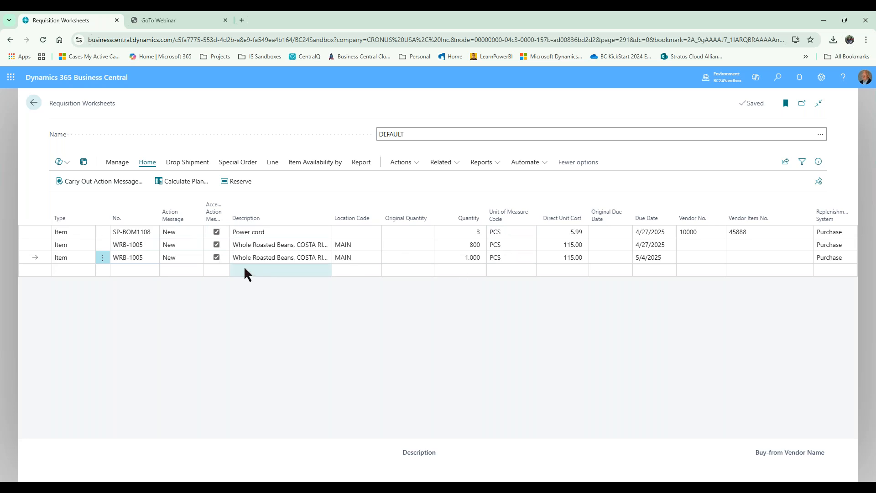
Step: Set the quantity of the WRB-1005 requisition line due 5/4/2025 to 10,000
left_click(446, 258)
type("1")
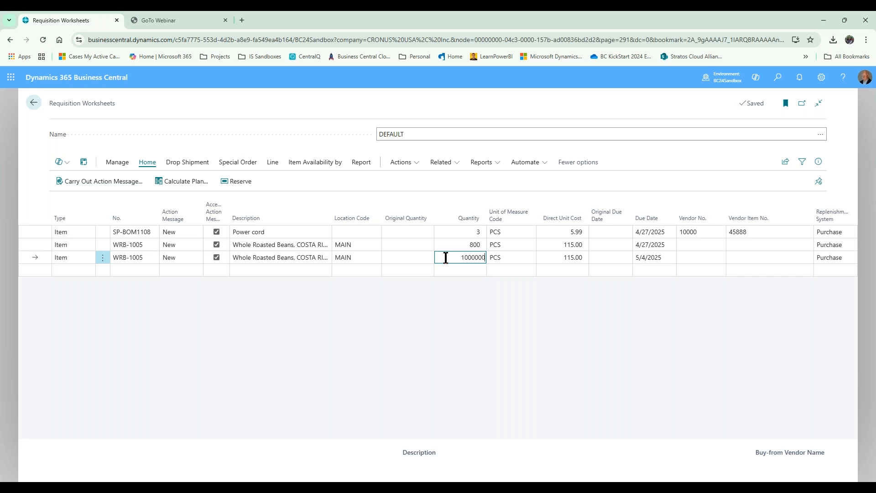
key("BackSpace")
key("BackSpace")
key("Tab")
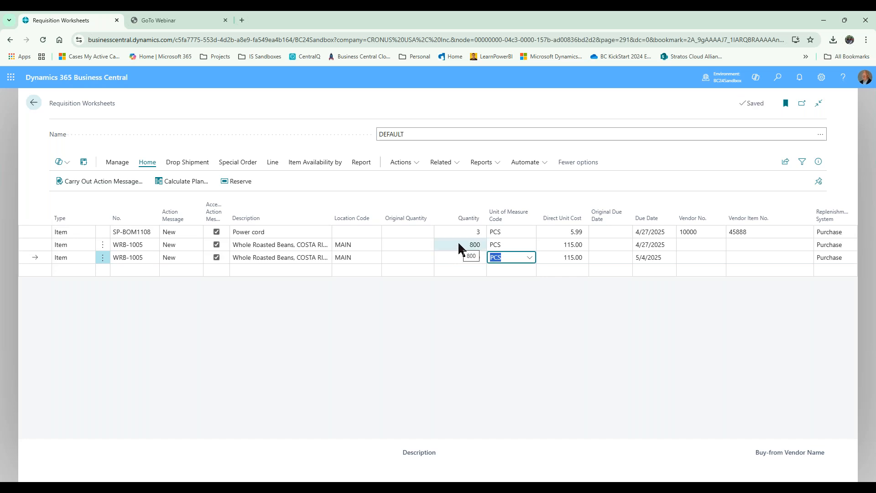
Step: Clear Accept Action Message on the Power cord and 800-piece WRB-1005 lines, and try to carry out the remaining action message
left_click(216, 245)
left_click(217, 232)
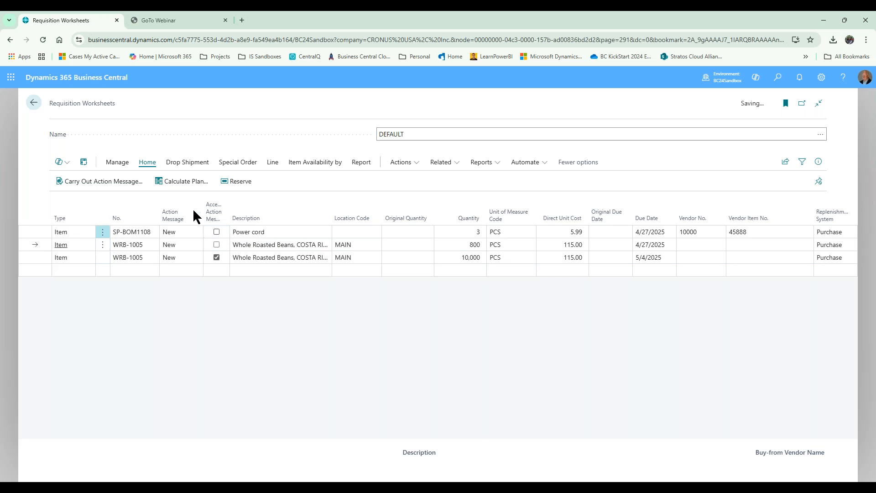
left_click(103, 181)
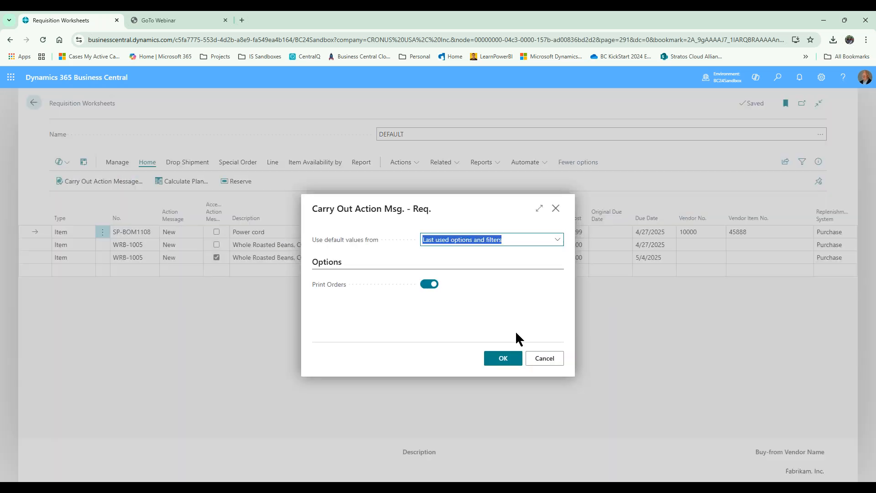
left_click(503, 358)
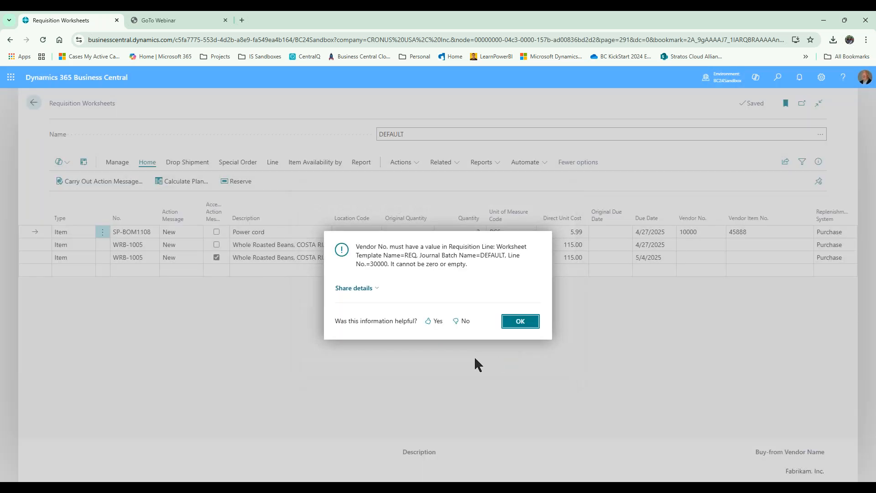
left_click(520, 321)
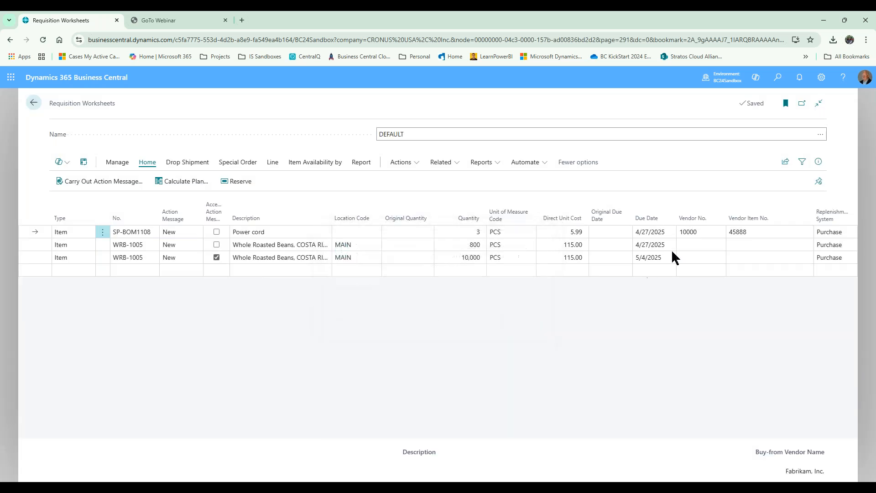
Step: Add a vendor catalog entry for WRB-1005 with vendor item number "brazxilian Coffee" and assign that vendor to the 10,000-piece requisition line
left_click(715, 253)
left_click(719, 256)
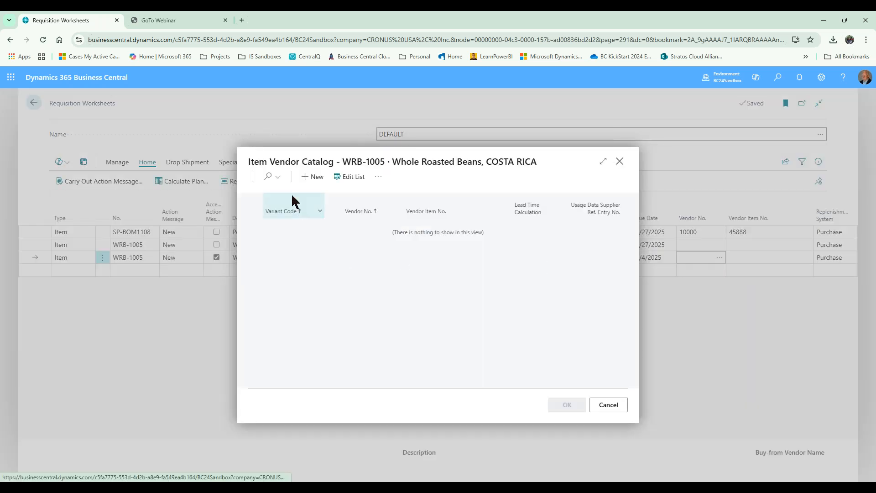
left_click(304, 178)
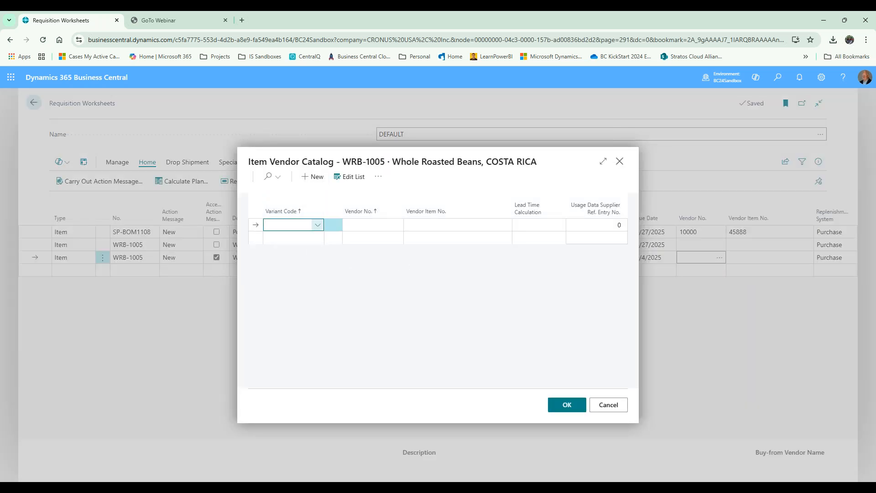
left_click(396, 225)
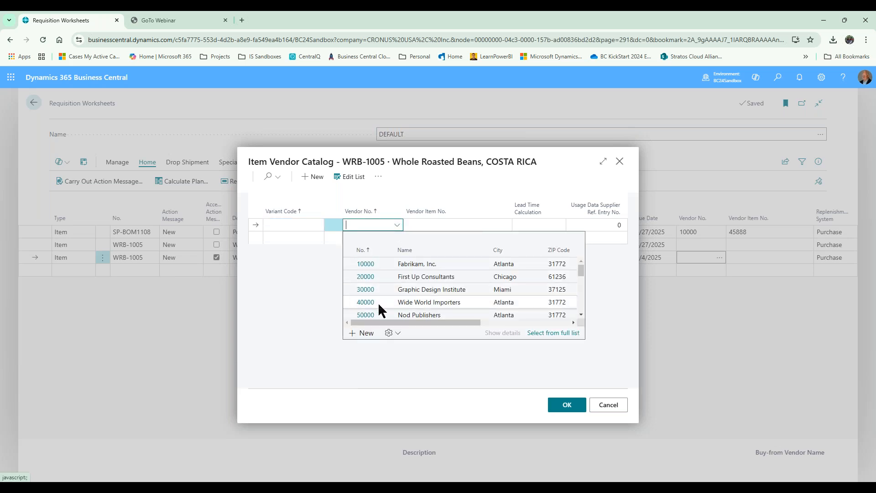
scroll(378, 303, "down", 2)
left_click(365, 309)
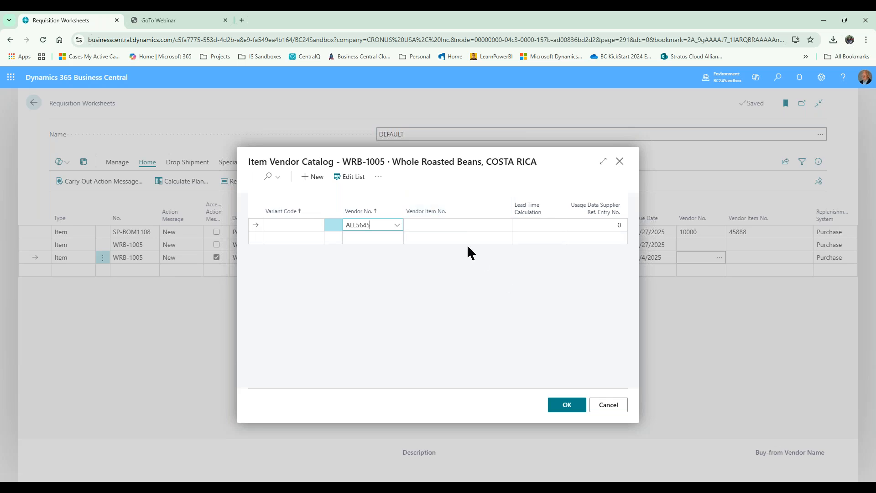
left_click(461, 226)
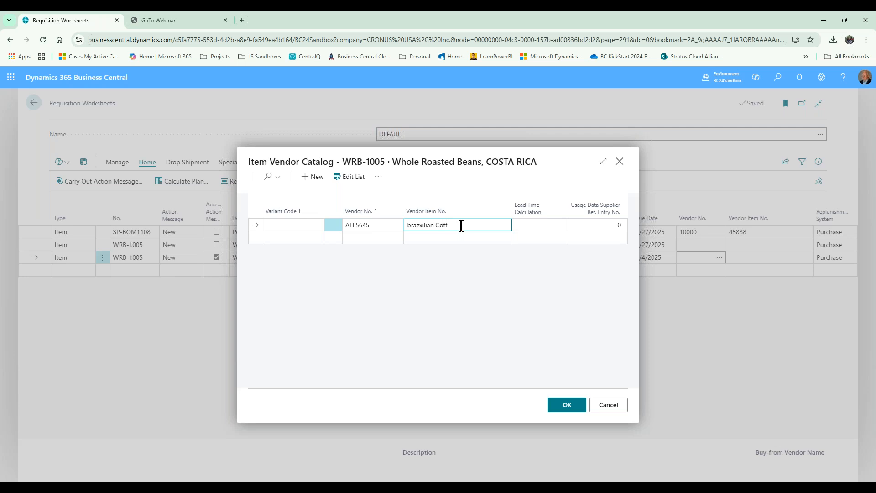
left_click(561, 405)
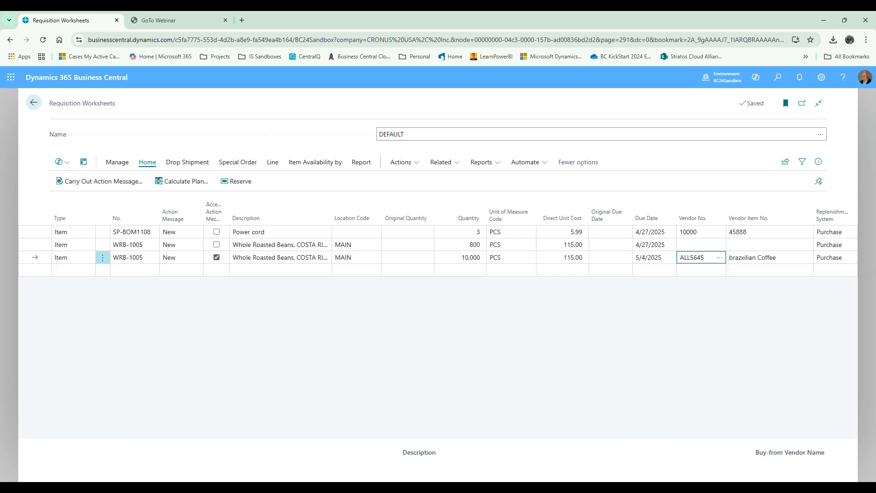
Step: Carry out the action message for the 10,000-piece WRB-1005 line with Print Orders enabled, and close the requisition worksheet
left_click(87, 181)
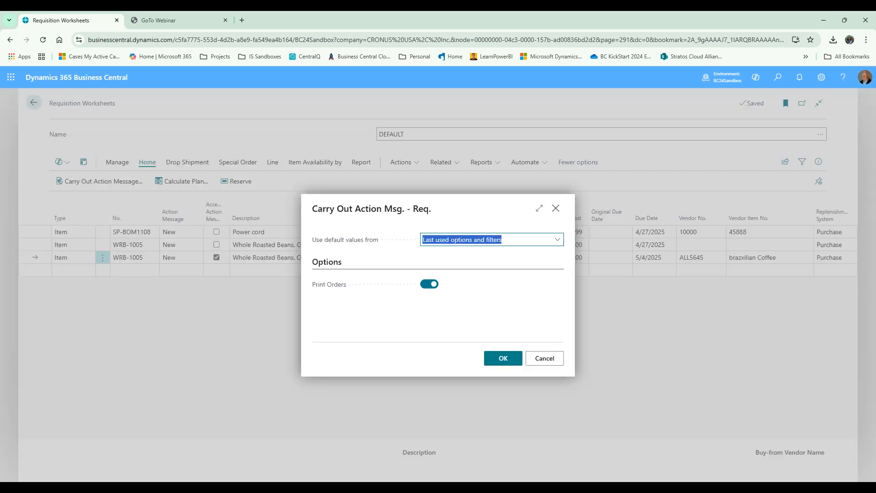
left_click(495, 361)
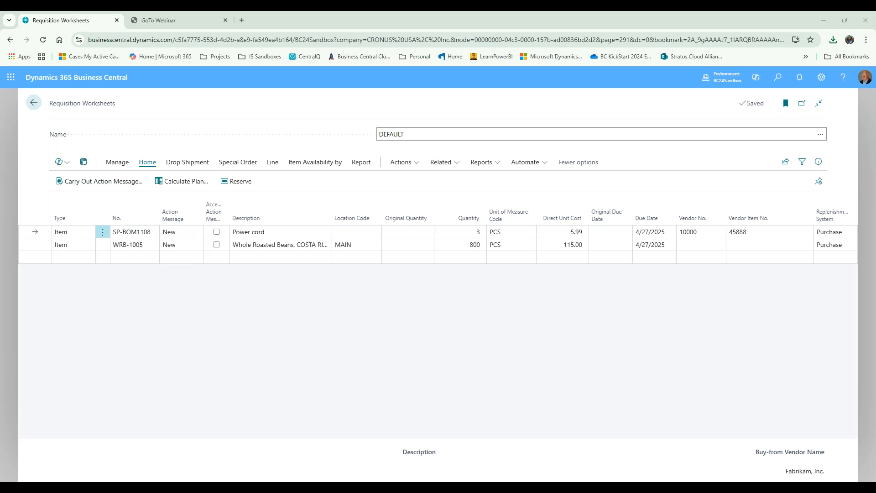
left_click(33, 102)
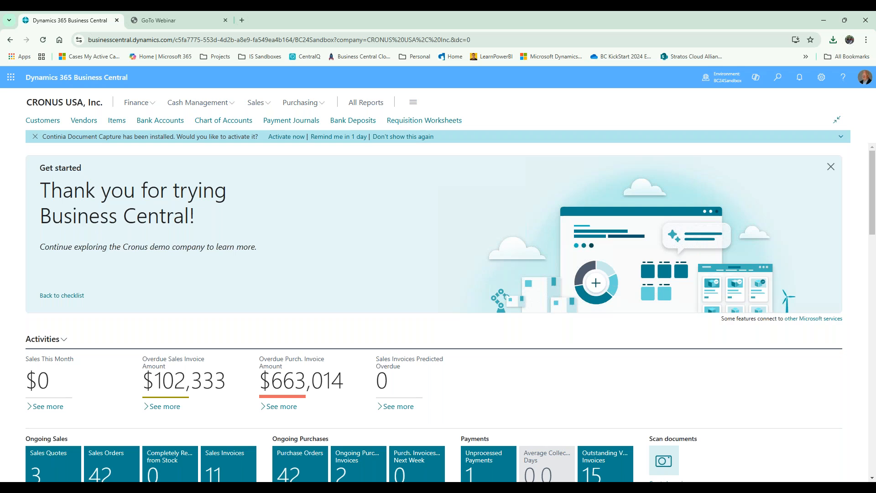
Step: Open the open purchase order for 1,150,000.00 dated 4/30/2025 from the purchase orders list
left_click(308, 108)
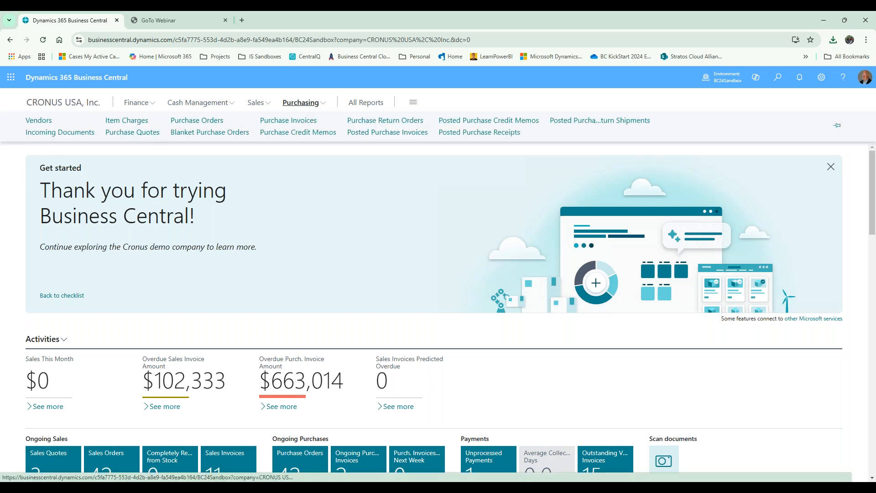
left_click(200, 121)
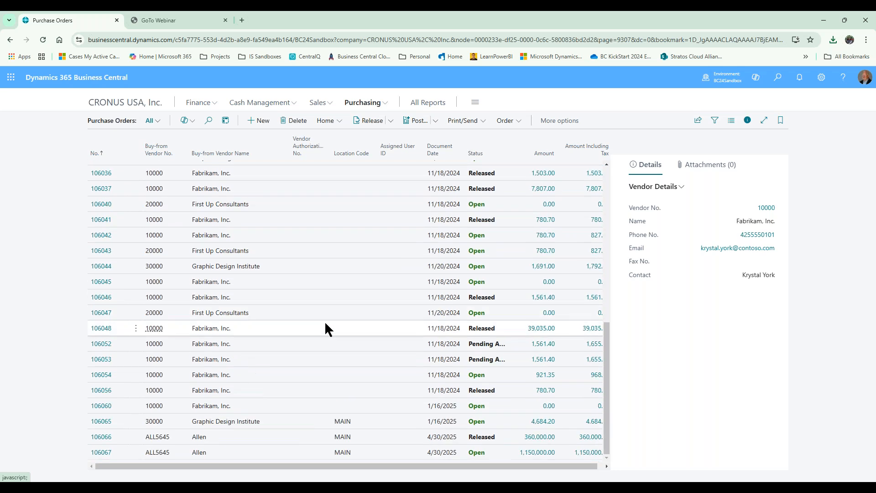
left_click(102, 453)
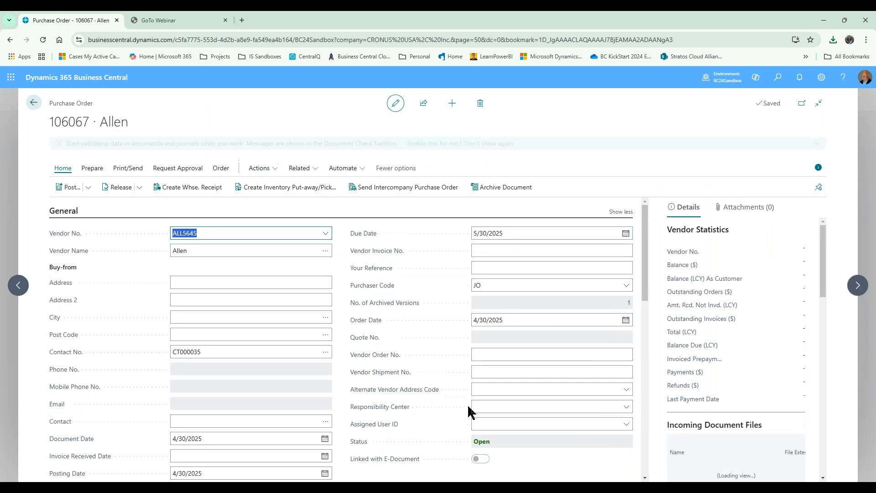
Step: Post the receipt for the purchase order of 10,000 WRB-1005 without invoicing, and close the order
scroll(468, 405, "down", 5)
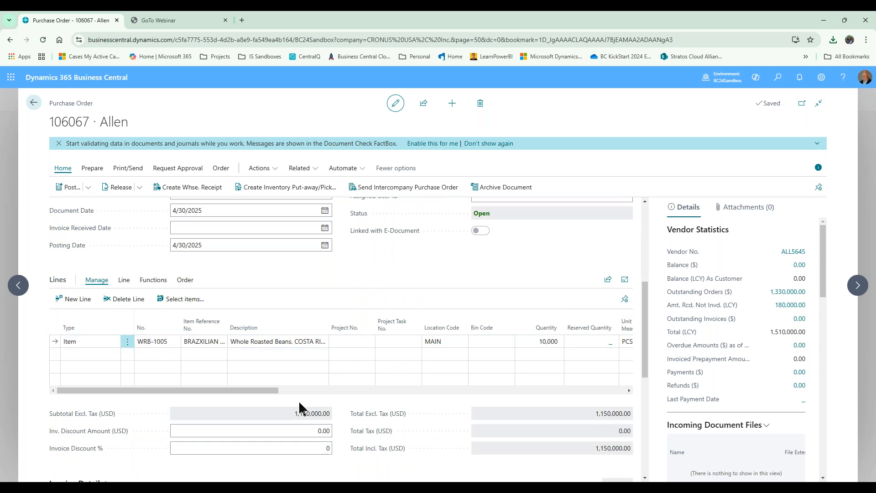
left_click(73, 188)
left_click(370, 259)
left_click(479, 312)
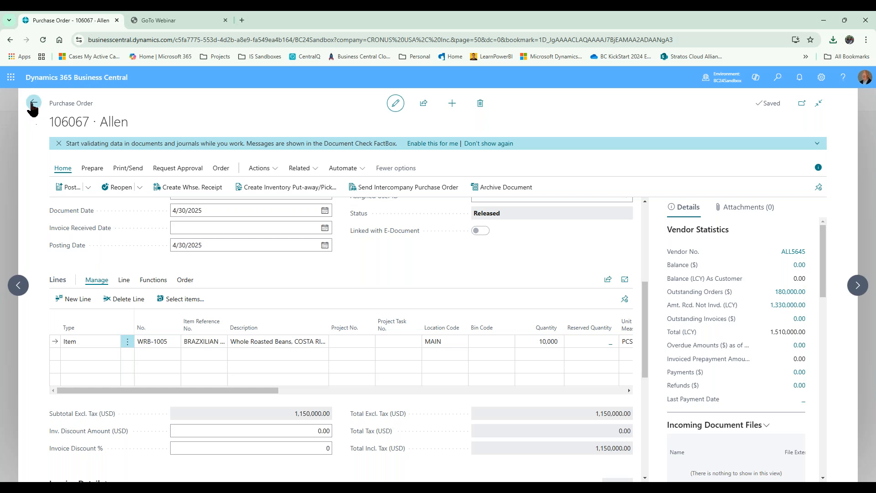
left_click(33, 105)
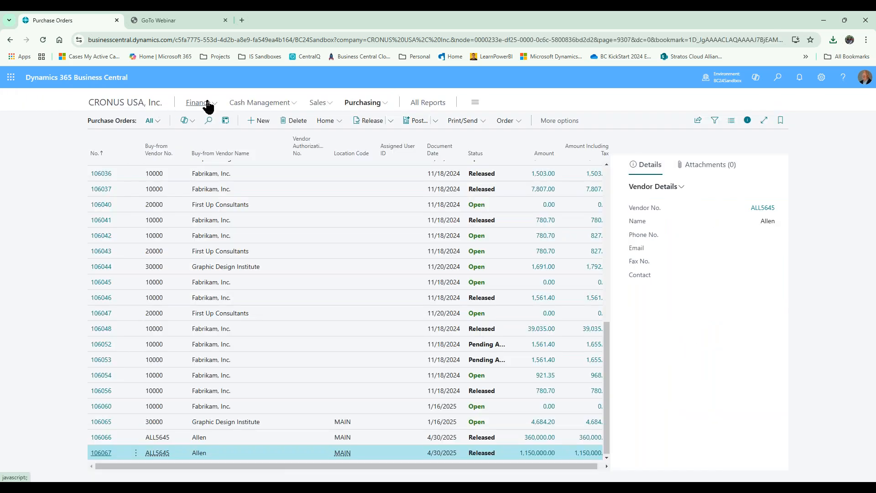
Step: Open the released School of Fine Art sales order with external document number CUST PO from the sales orders list
left_click(313, 102)
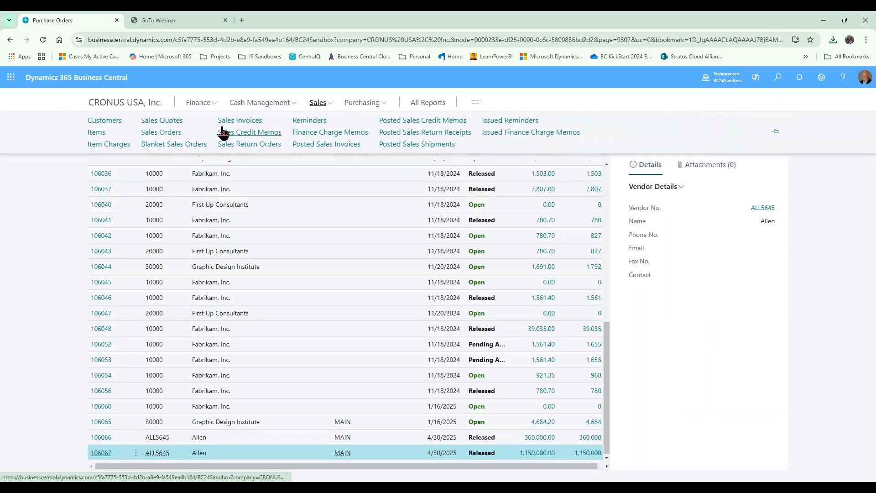
left_click(161, 133)
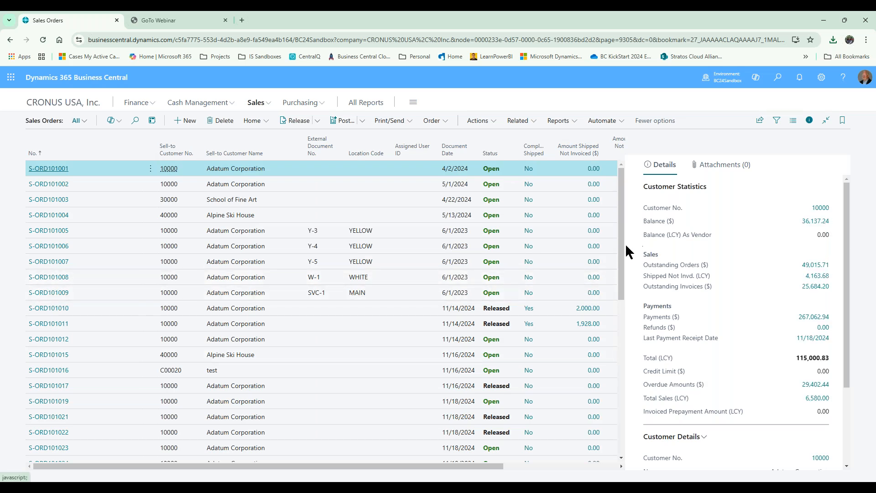
left_click_drag(621, 255, 621, 442)
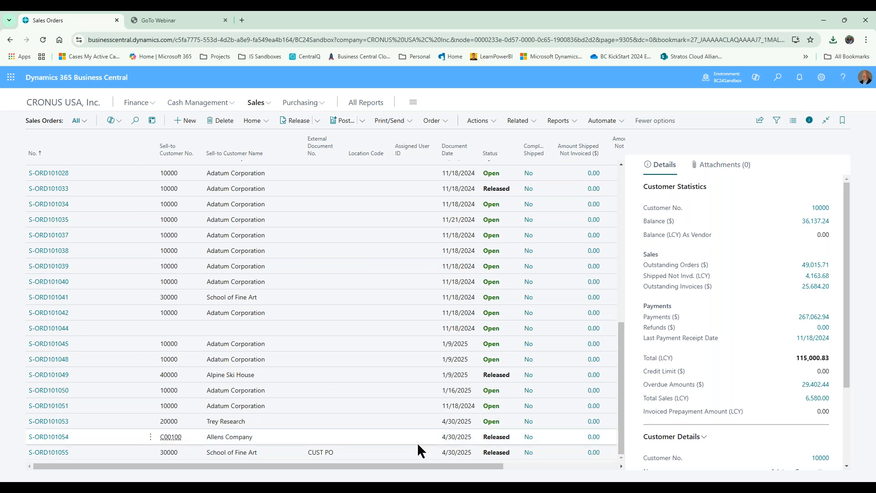
left_click(49, 453)
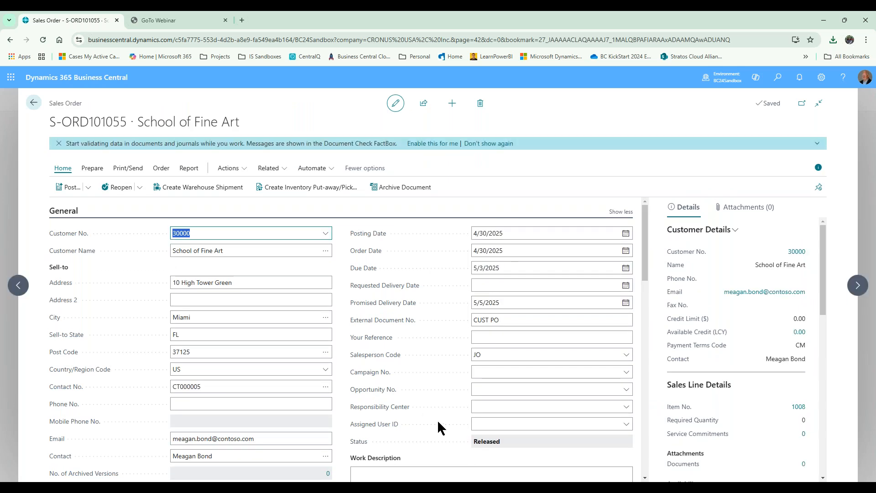
Step: Review the assemble-to-order component lines behind the quantity to assemble on the sales order's Kit line
scroll(437, 420, "down", 4)
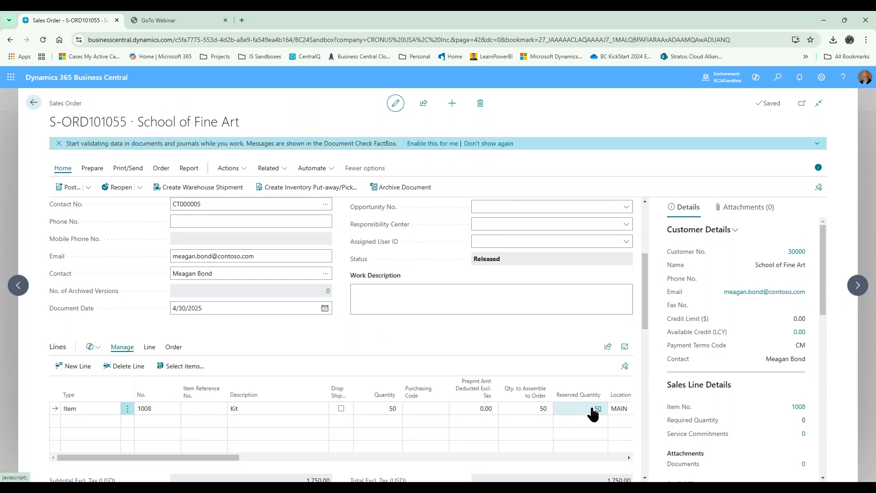
left_click_drag(219, 454, 306, 453)
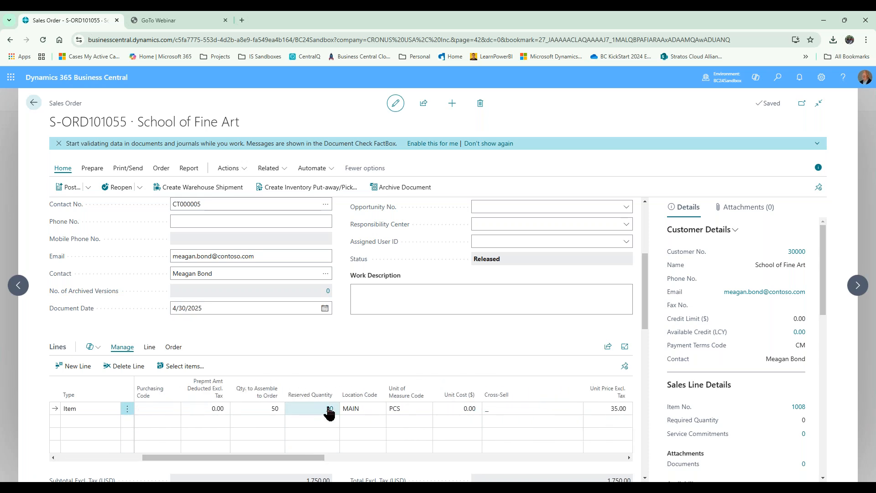
left_click(272, 409)
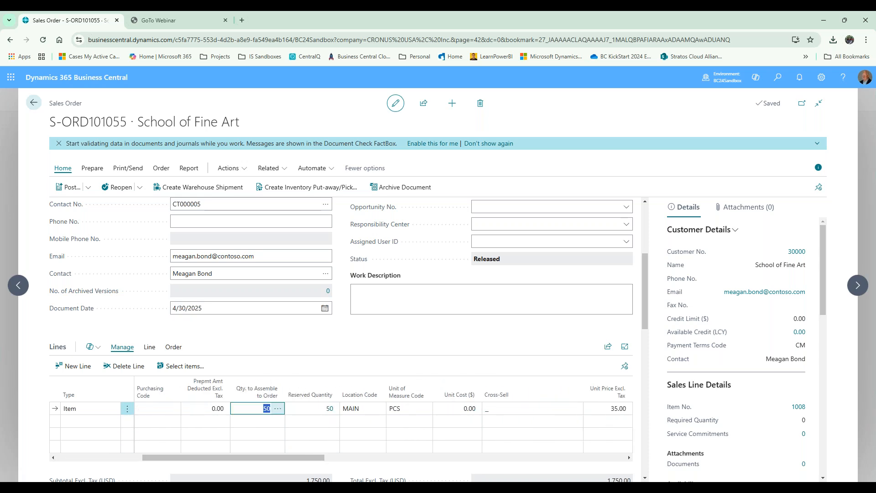
left_click(278, 408)
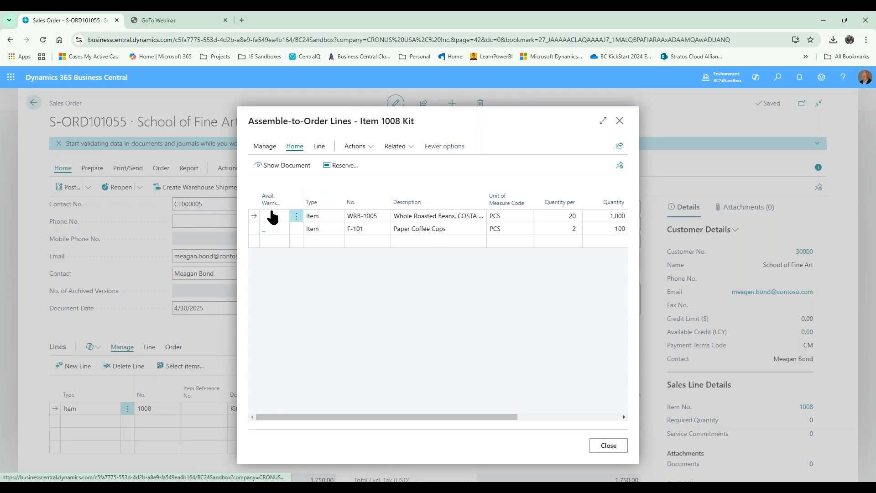
left_click(607, 446)
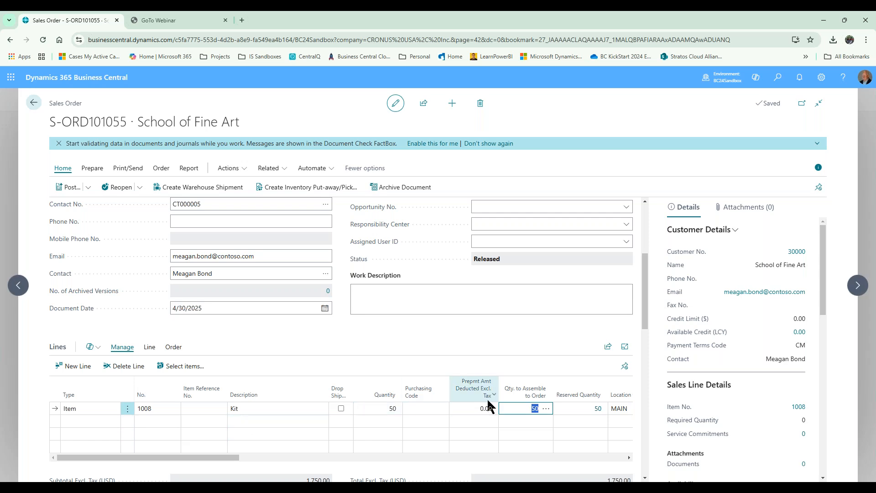
left_click(546, 409)
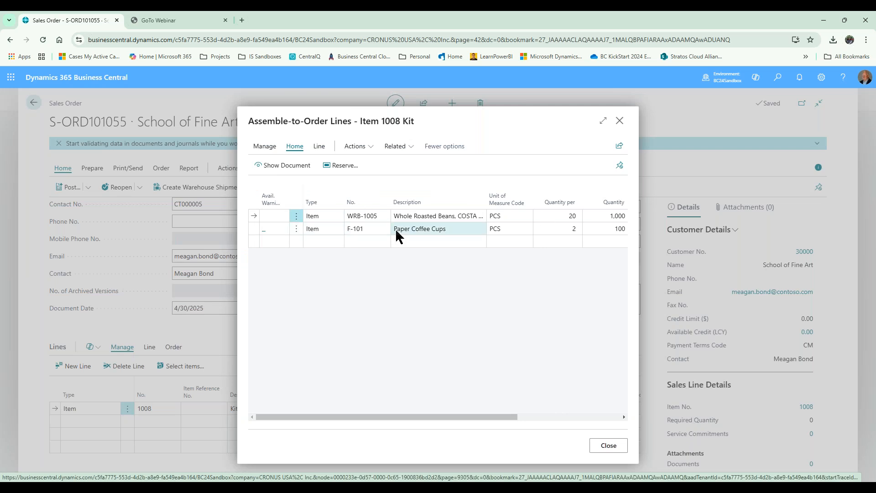
left_click(598, 445)
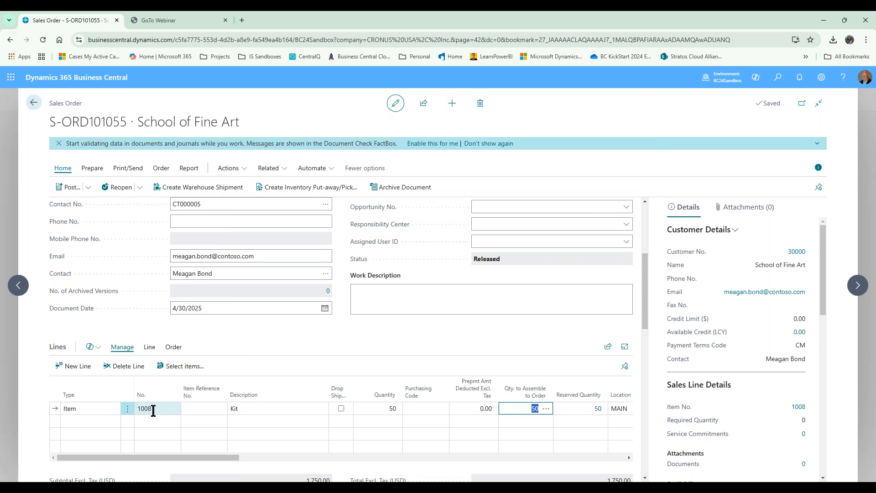
Step: Try to post the Kit sales order with Ship and Invoice, and close the error messages page
left_click(73, 189)
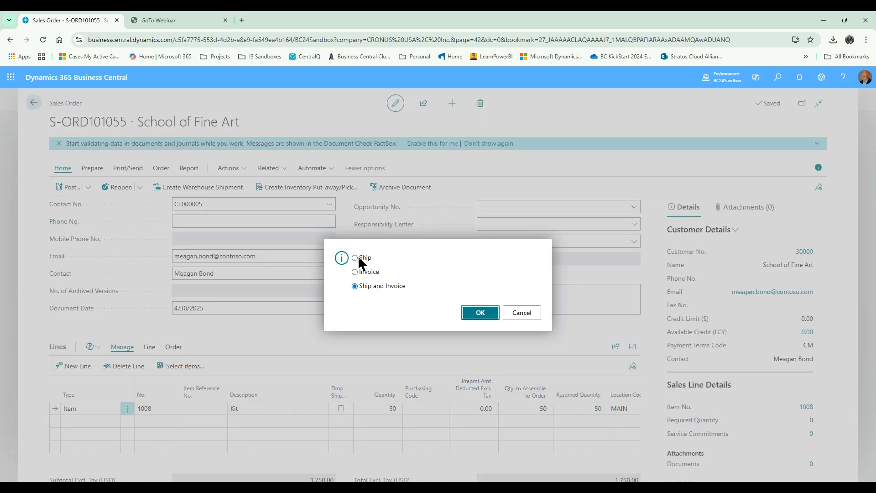
left_click(475, 314)
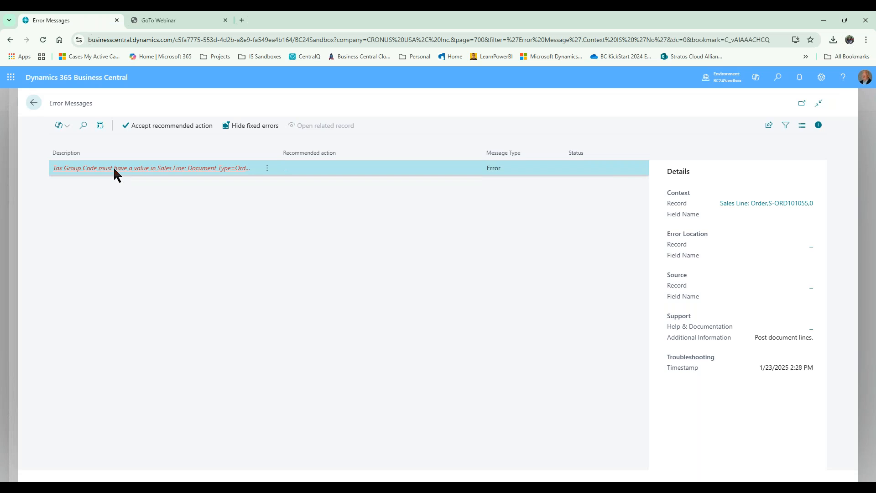
left_click(34, 102)
Step: Try to set the Tax Group Code to NONTAXABLE on the released order's Kit line, and refresh to discard the change
left_click_drag(233, 458, 438, 455)
left_click(469, 409)
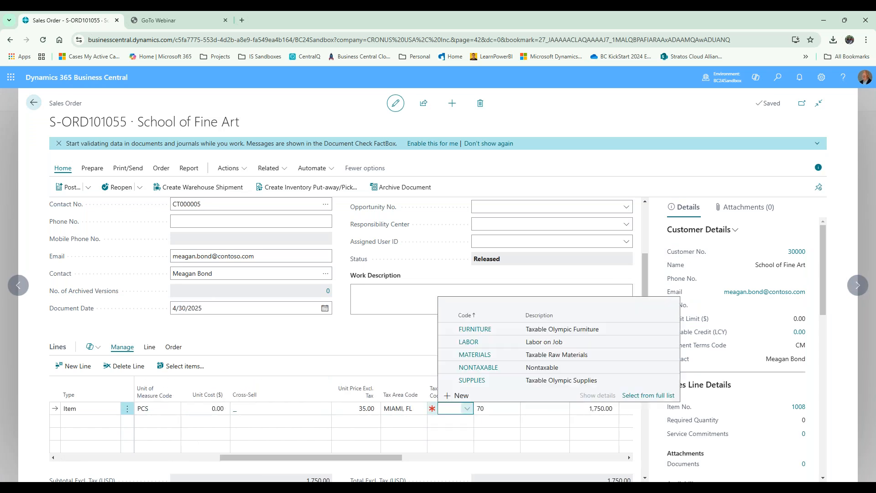
left_click(476, 366)
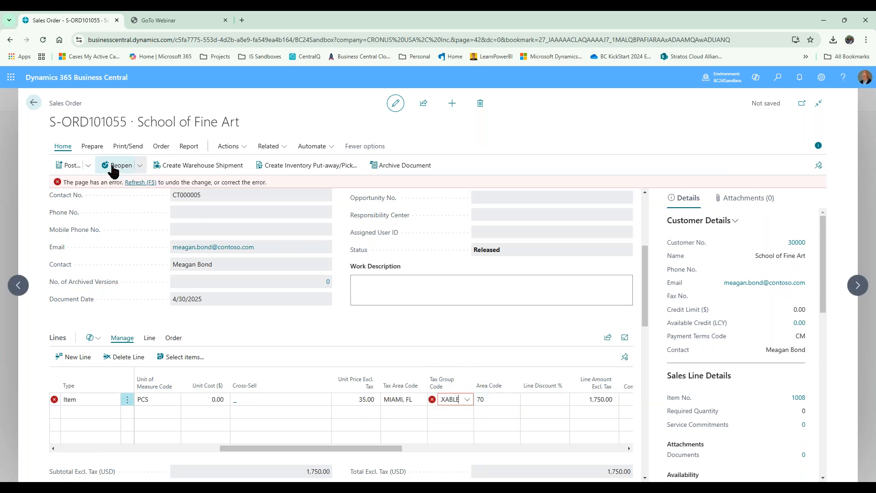
left_click(135, 182)
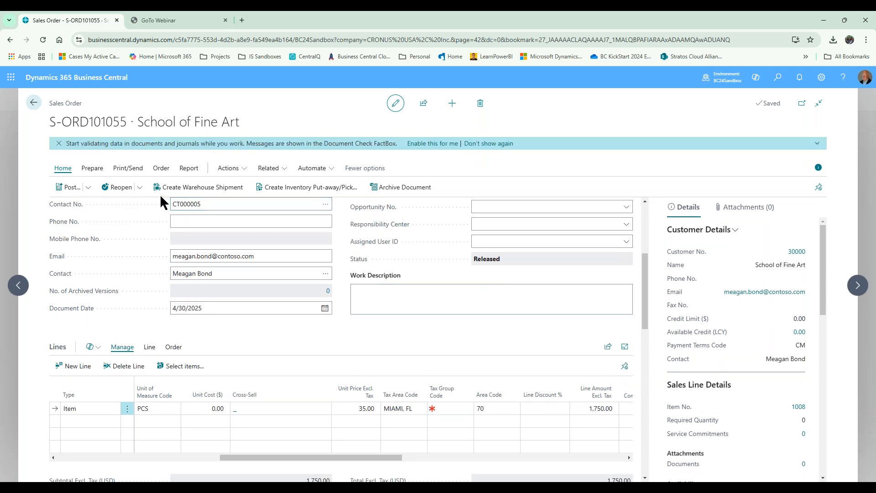
Step: Reopen the sales order to set the Kit line's Tax Group Code to NONTAXABLE, and release the order again
left_click(121, 187)
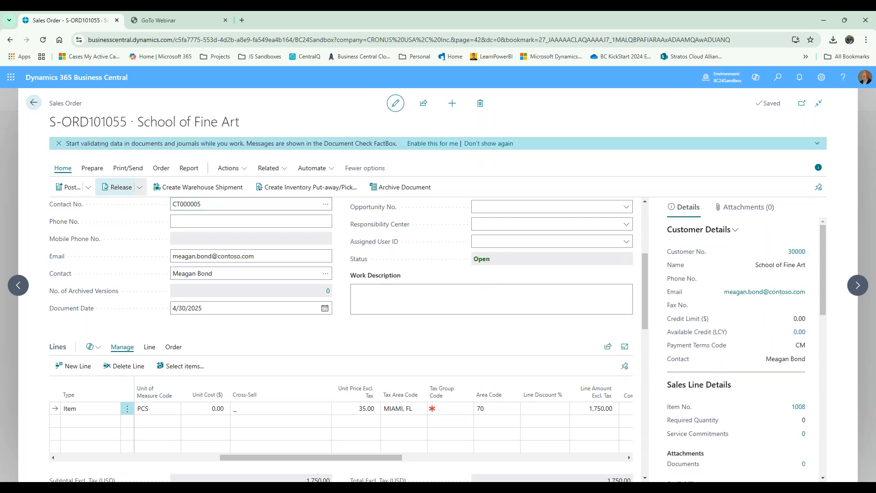
left_click(454, 409)
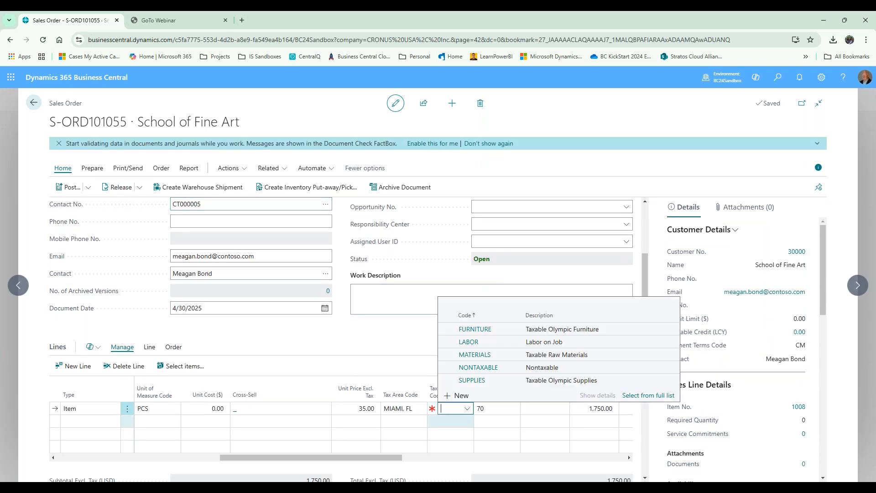
left_click(473, 368)
left_click(117, 187)
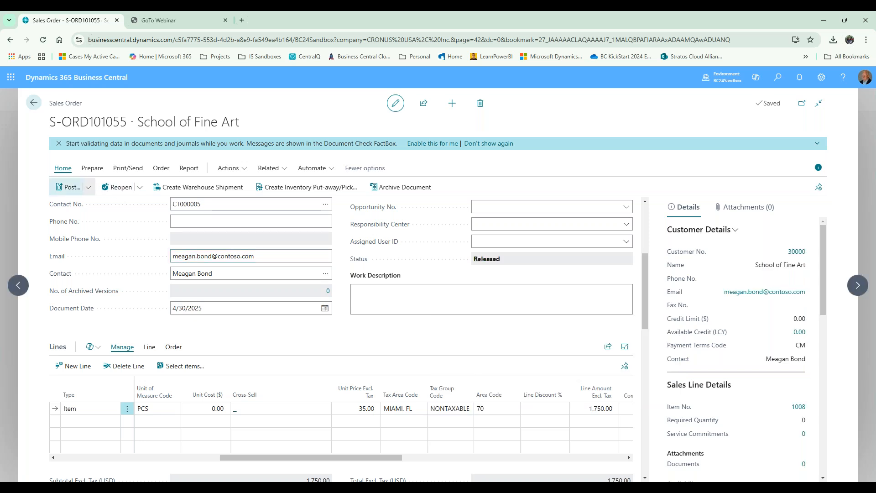
Step: Post the sales order with Ship and Invoice, and review the lines of the posted sales invoice
left_click(64, 188)
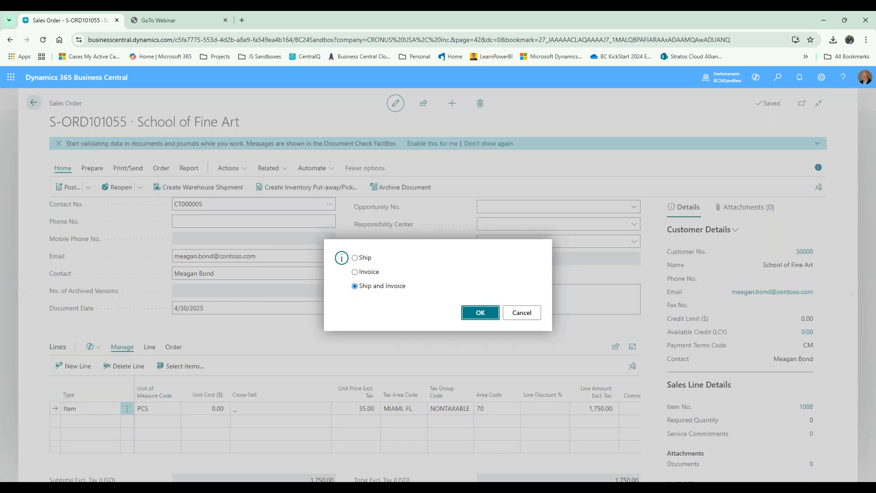
left_click(473, 317)
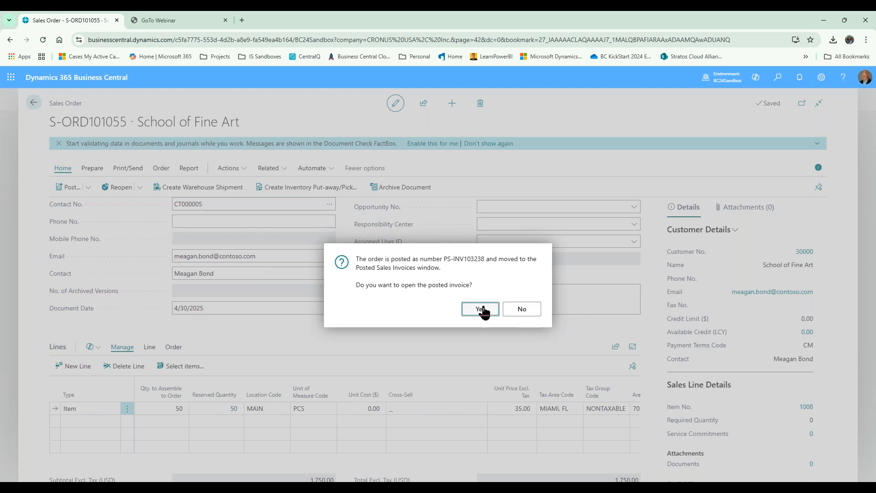
left_click(483, 310)
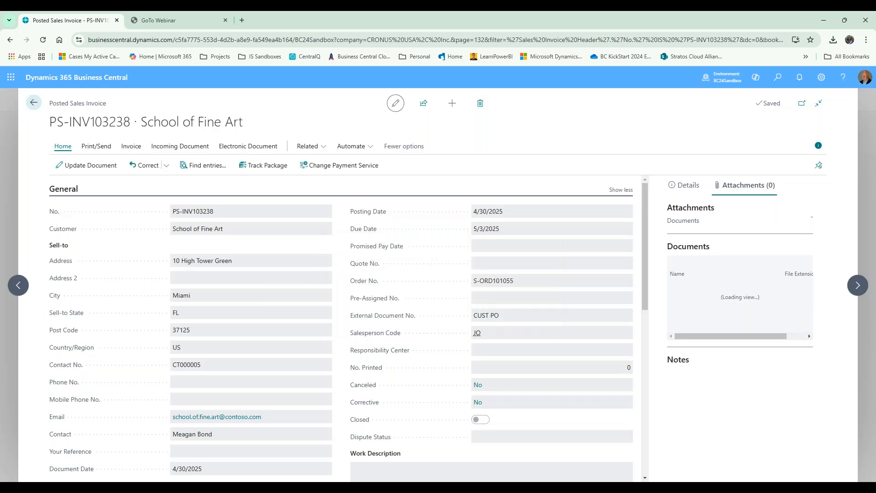
scroll(451, 342, "down", 5)
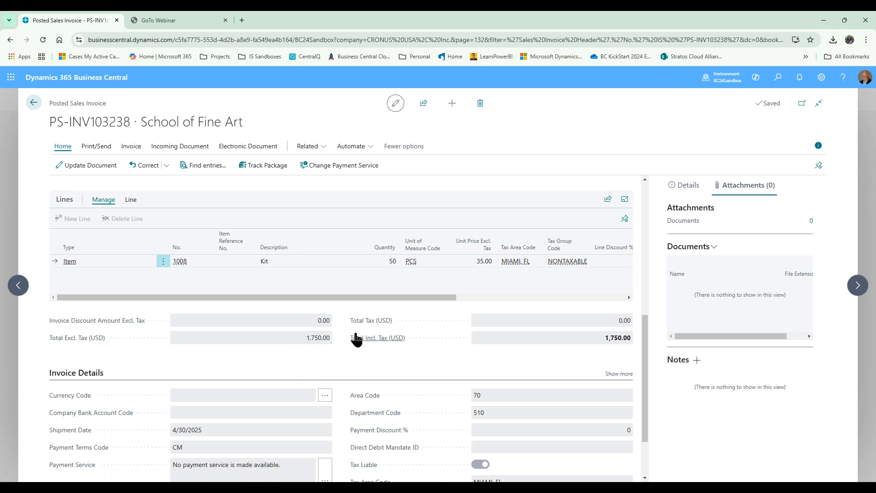
left_click(35, 103)
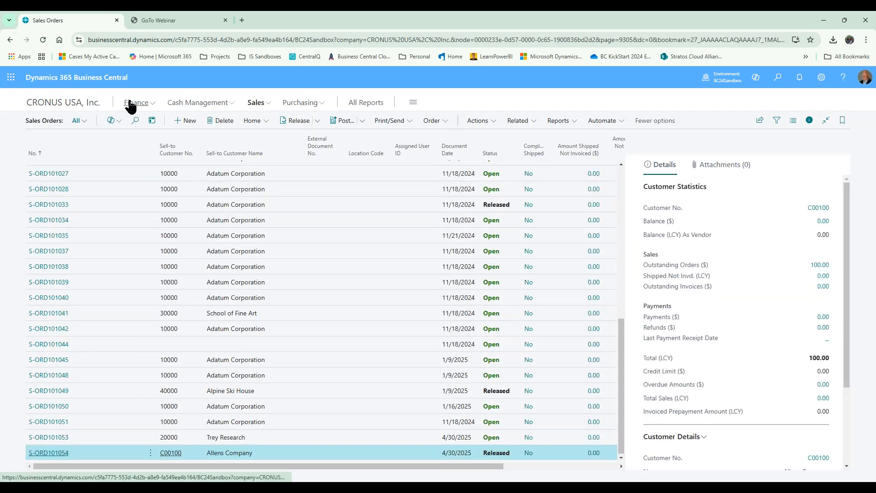
Step: Search for "assembly" and check the Assembly Orders list for remaining Kit orders
left_click(778, 78)
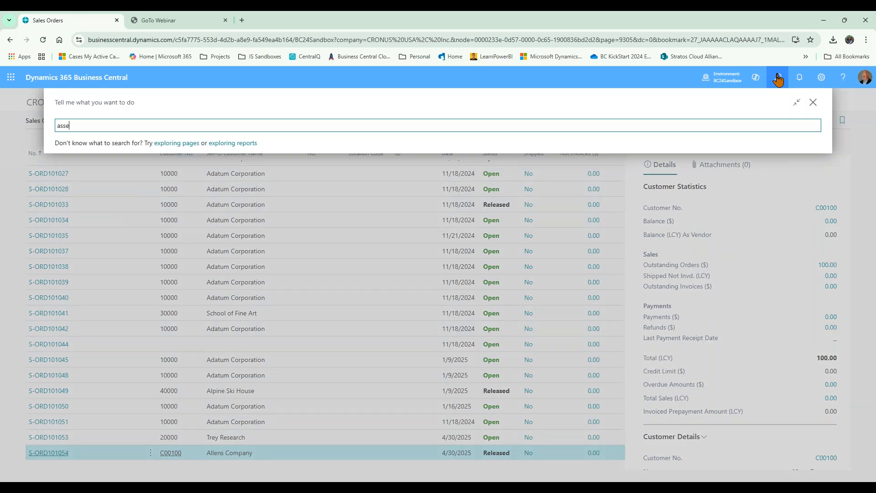
type("assemblt")
key("BackSpace")
type("y")
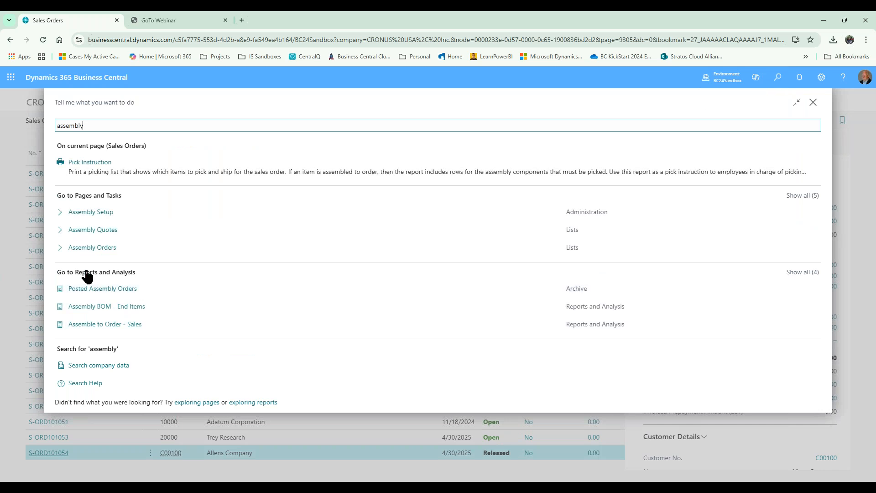
left_click(92, 247)
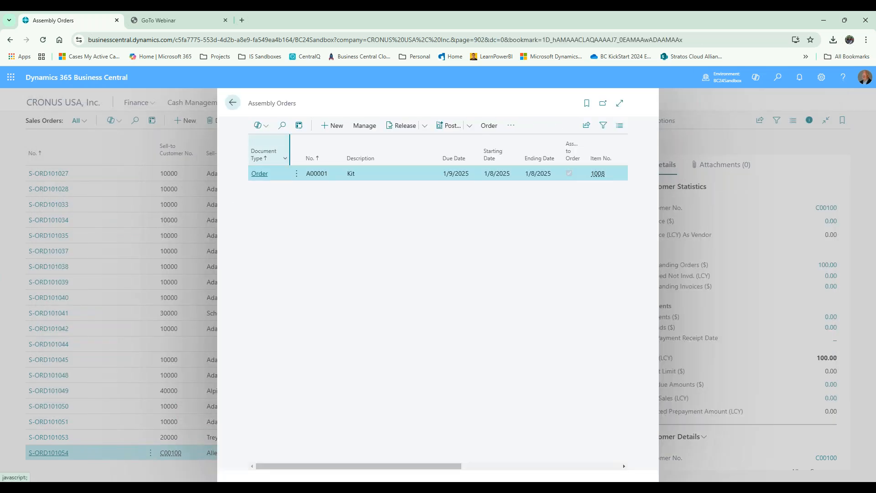
left_click(232, 103)
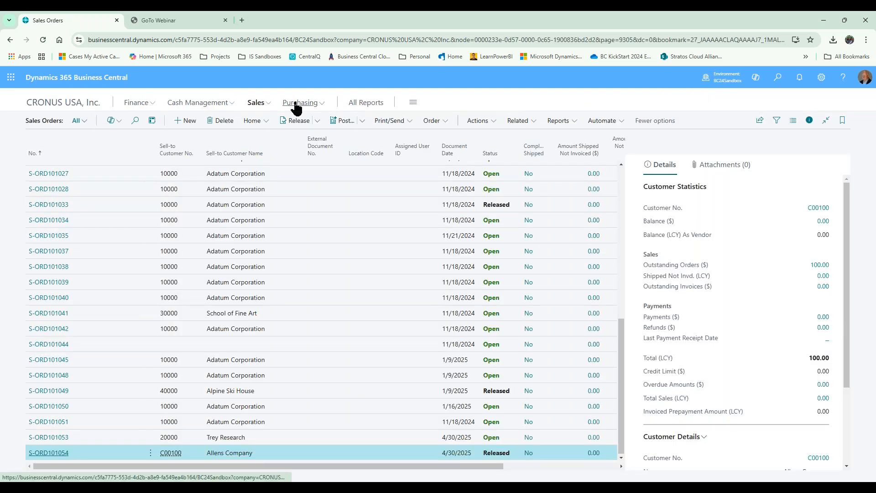
Step: Open the item card of item 1008 Kit and check its physical inventory ledger entries
left_click(257, 102)
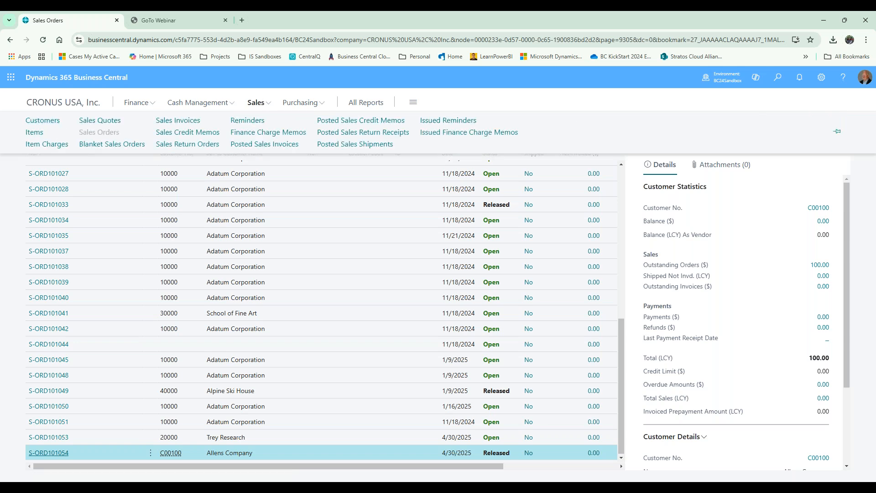
left_click(31, 133)
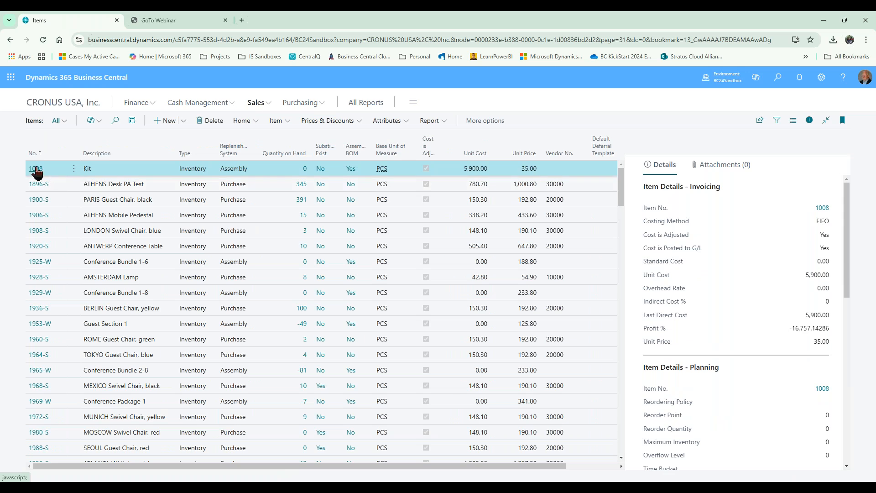
left_click(36, 169)
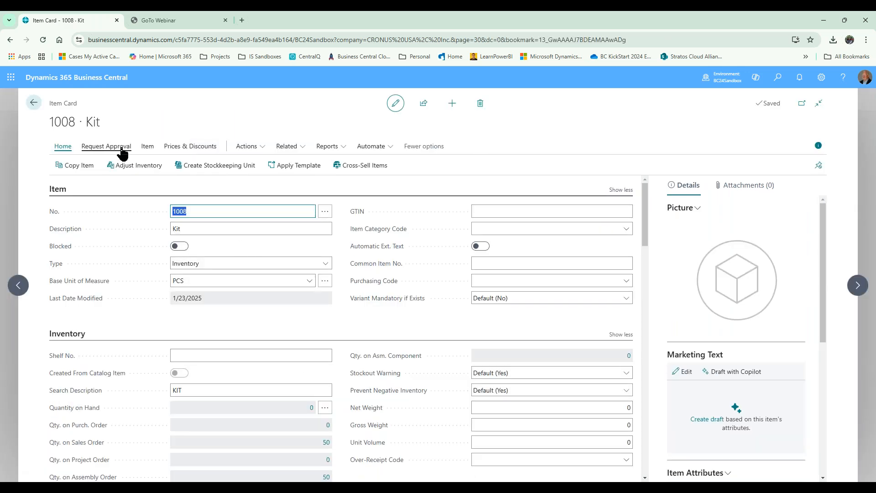
left_click(147, 147)
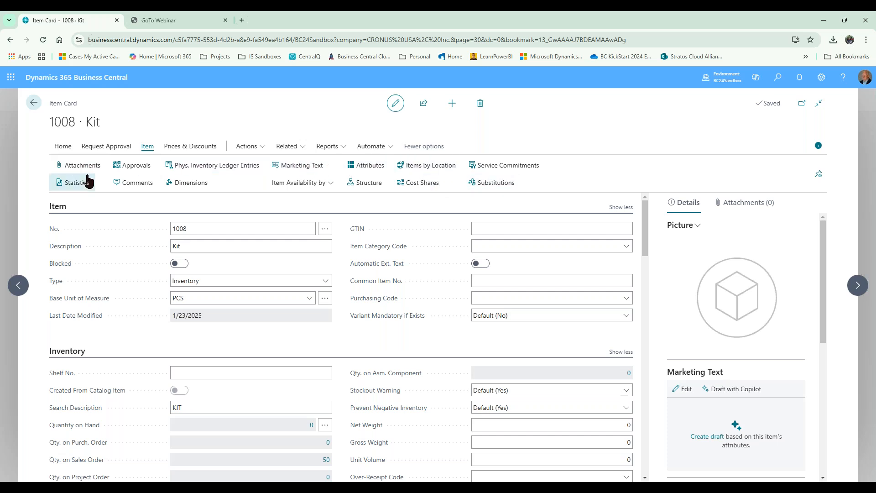
left_click(199, 166)
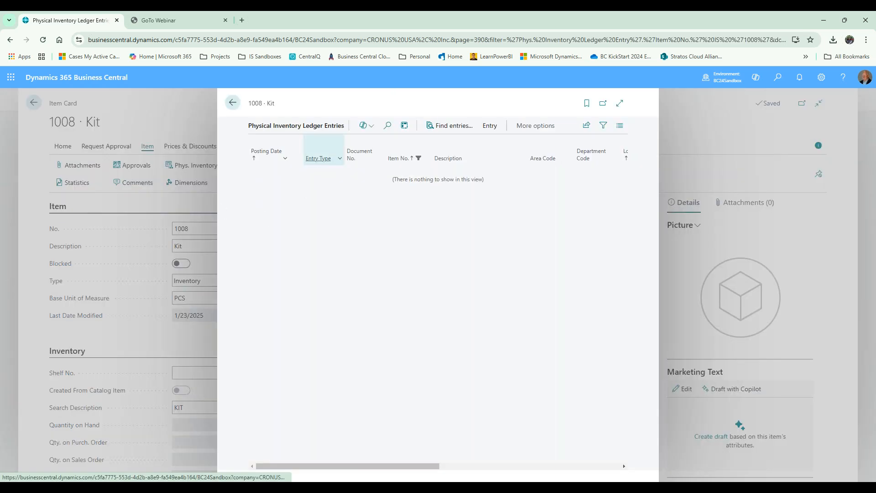
left_click(233, 103)
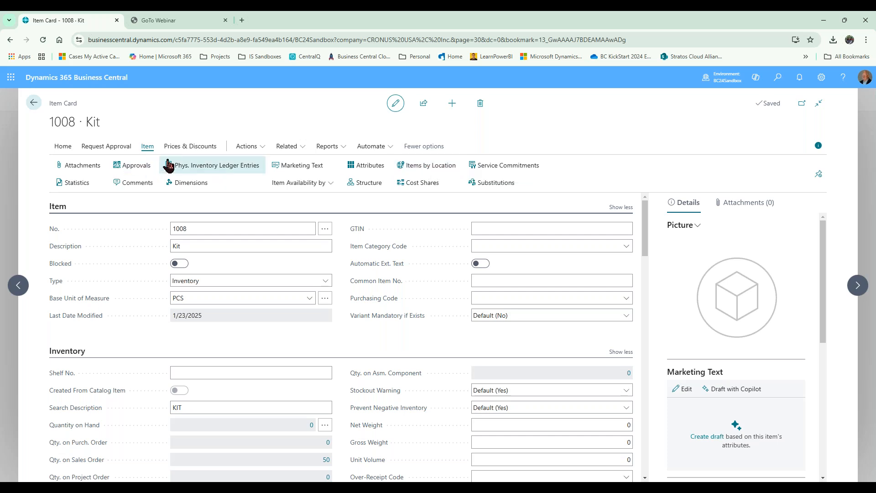
Step: Review the Kit's item ledger entries across the document, quantity, sales amount and cost amount columns, and return to the item list
left_click(253, 147)
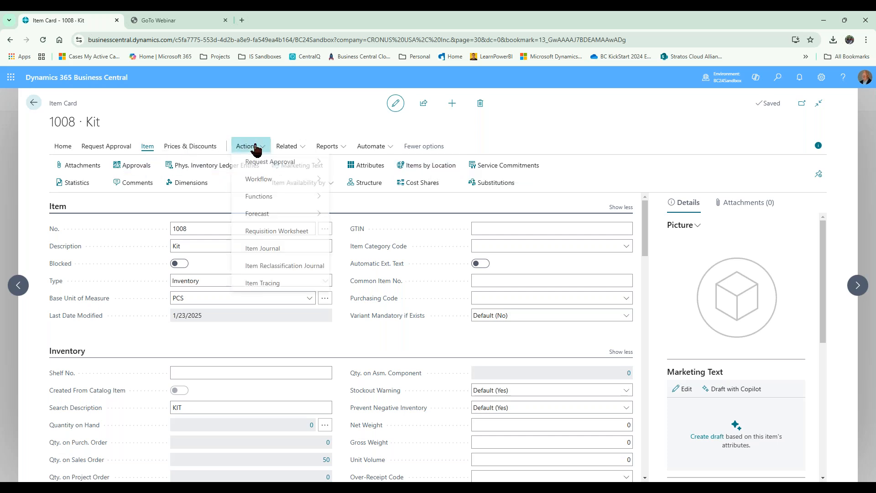
mouse_move(270, 167)
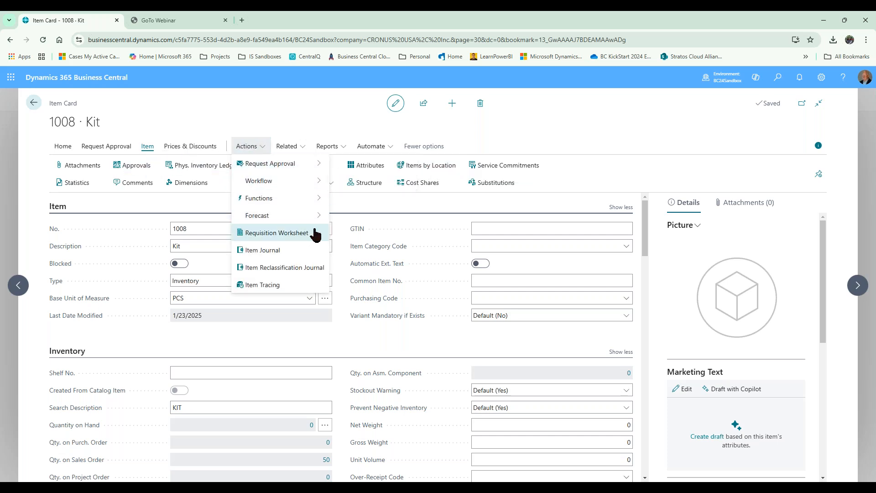
left_click(301, 147)
mouse_move(305, 170)
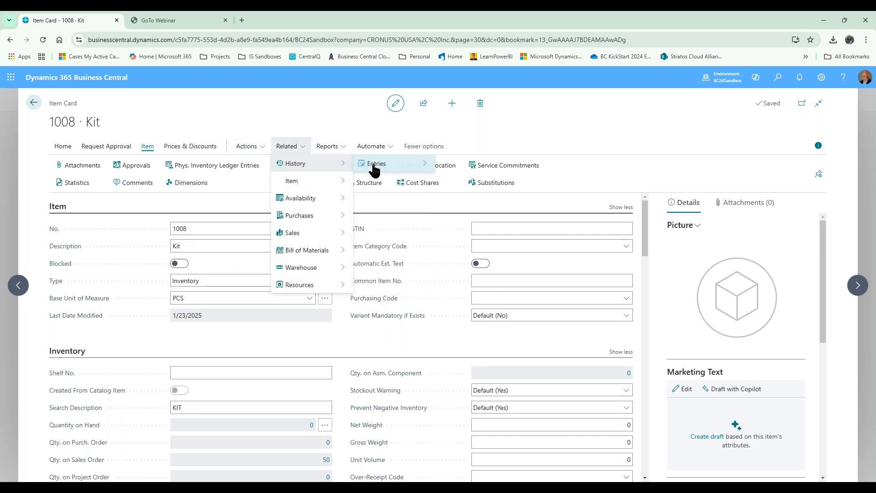
mouse_move(381, 172)
left_click(470, 163)
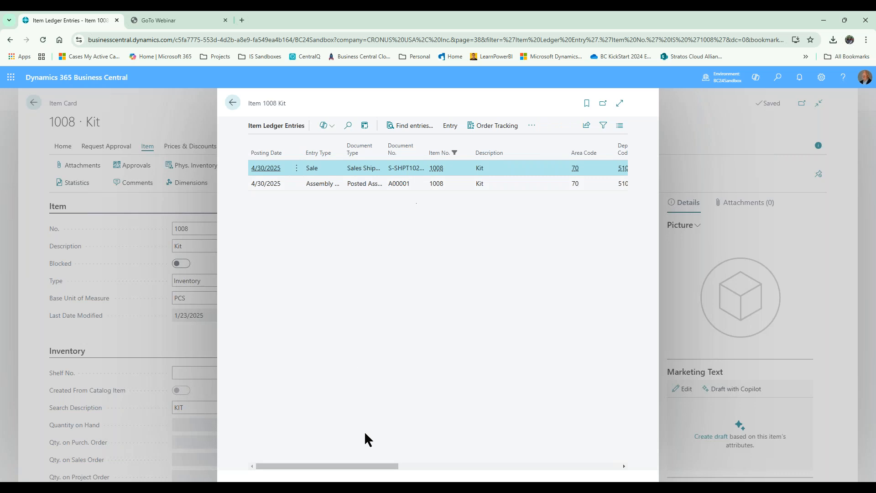
left_click_drag(366, 466, 398, 466)
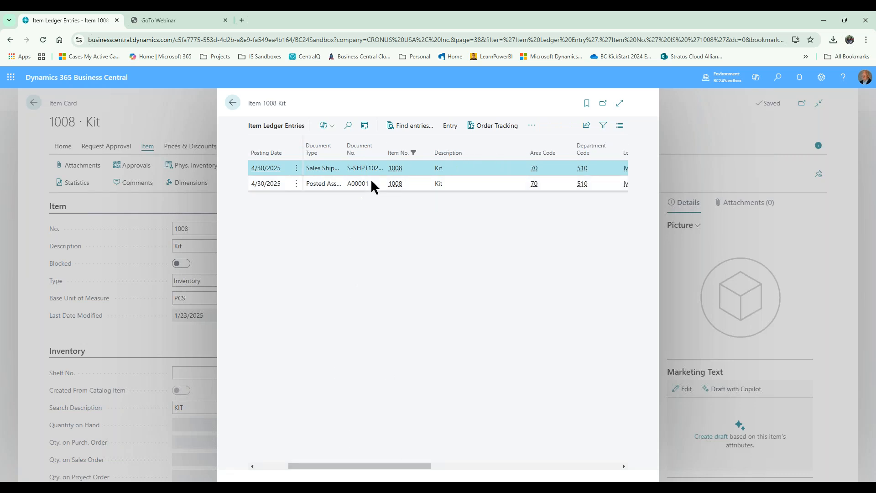
left_click_drag(398, 464, 548, 466)
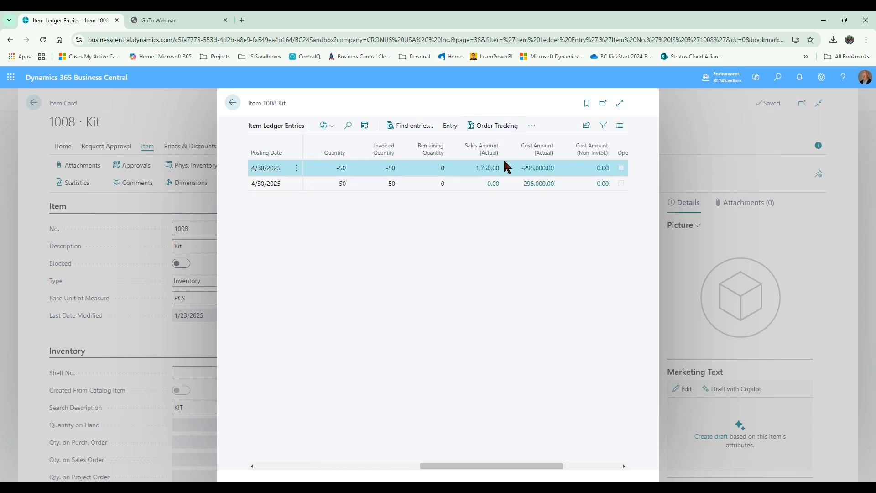
left_click_drag(475, 466, 312, 467)
left_click(233, 103)
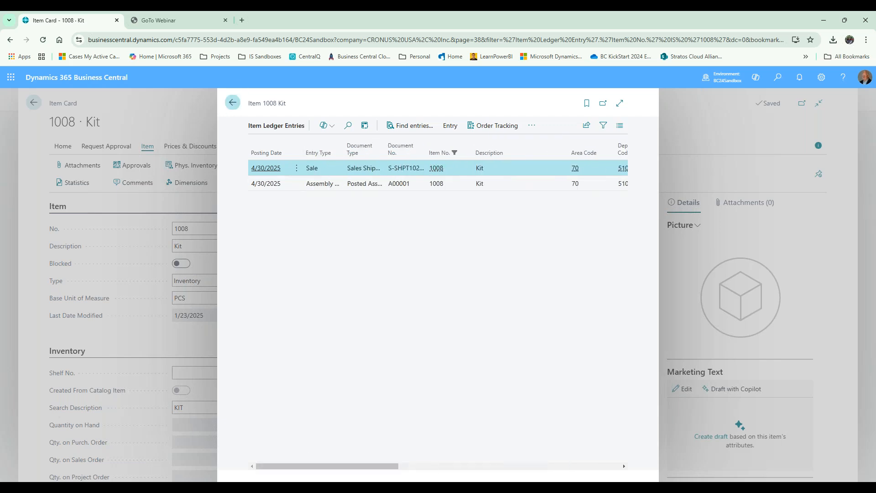
left_click(33, 104)
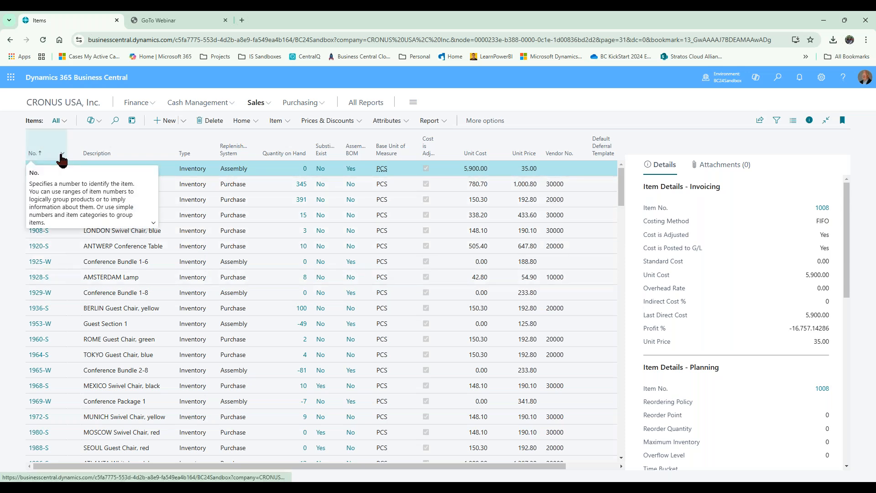
Step: Sort the item list by No. in descending order and open the item card of WRB-1005 Whole Roasted Beans, COSTA RICA
left_click(52, 155)
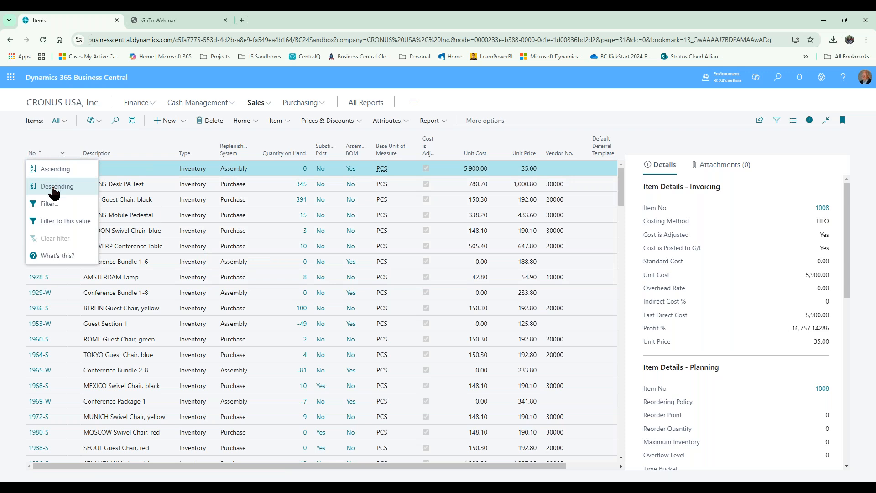
left_click(54, 190)
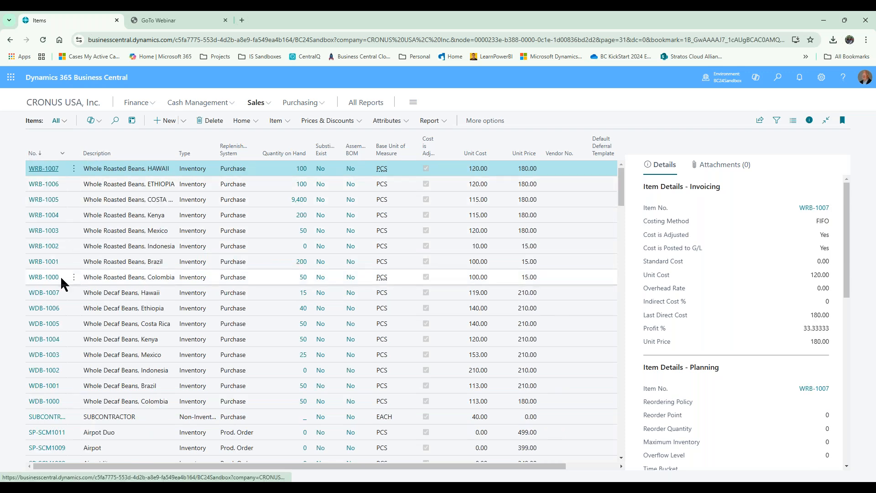
left_click(48, 201)
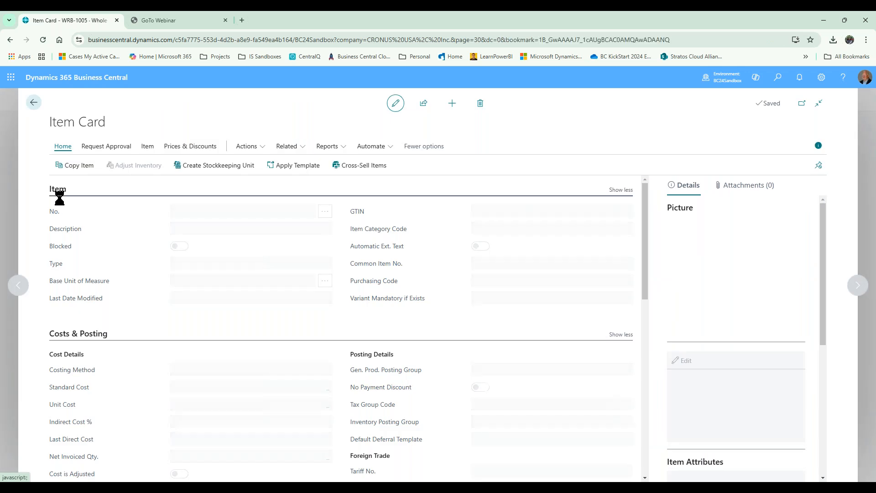
Step: Review the item ledger entries of WRB-1005, including the quantity and cost amount columns, and return to the item list
left_click(148, 147)
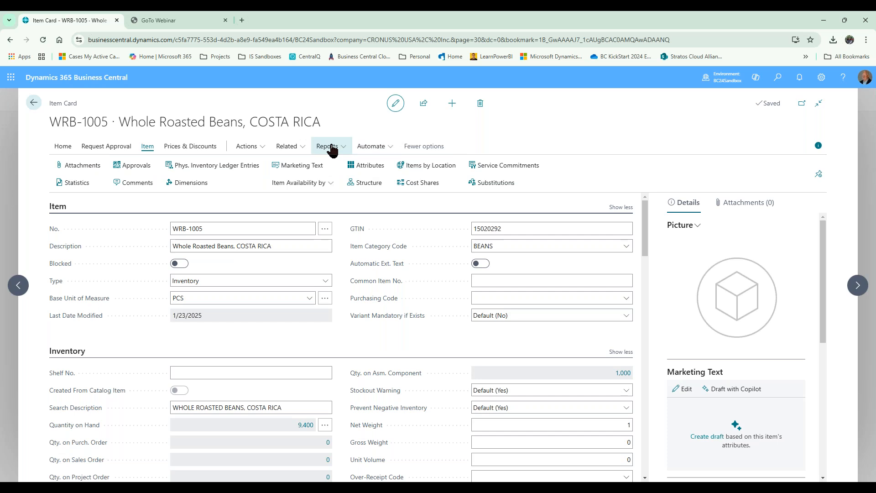
left_click(301, 150)
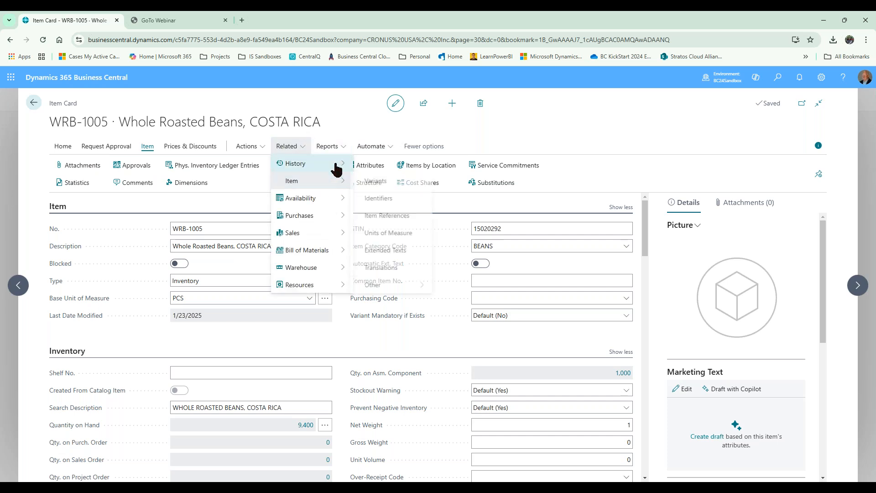
mouse_move(416, 170)
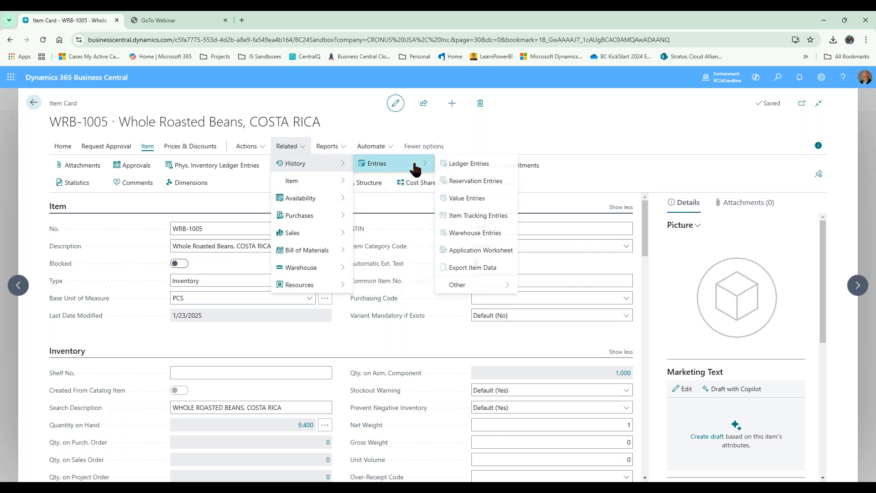
left_click(458, 165)
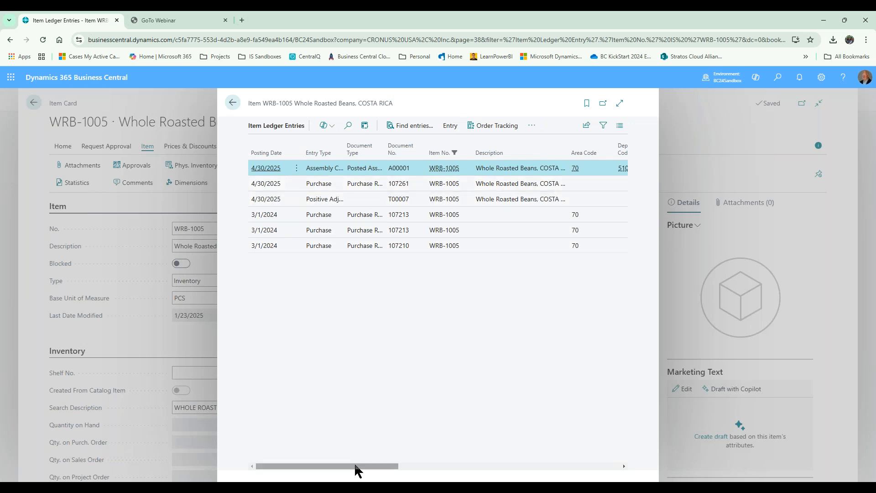
left_click_drag(355, 462, 505, 465)
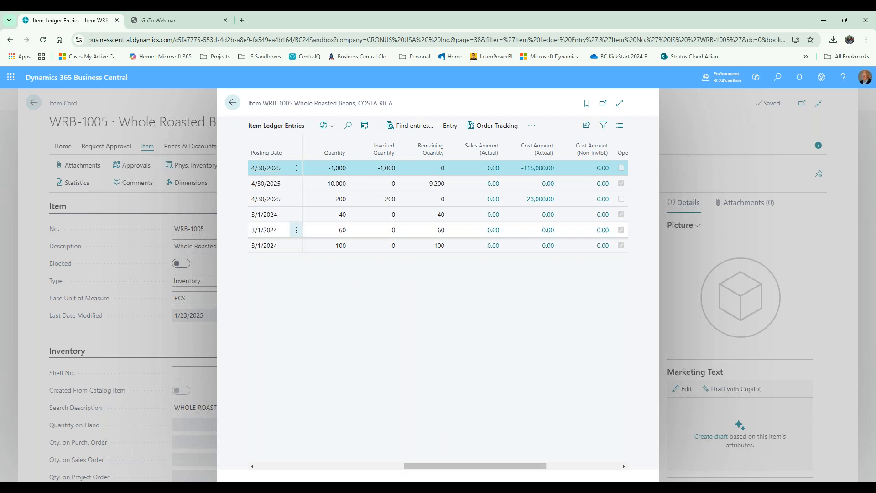
left_click(233, 102)
left_click(33, 103)
Step: Open the item card of F-101 Paper Coffee Cups and check its item ledger entries for the assembly consumption
scroll(80, 393, "down", 3)
scroll(80, 406, "down", 15)
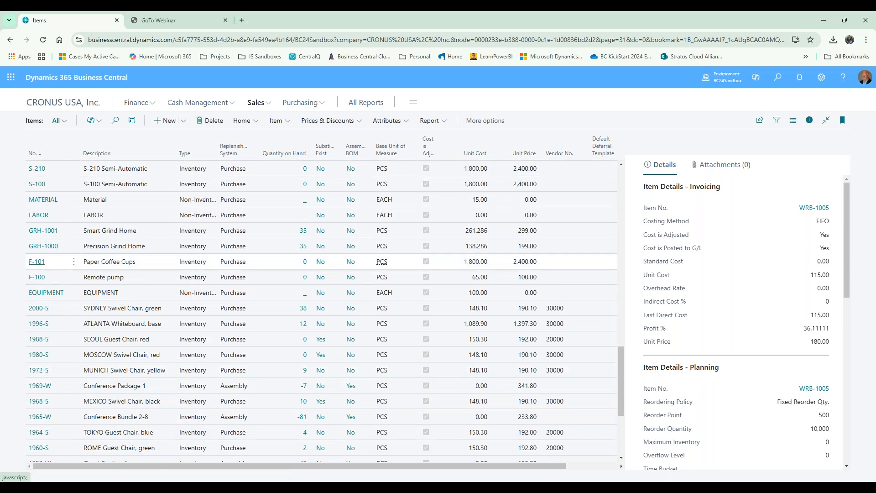
left_click(37, 262)
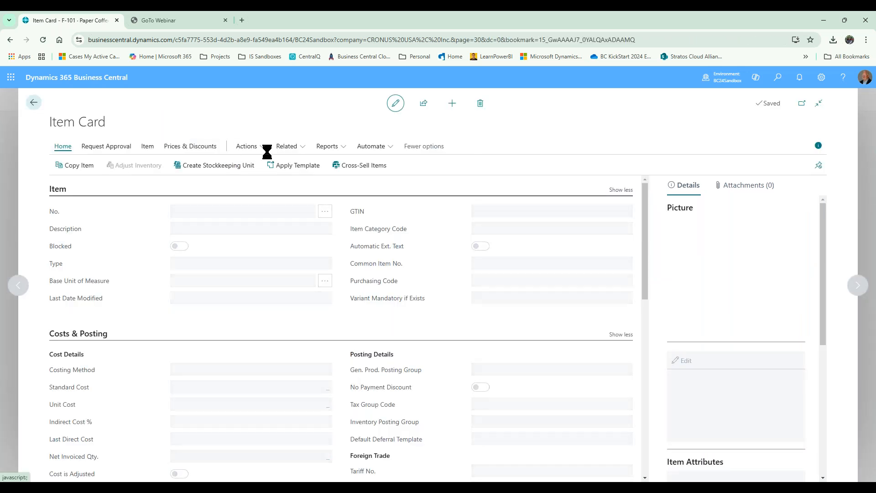
left_click(294, 147)
mouse_move(301, 163)
mouse_move(379, 163)
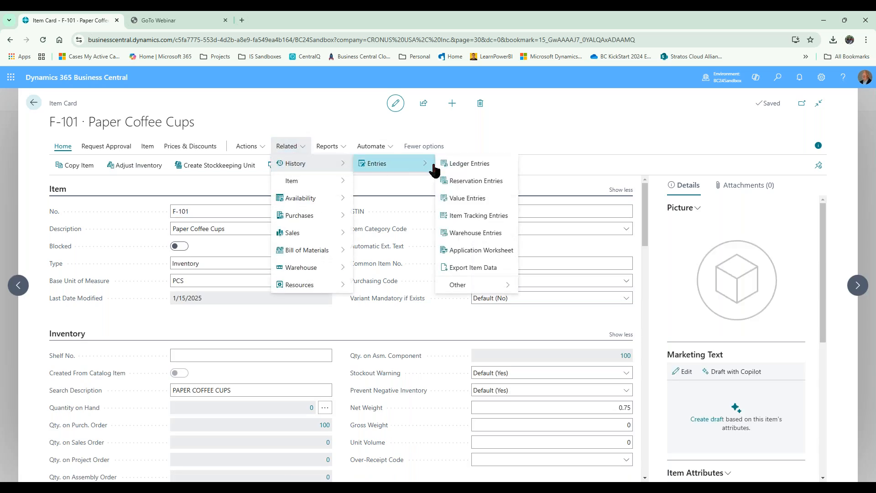
left_click(466, 165)
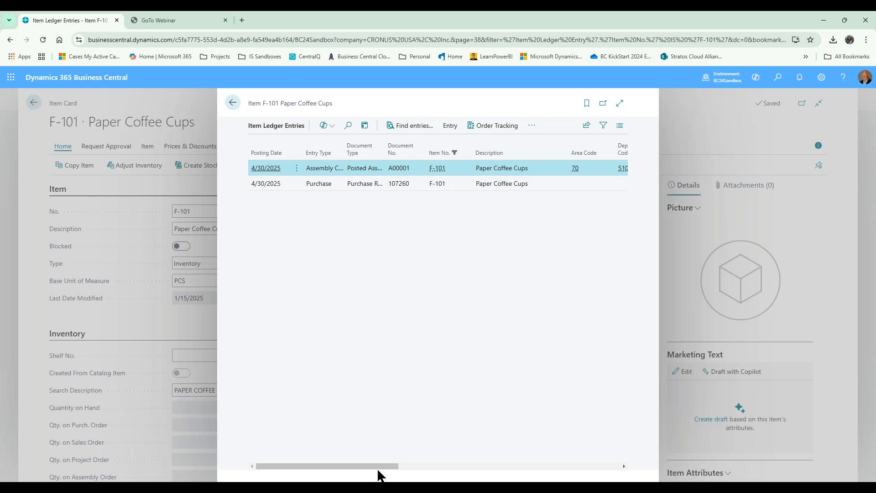
left_click(233, 102)
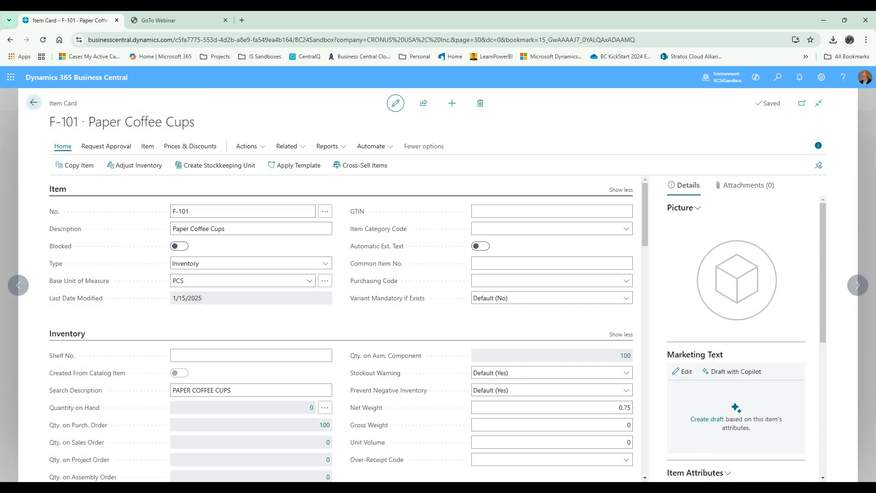